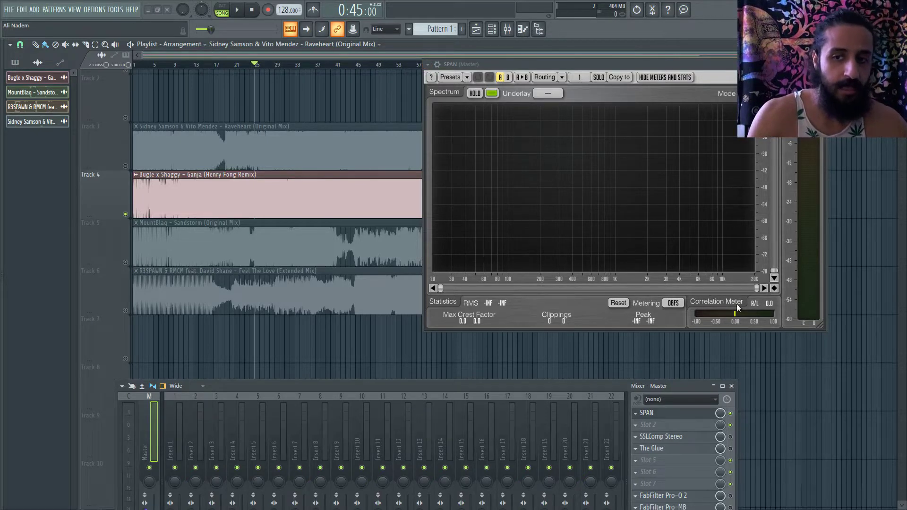
Play the soloed Ganja track from 0:45 and reset SPAN's statistics to check its RMS level
click(432, 65)
click(429, 63)
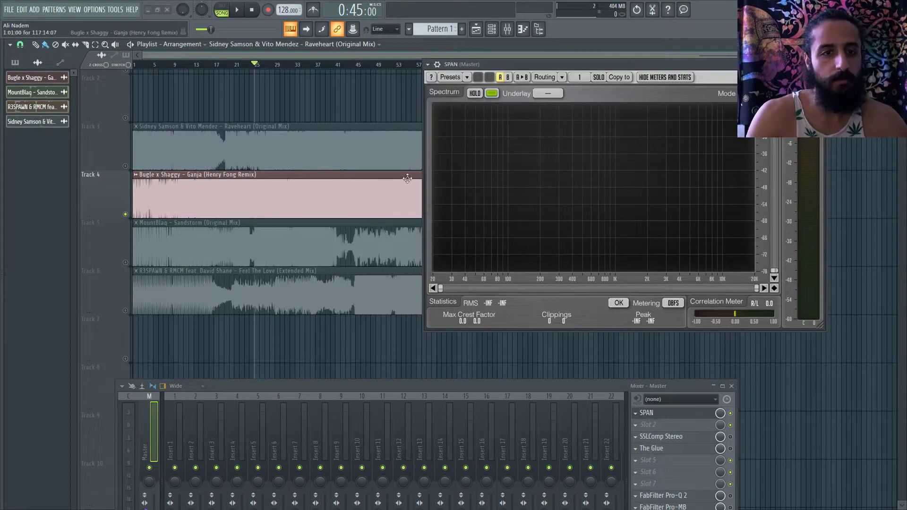
key(space)
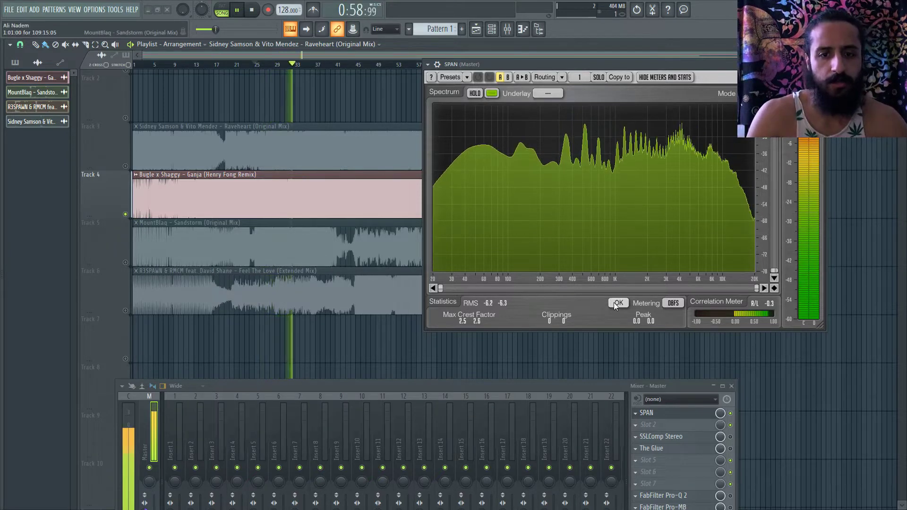
click(614, 302)
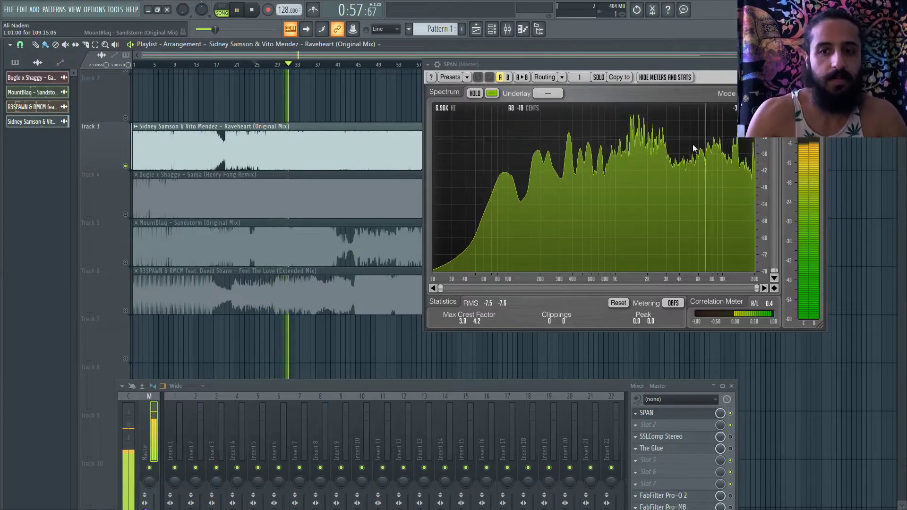
Solo Sandstorm and Raveheart in turn during playback to compare their spectra, resetting SPAN's statistics for Raveheart
right_click(126, 262)
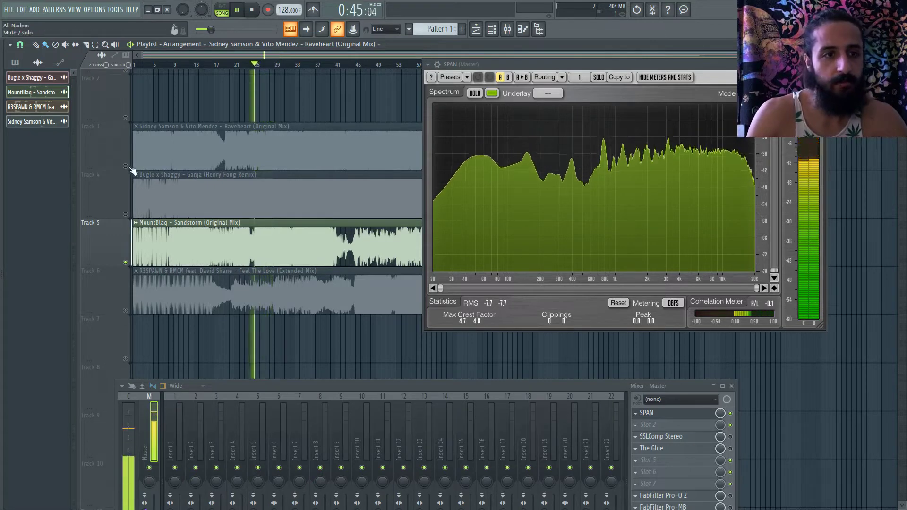
ctrl+click(125, 165)
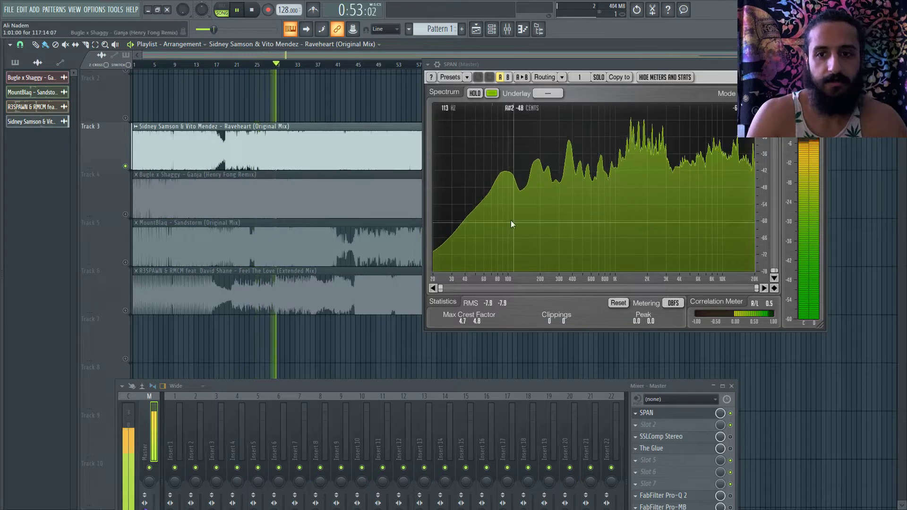
click(610, 303)
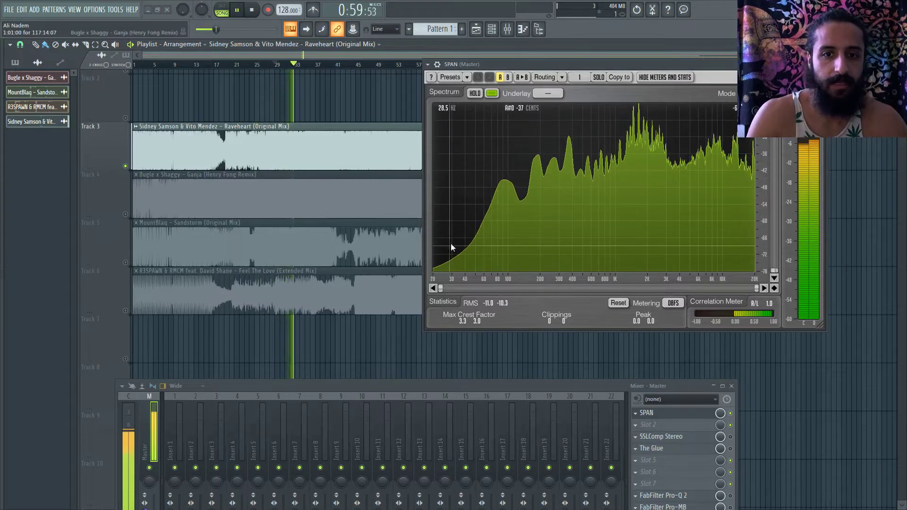
Solo the Feel The Love track and play it from about bar 45, resetting SPAN's statistics to read its RMS level
click(127, 310)
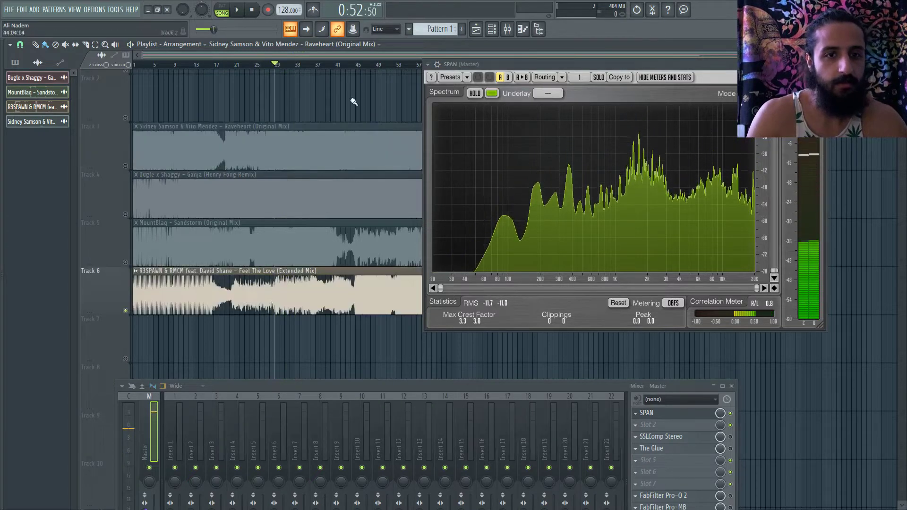
key(space)
click(354, 66)
key(space)
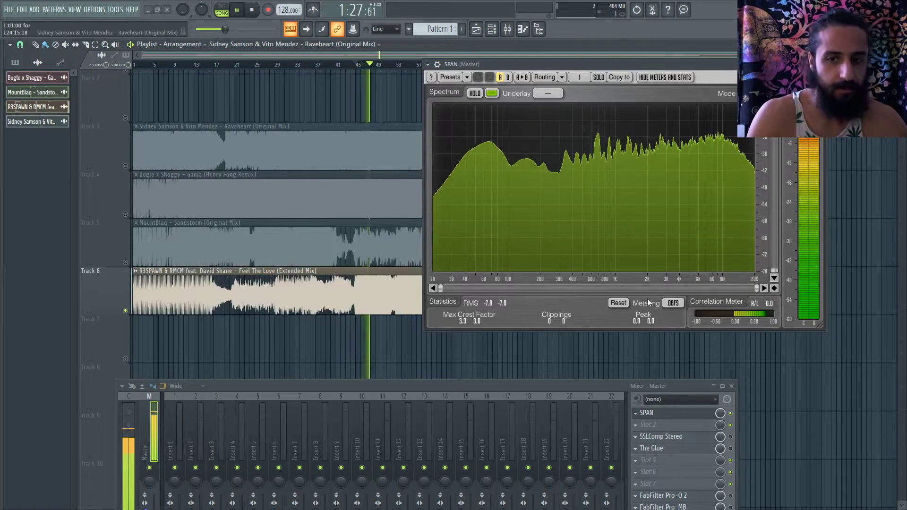
click(618, 303)
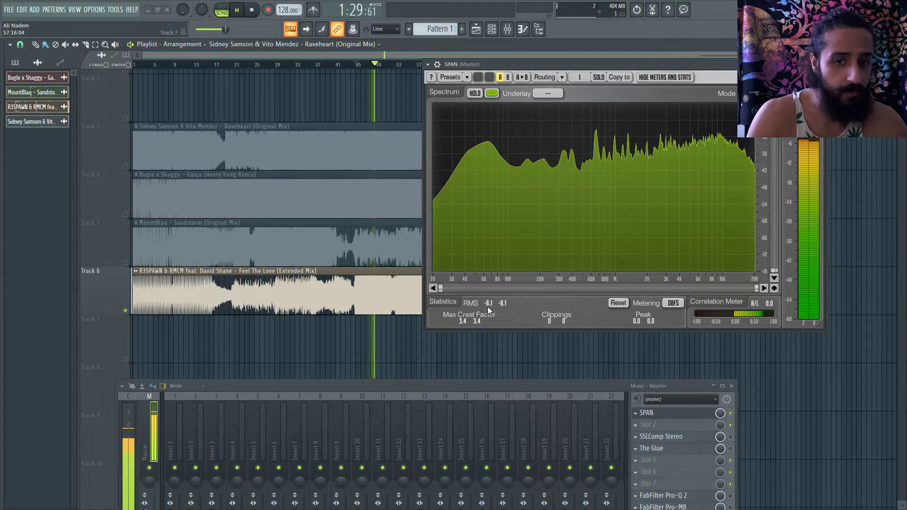
key(space)
Solo the Sandstorm track and play it from about 0:46 to examine its RMS level and frequency spectrum in SPAN
click(259, 65)
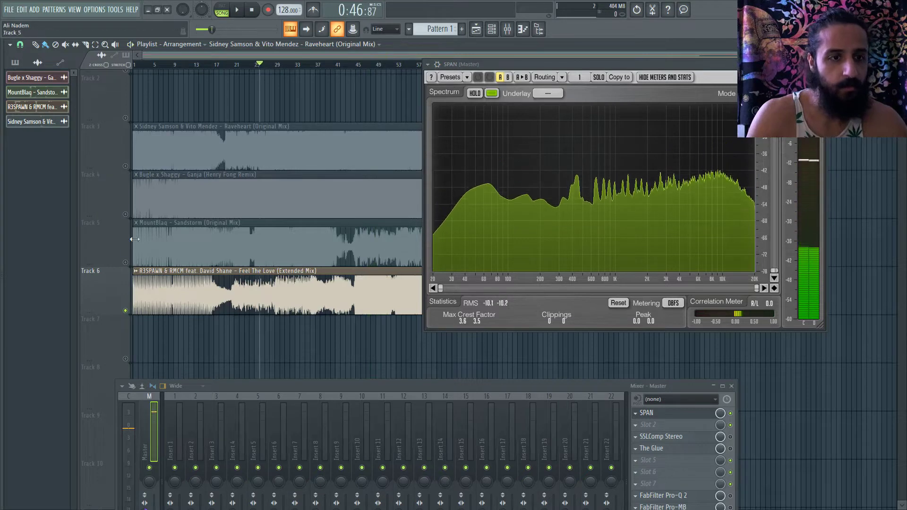
right_click(125, 262)
key(space)
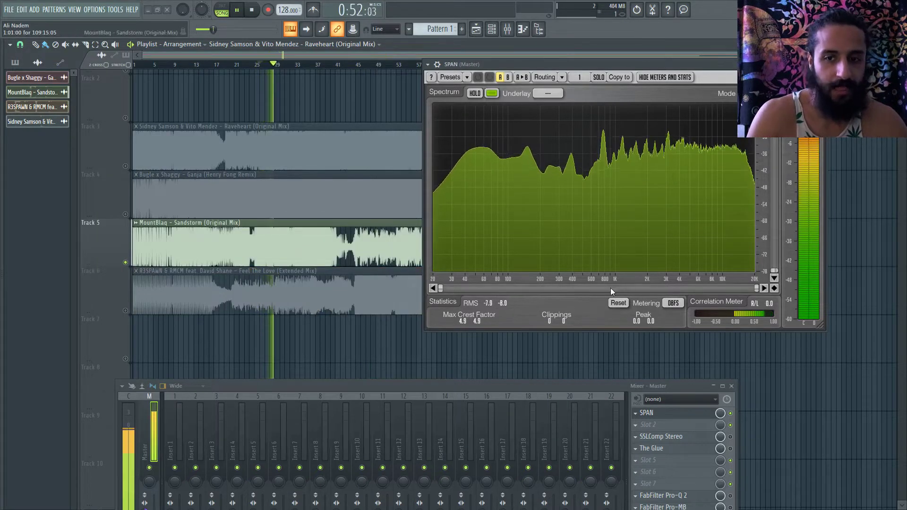
key(space)
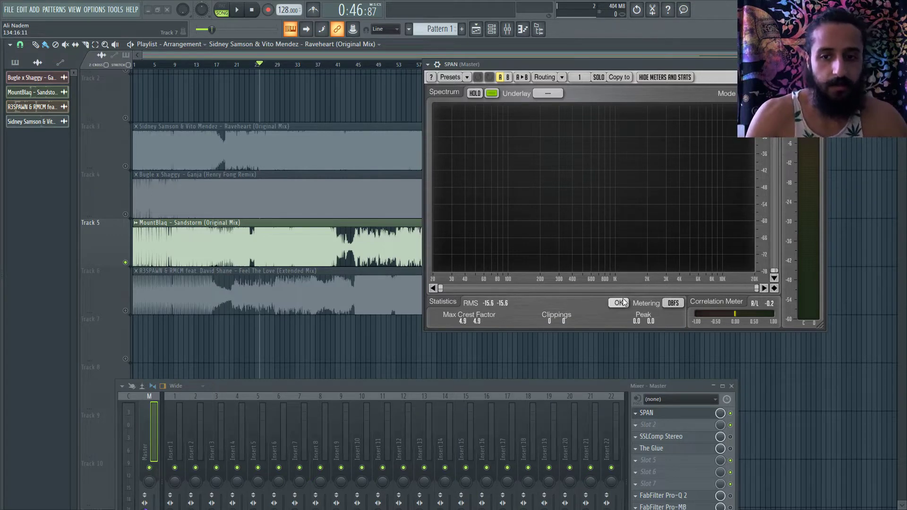
key(space)
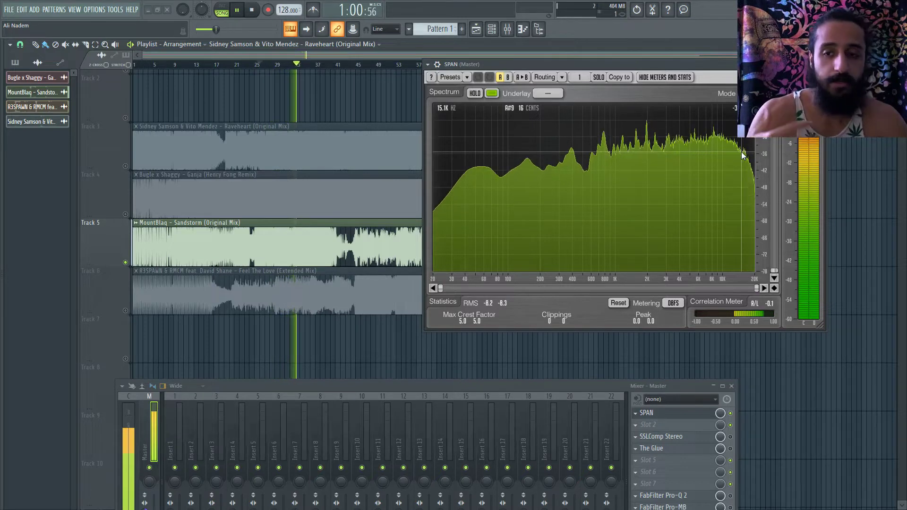
Solo the Ganja track and play it from about 0:46 to examine its frequency balance and stereo correlation
key(space)
ctrl+click(125, 214)
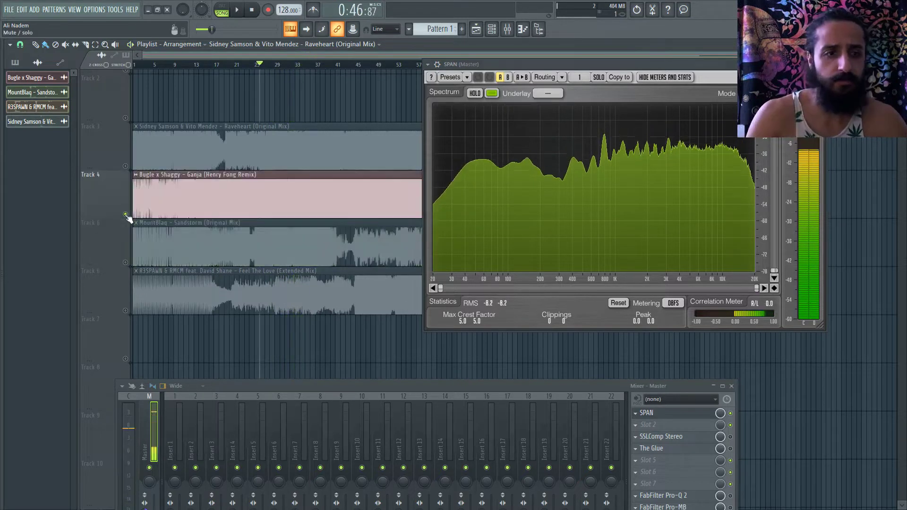
key(space)
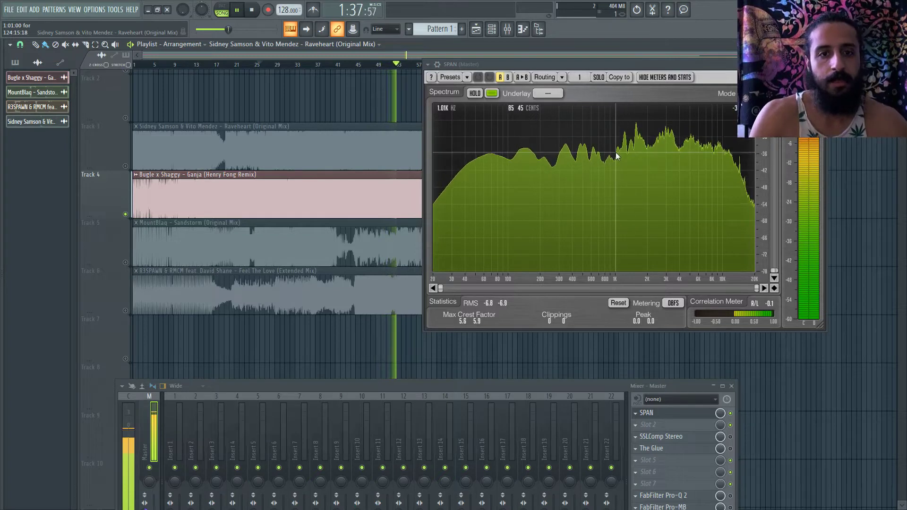
key(space)
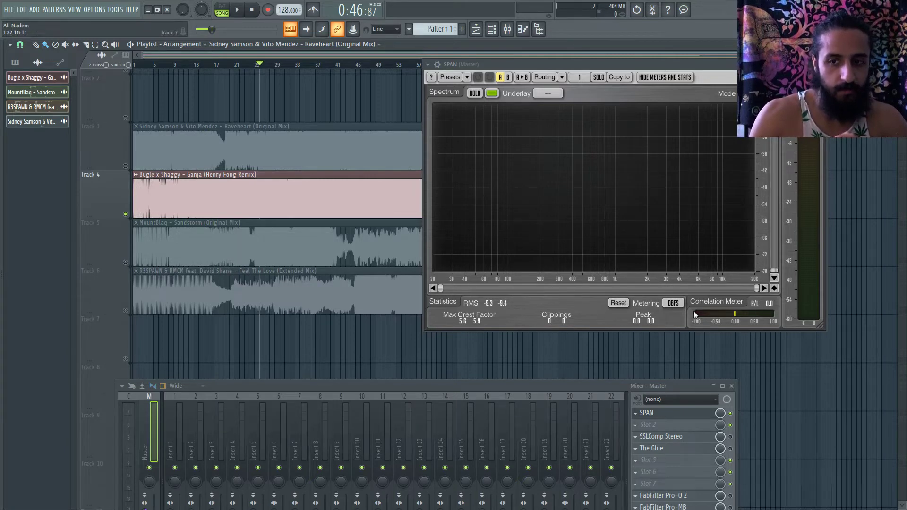
key(space)
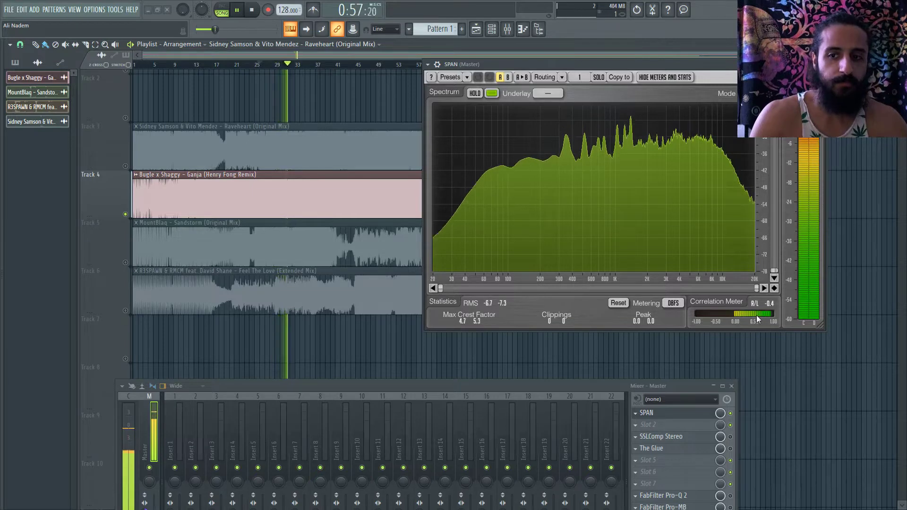
Play Raveheart and Sandstorm soloed in turn from about 0:46 to compare their stereo correlation in SPAN
key(space)
click(168, 167)
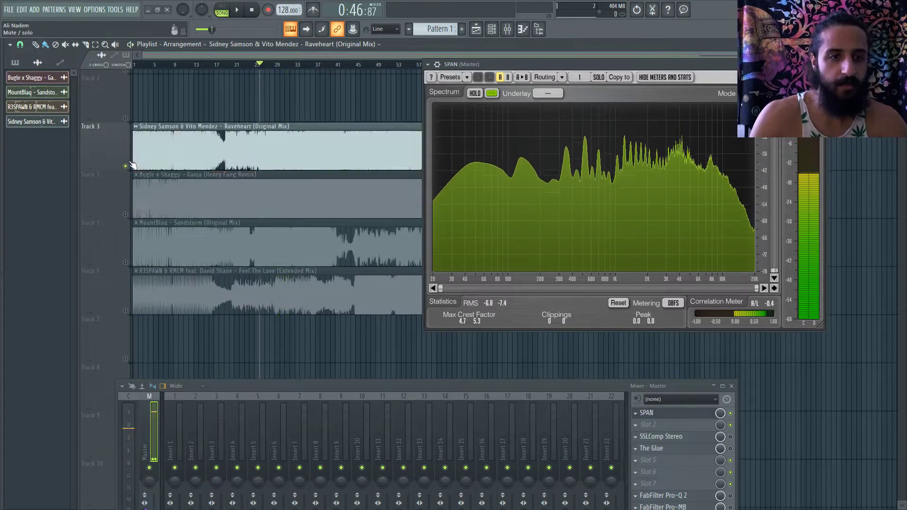
key(space)
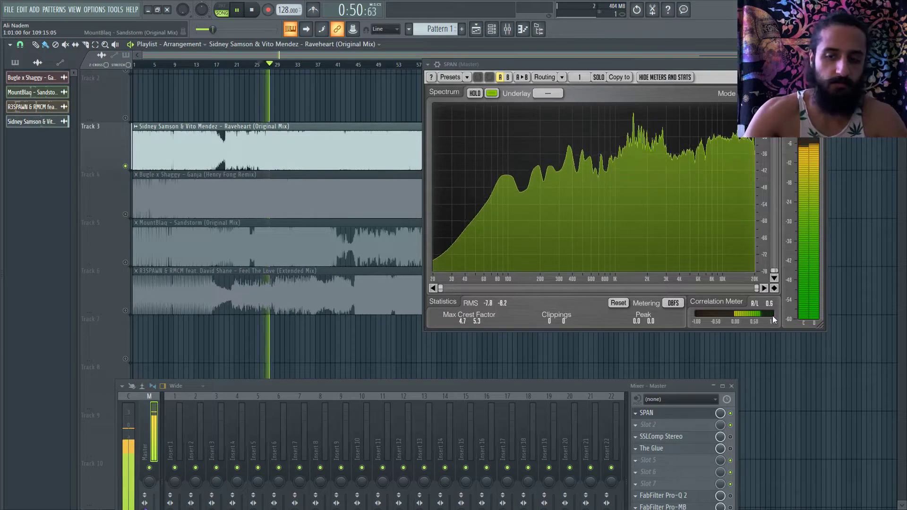
key(space)
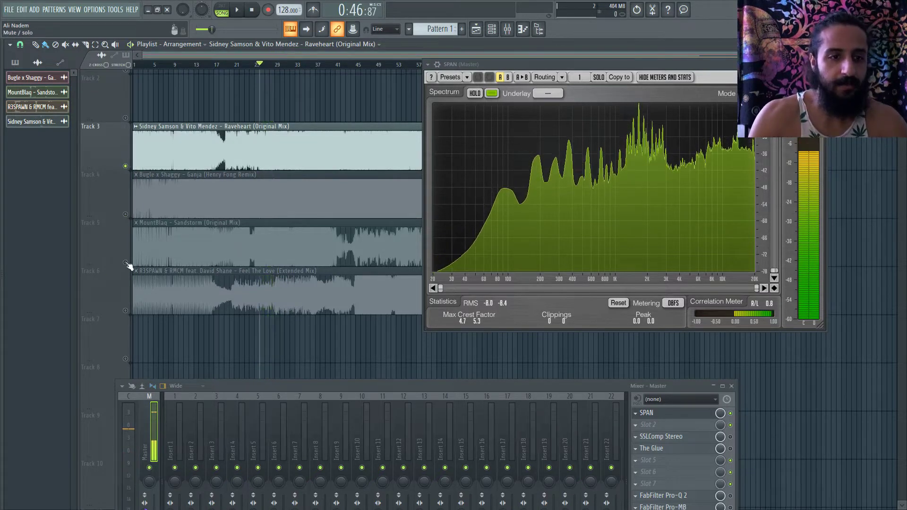
right_click(125, 262)
click(258, 66)
key(space)
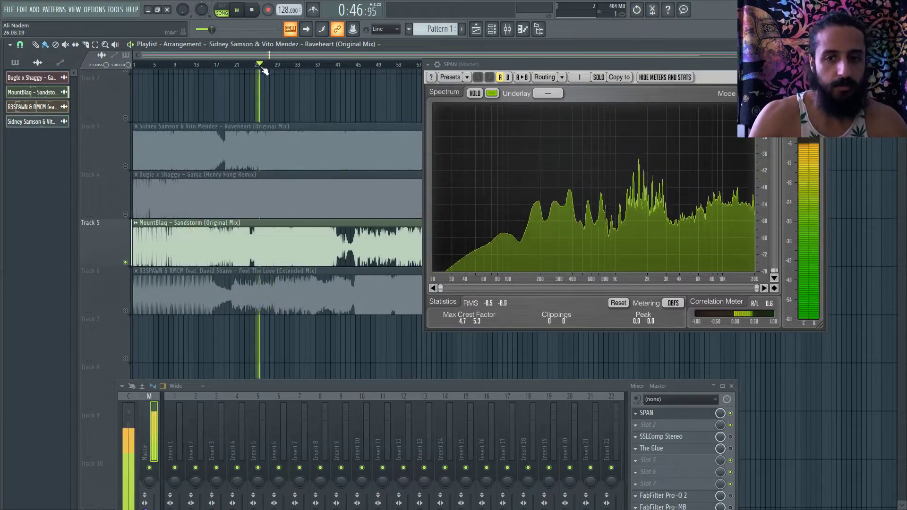
Solo the Feel The Love track and play its drop from about bar 45 to check its stereo correlation
right_click(125, 310)
key(space)
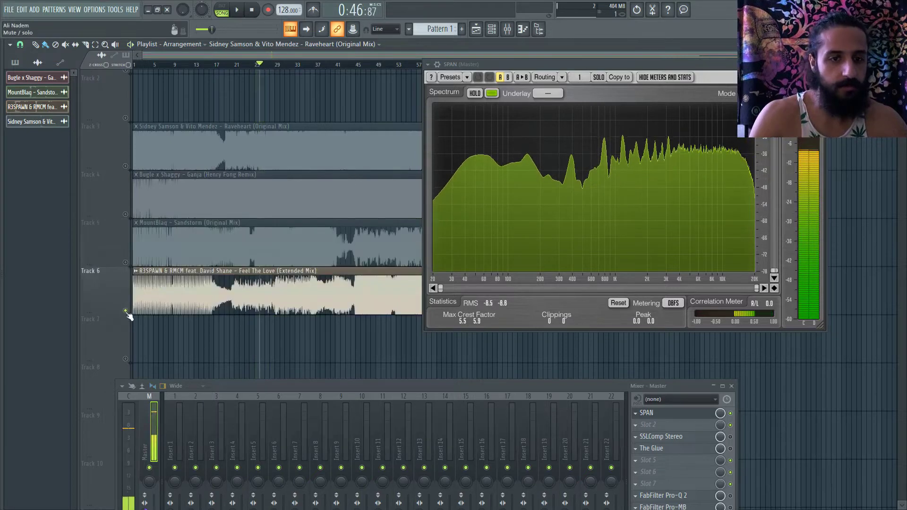
drag(348, 65, 361, 67)
key(space)
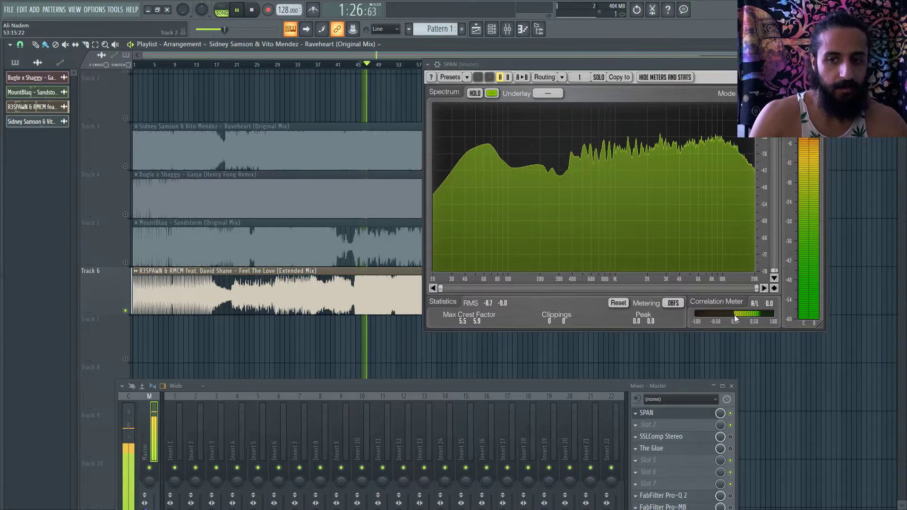
click(229, 66)
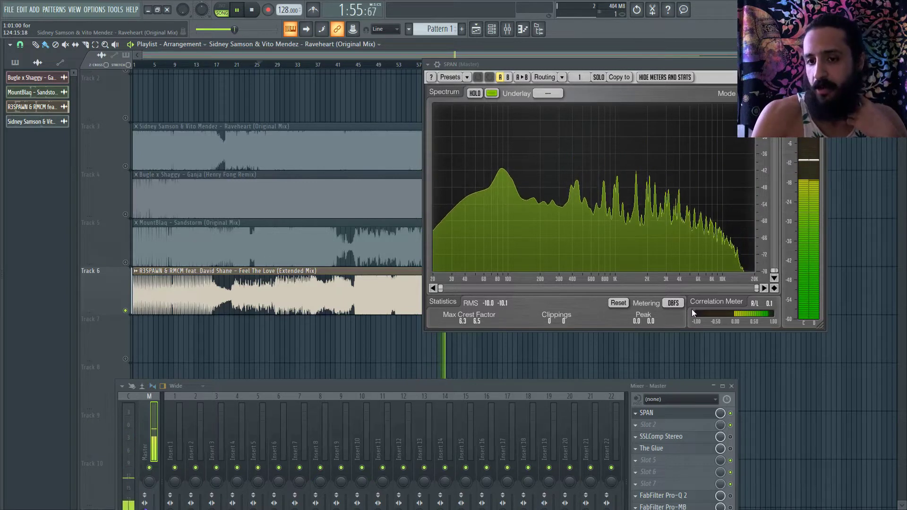
key(space)
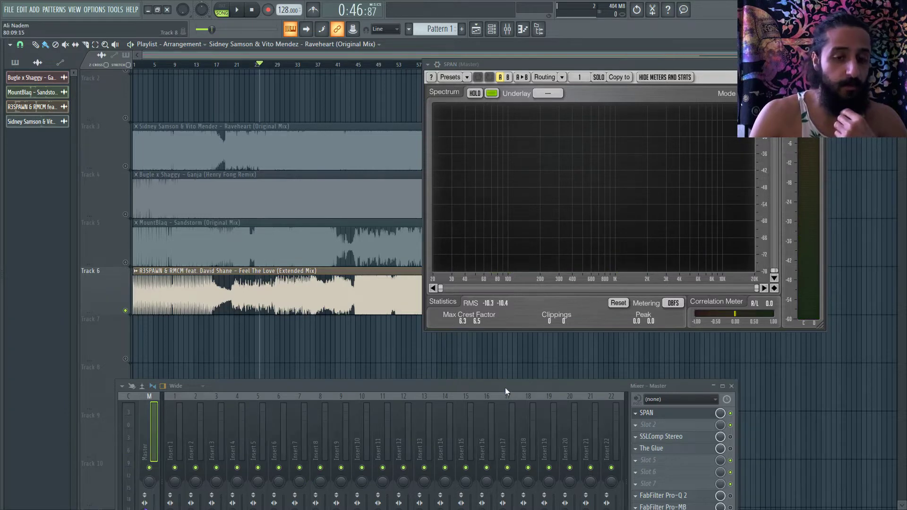
Try out the master track's stereo separation control in the mixer and return it to its default
drag(501, 387, 534, 216)
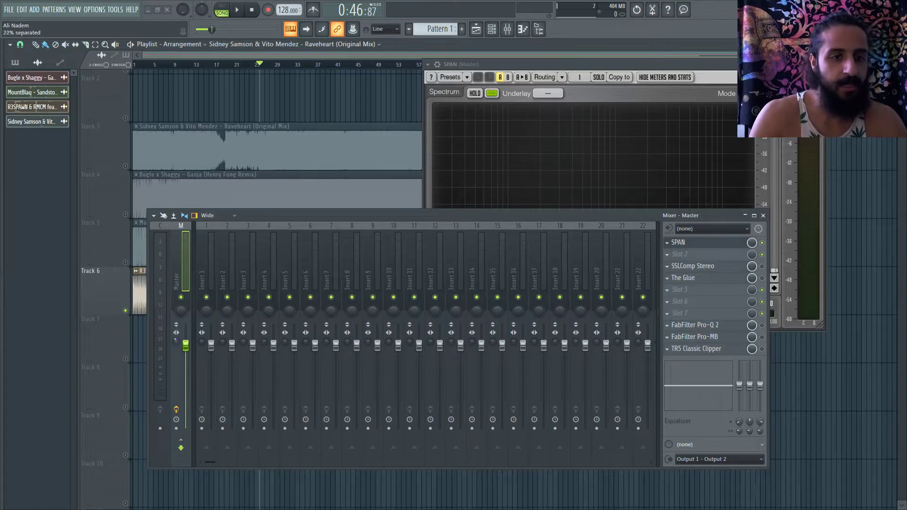
drag(176, 342, 176, 340)
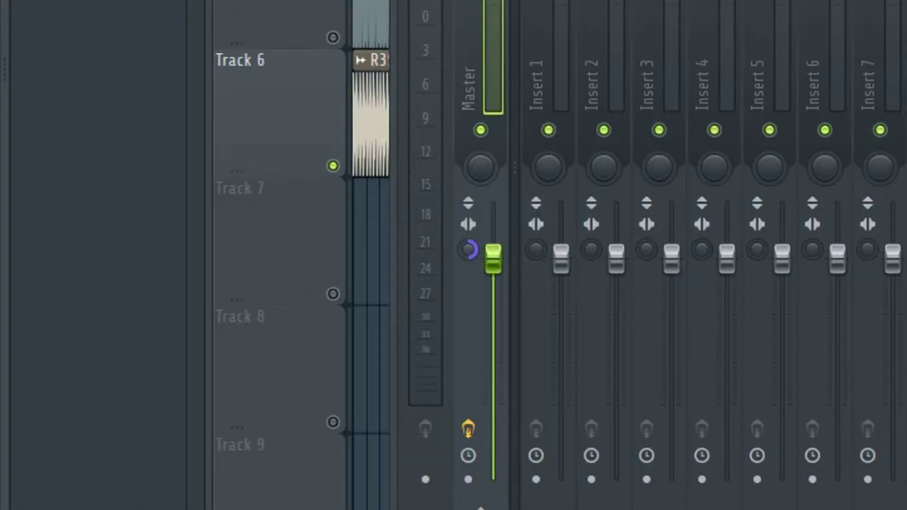
right_click(468, 250)
key(Escape)
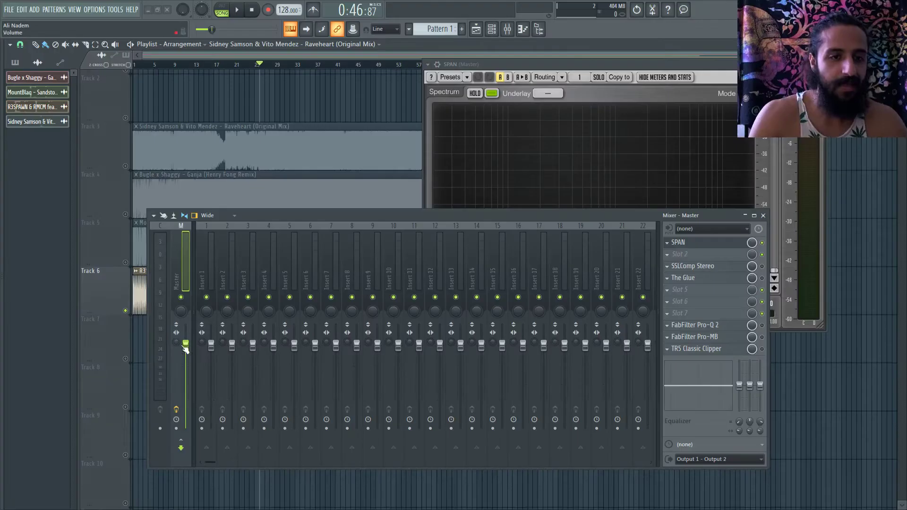
drag(330, 220, 333, 253)
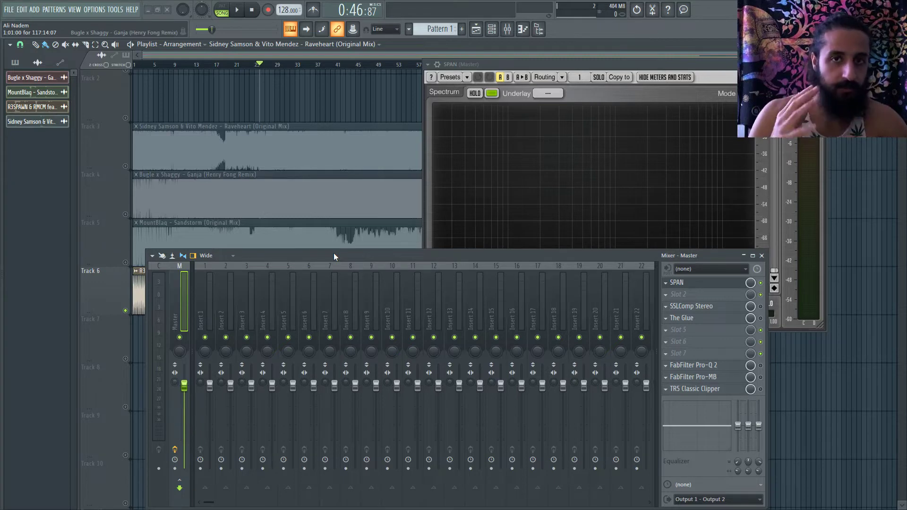
drag(333, 253, 334, 390)
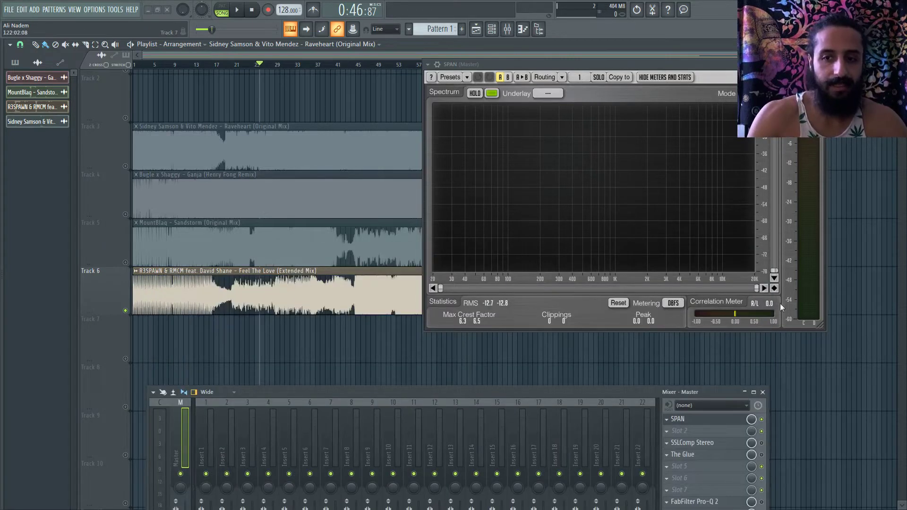
Close the SPAN window and load Ozone 8 Imager into effect slot 2 of the master track
key(space)
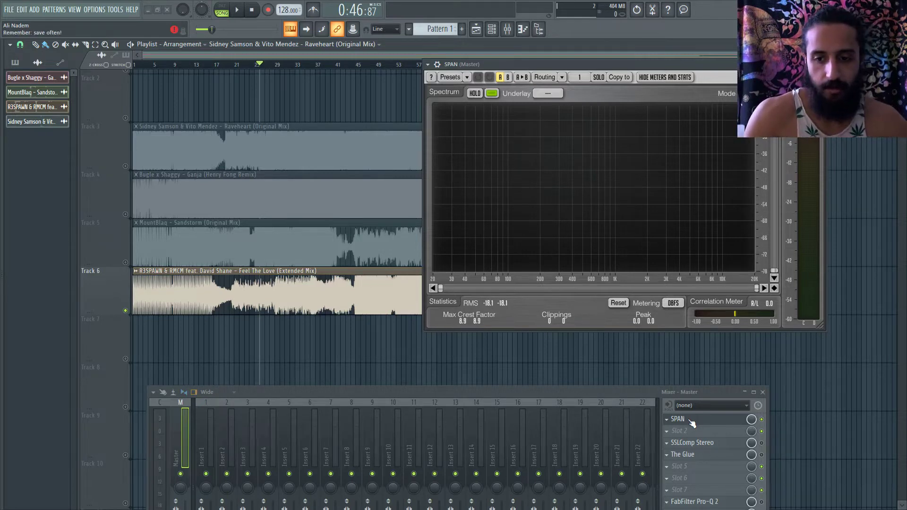
click(689, 421)
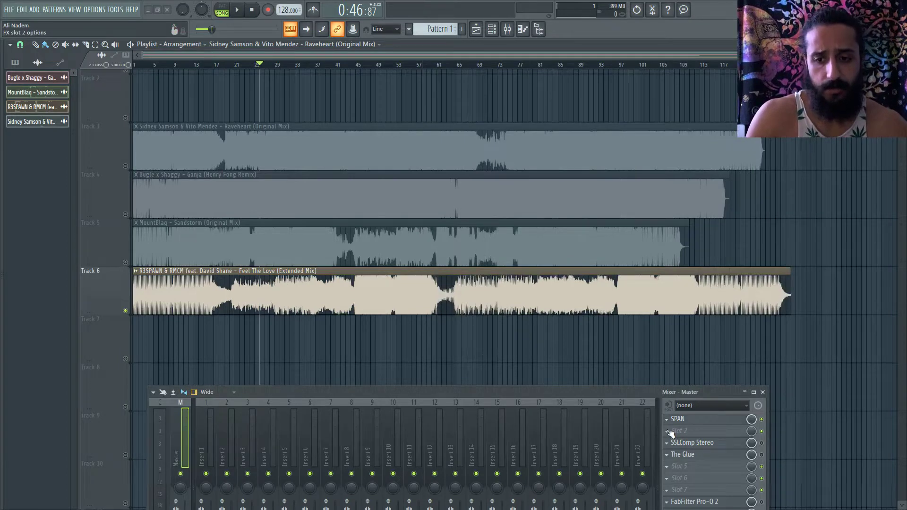
click(678, 420)
click(678, 419)
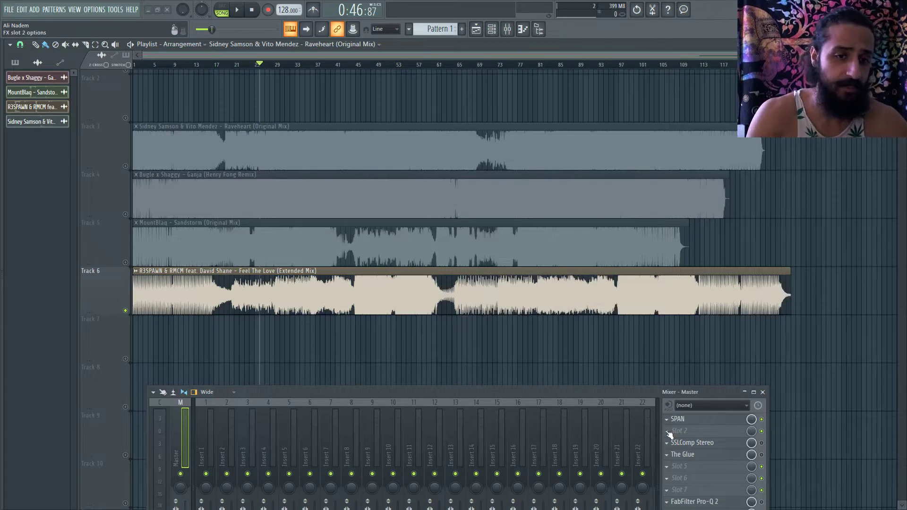
click(668, 432)
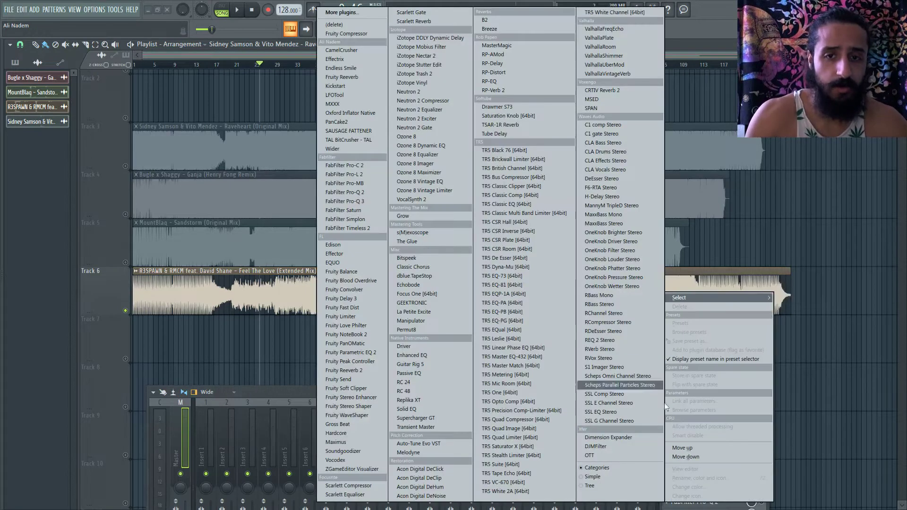
click(421, 163)
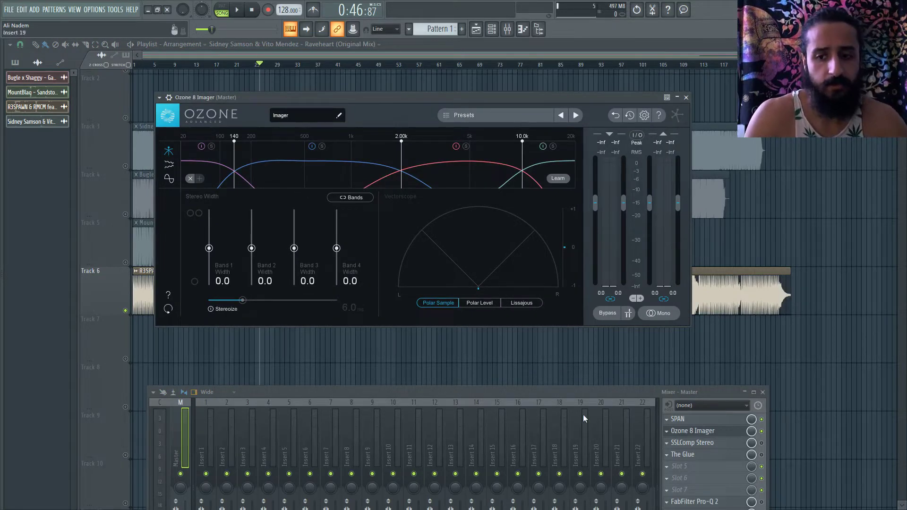
Play the track while trying a Band 1 width of -100 with a 151 Hz crossover, and widths of 100 on Bands 3 and 4
key(space)
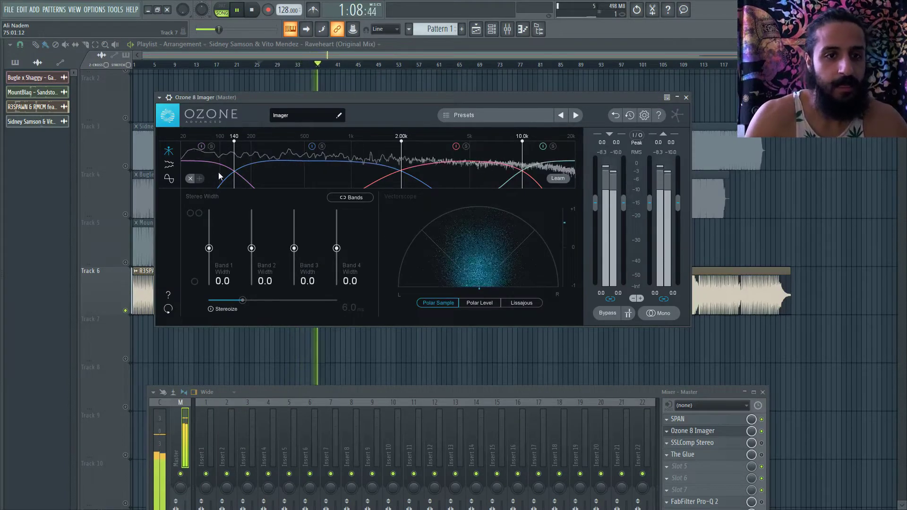
drag(207, 247, 206, 291)
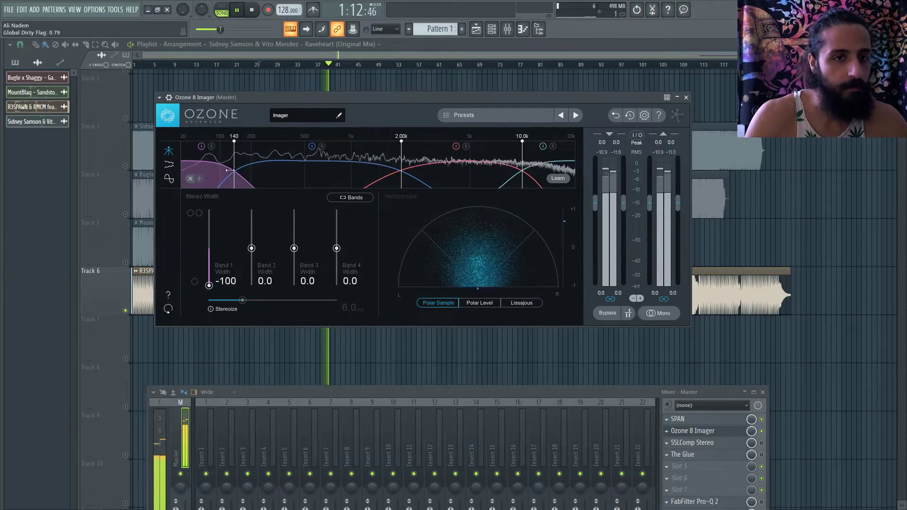
drag(234, 159, 237, 154)
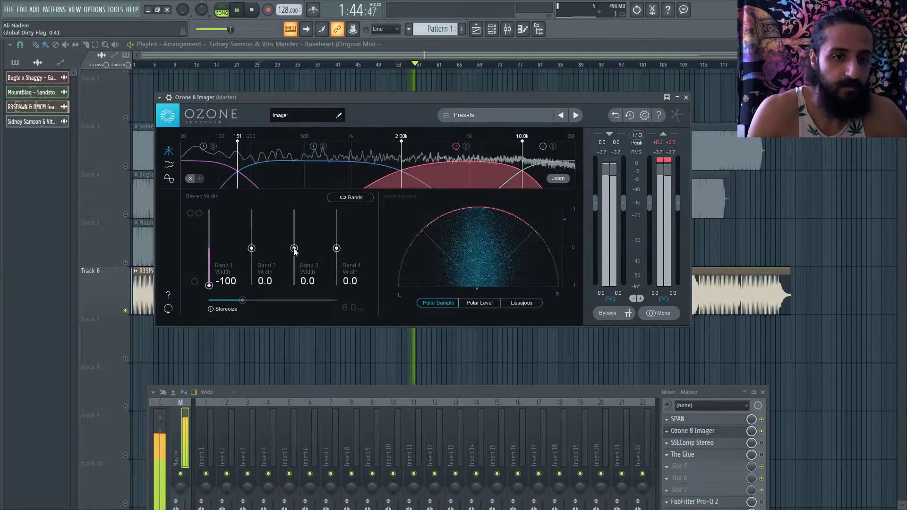
drag(294, 248, 298, 209)
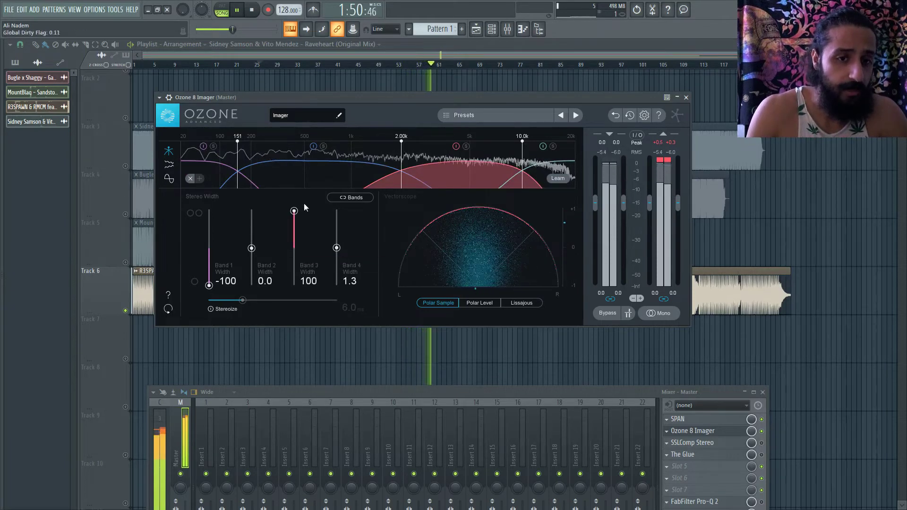
drag(336, 248, 342, 191)
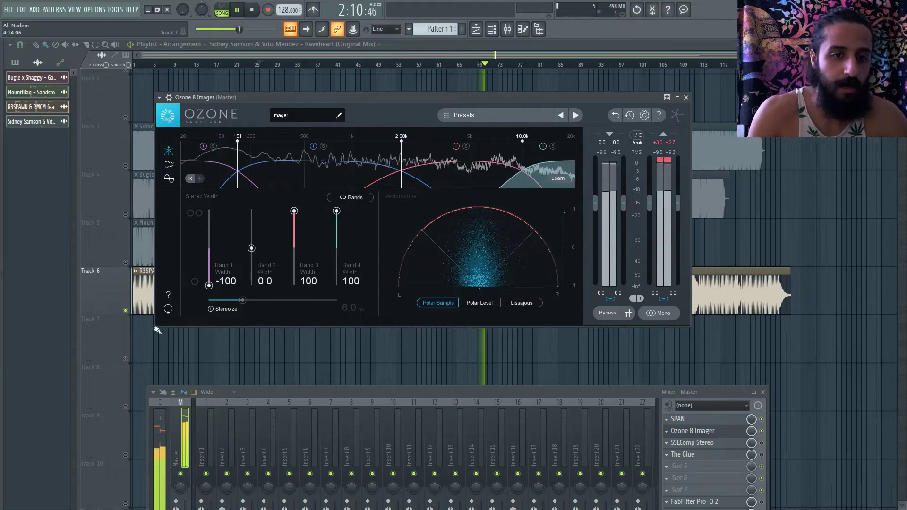
Return Band 1 width to 0.0 and Bands 3 and 4 to 1.3, then switch Stereoize on and off again
drag(294, 211, 296, 248)
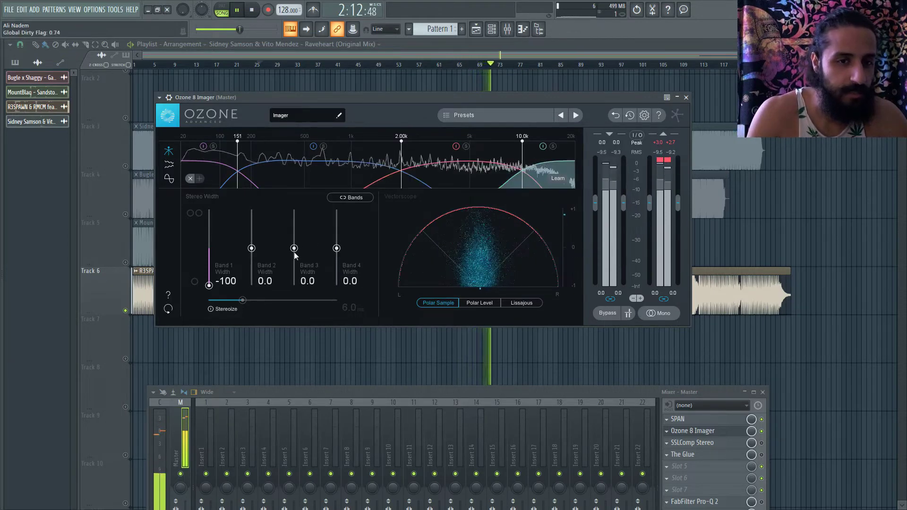
click(295, 249)
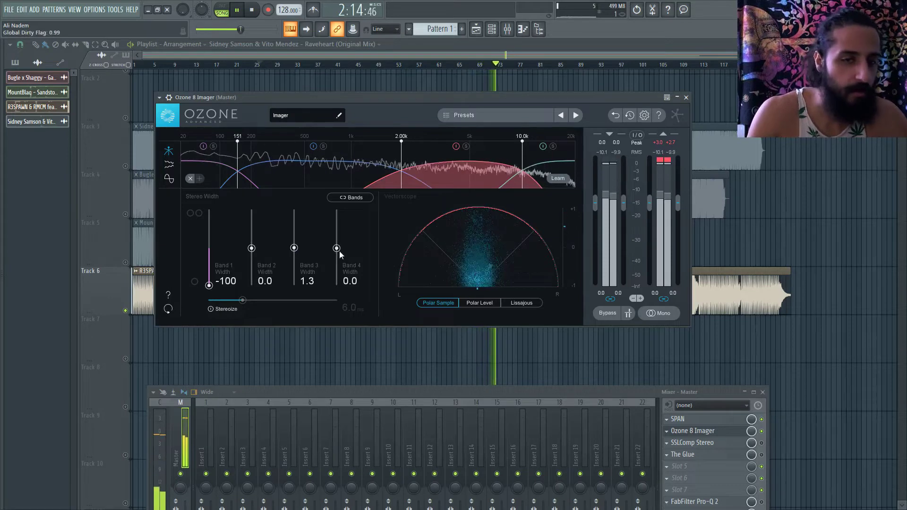
drag(334, 253, 339, 252)
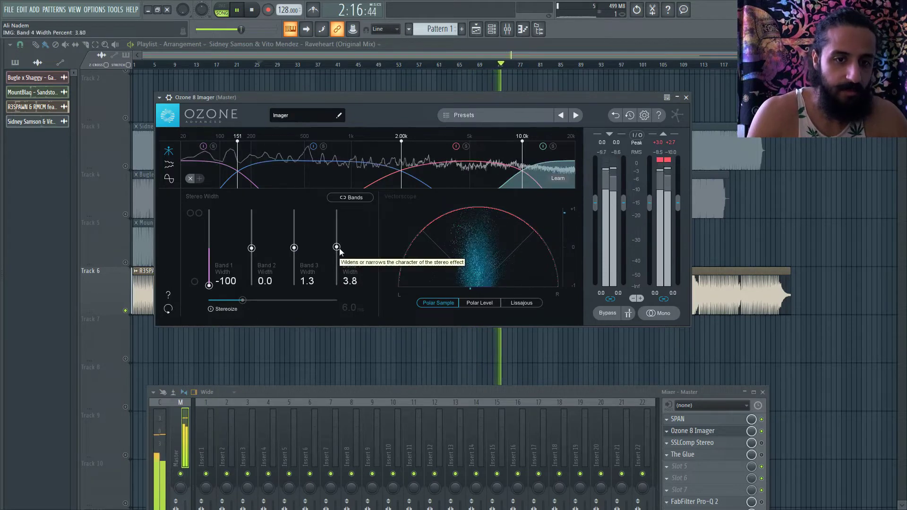
drag(338, 253, 339, 251)
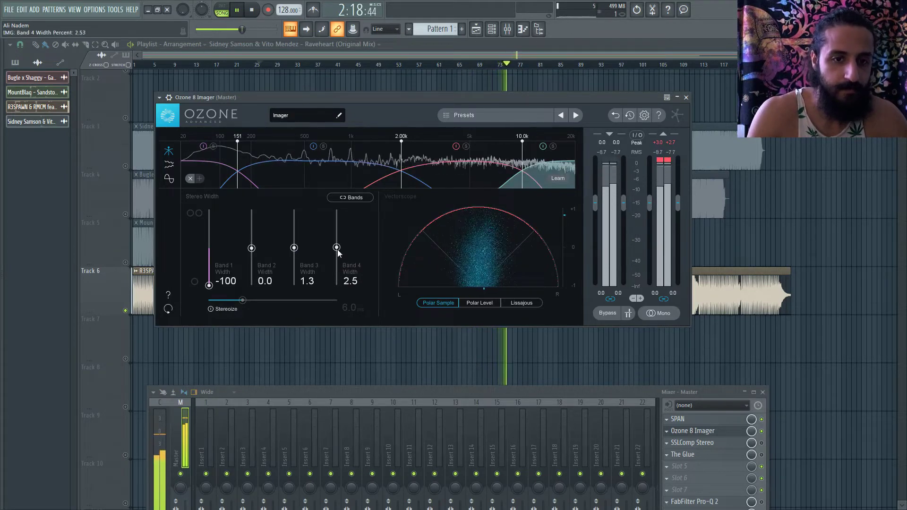
alt+click(209, 286)
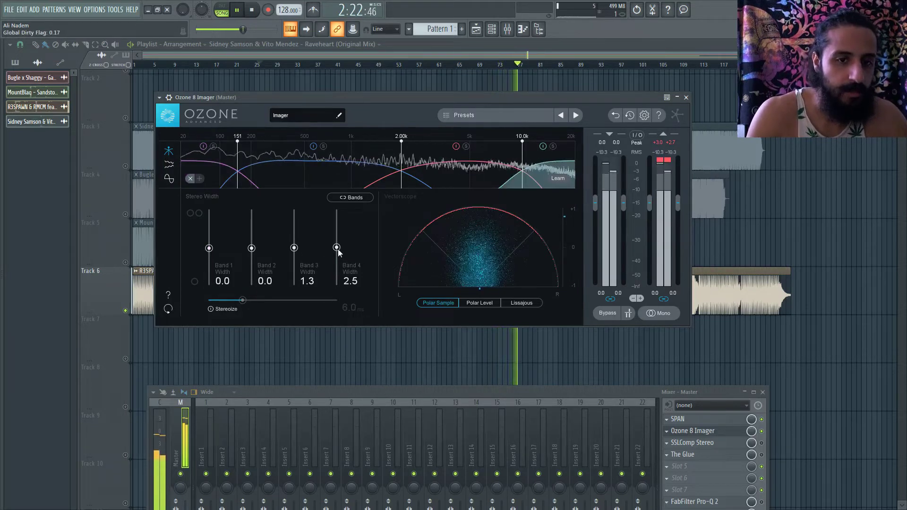
drag(340, 254, 338, 253)
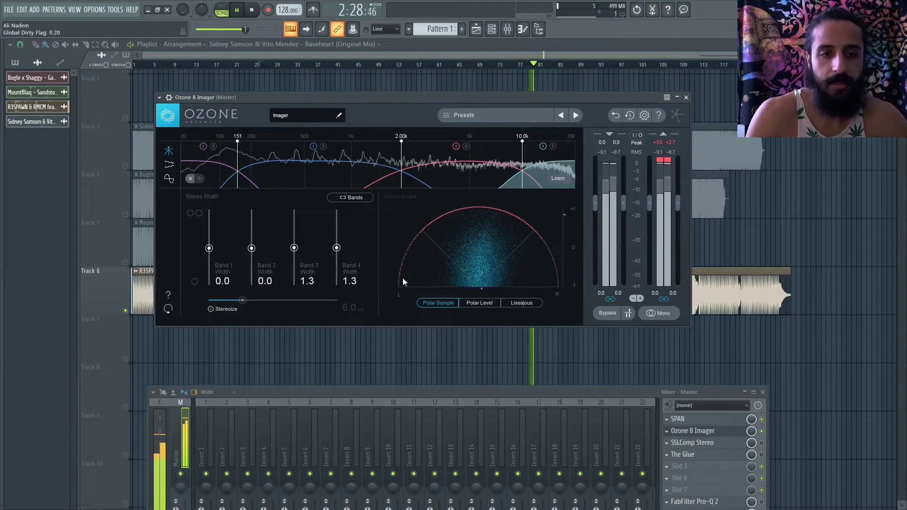
click(214, 310)
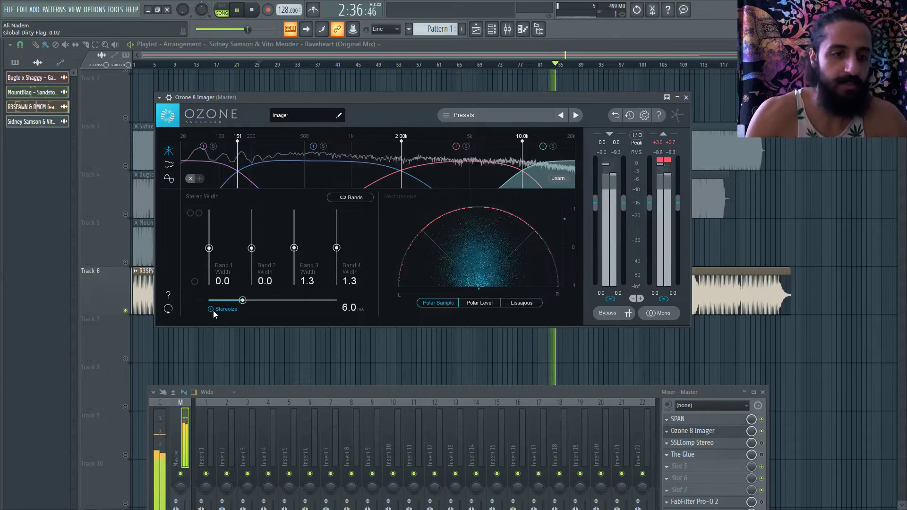
click(213, 311)
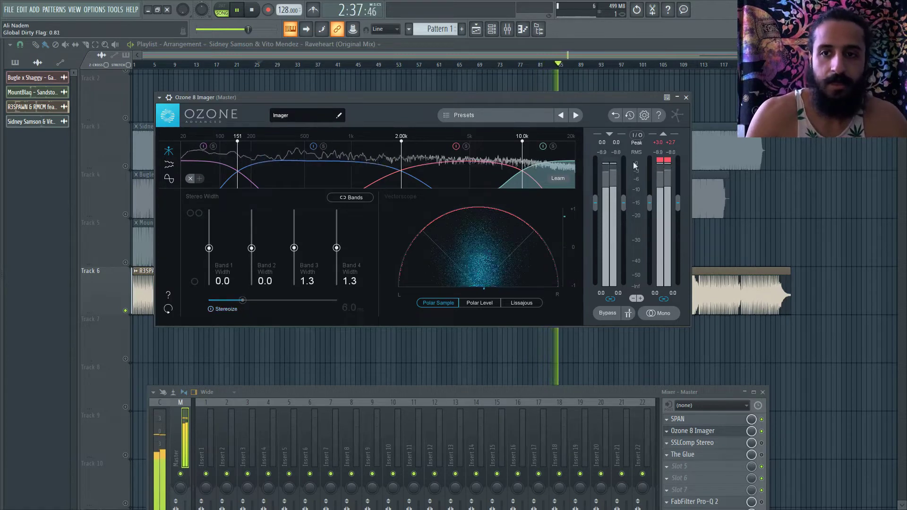
Close the Ozone 8 Imager window, delete the plugin from the master's slot 2 and stop playback
click(686, 97)
click(667, 431)
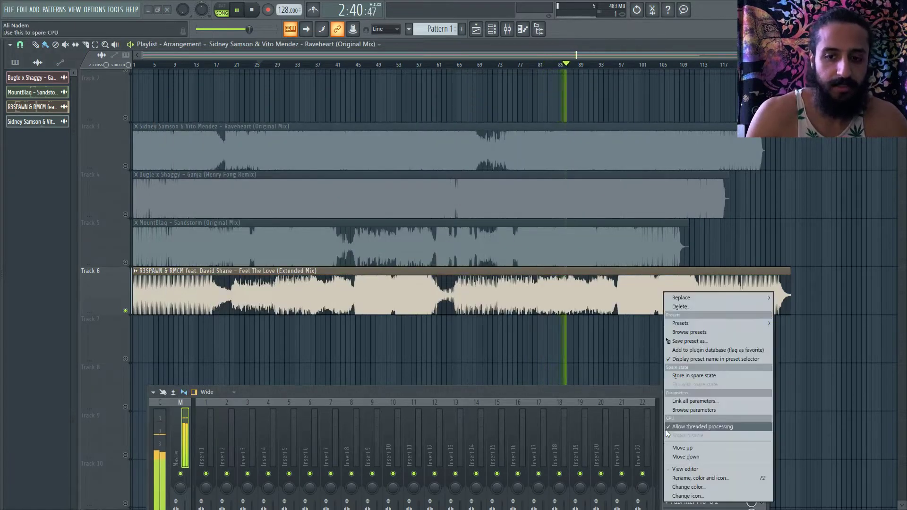
mouse_move(685, 296)
click(336, 30)
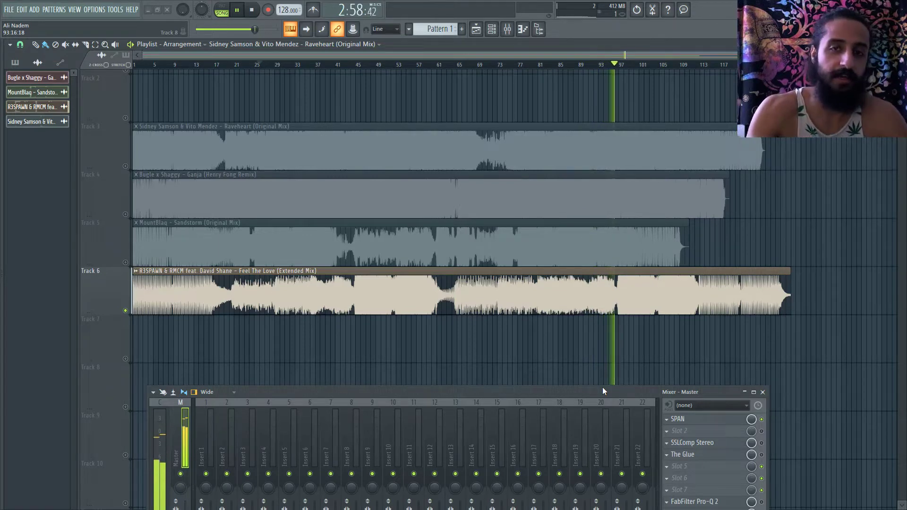
key(space)
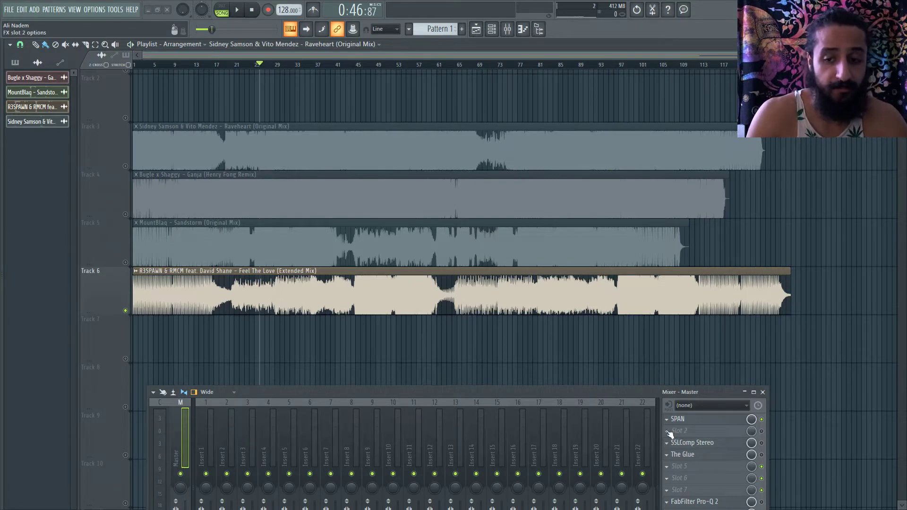
Load FabFilter Pro-Q 2 into slot 2 of the master track and set its processing mode to Linear Phase
click(668, 431)
click(355, 191)
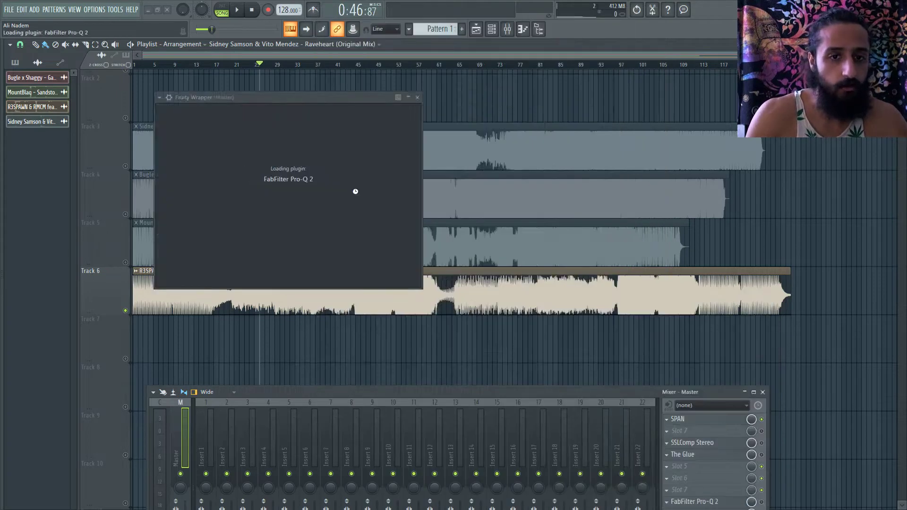
drag(333, 95, 367, 91)
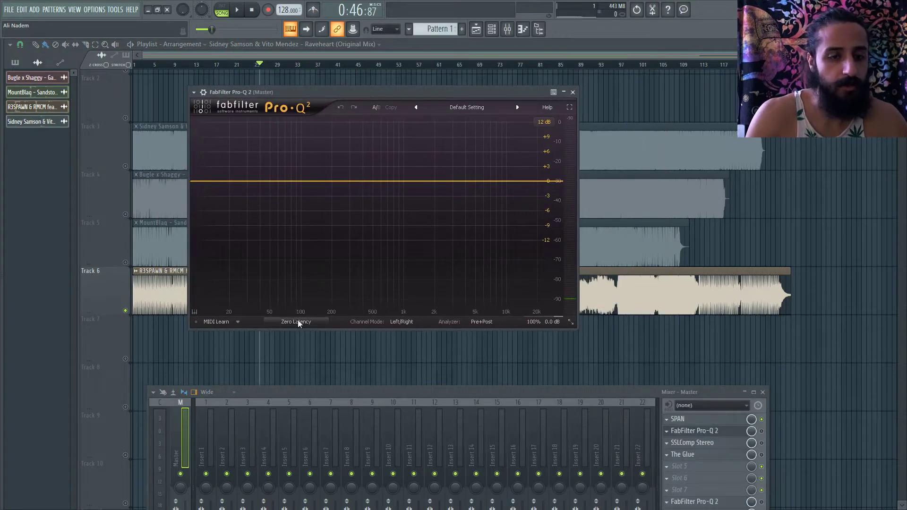
click(298, 320)
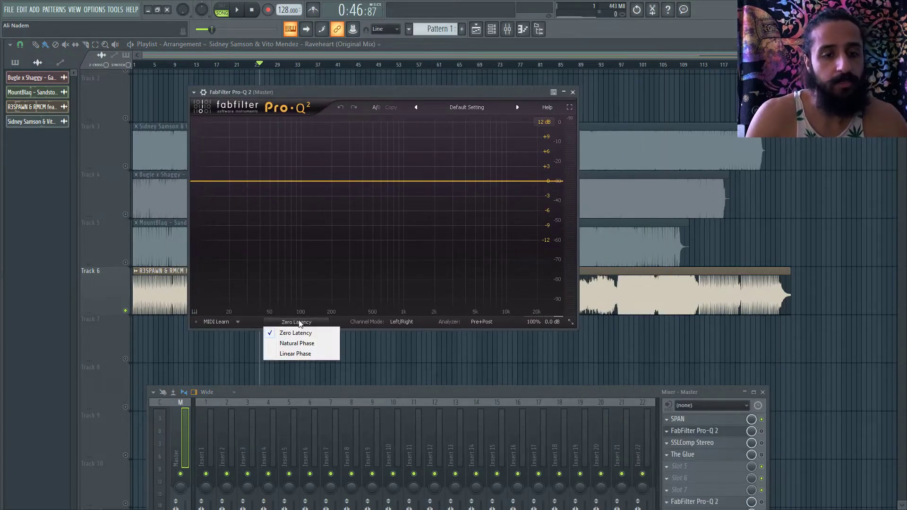
click(301, 355)
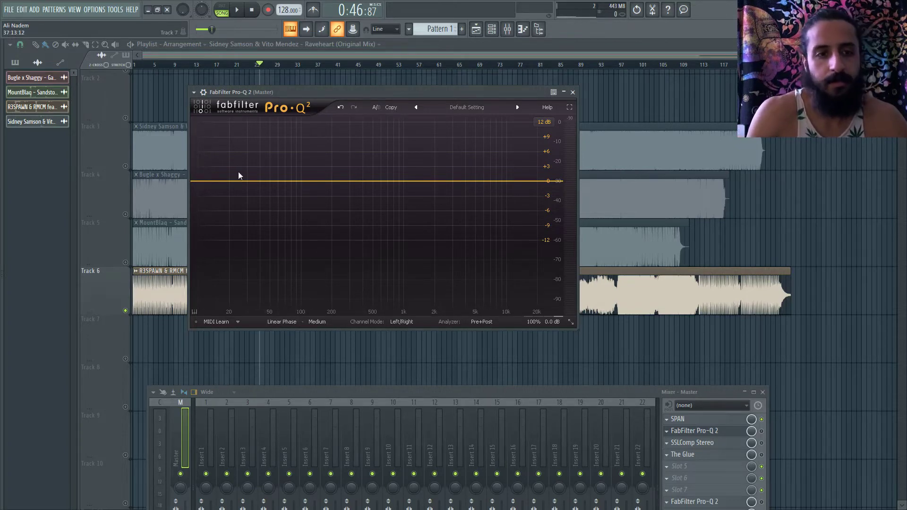
Add a Low Cut band at 10 Hz in Pro-Q 2 with a slope of 96 dB/oct
drag(215, 182, 206, 191)
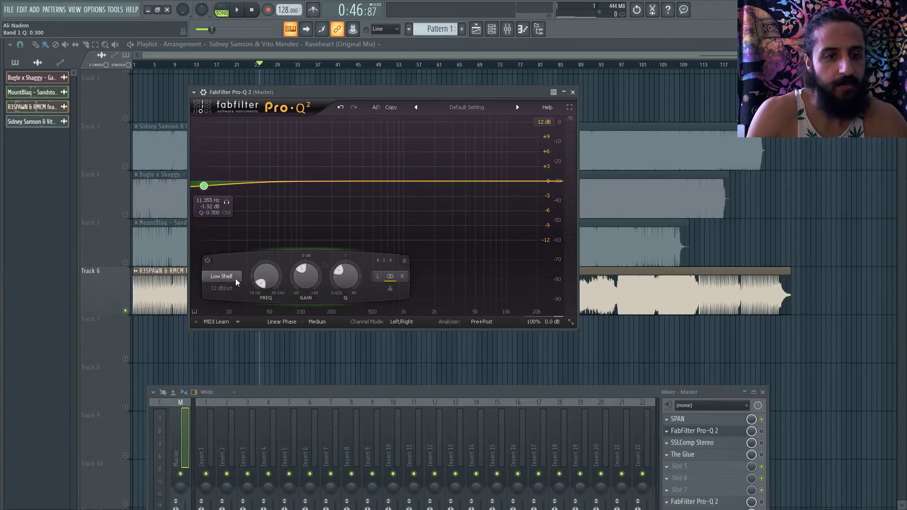
scroll(235, 279, down, 1)
scroll(229, 288, up, 3)
scroll(228, 290, up, 3)
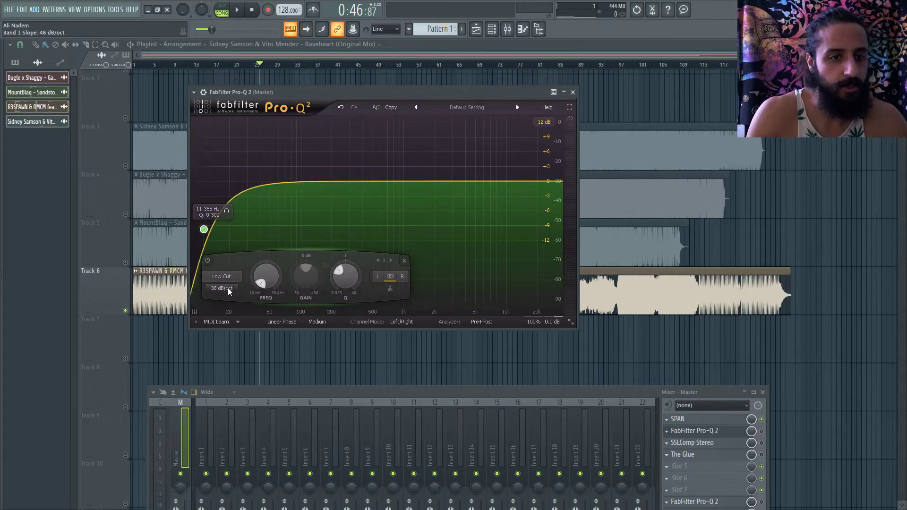
scroll(261, 284, down, 2)
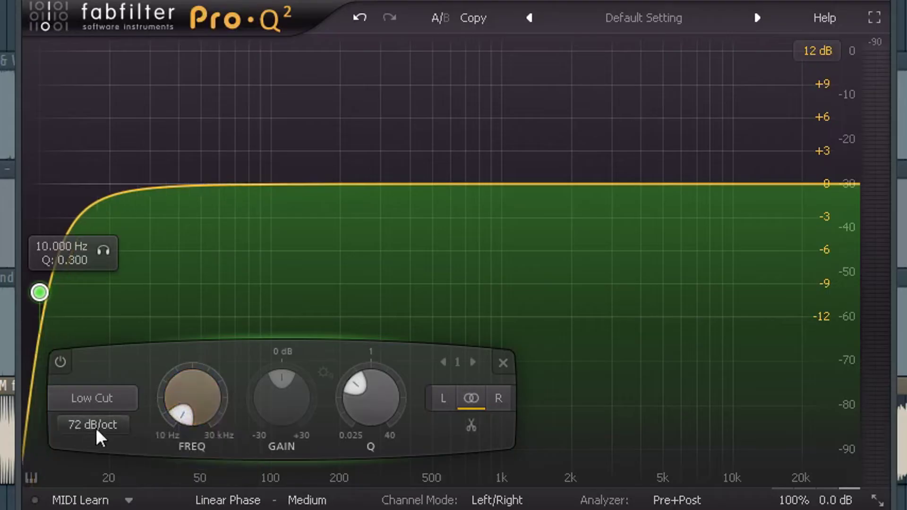
scroll(99, 432, down, 2)
scroll(100, 435, up, 1)
scroll(99, 433, up, 1)
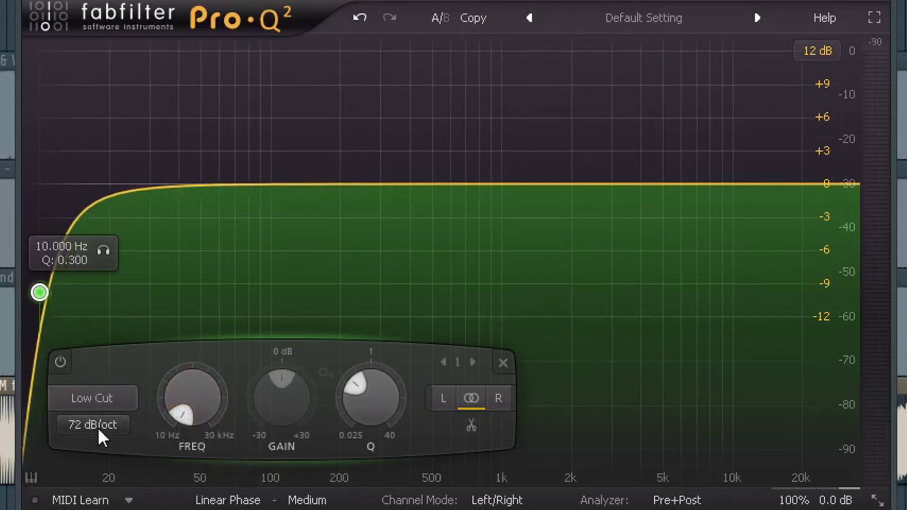
scroll(101, 437, up, 1)
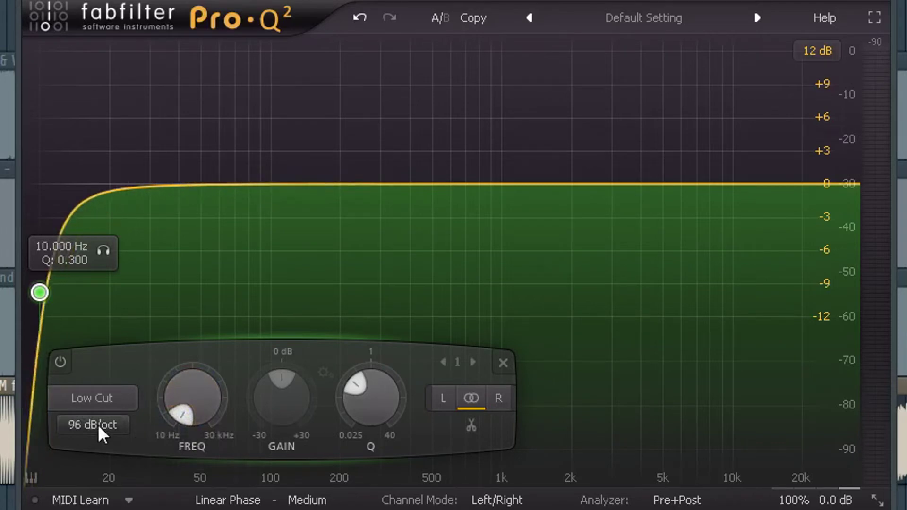
click(100, 434)
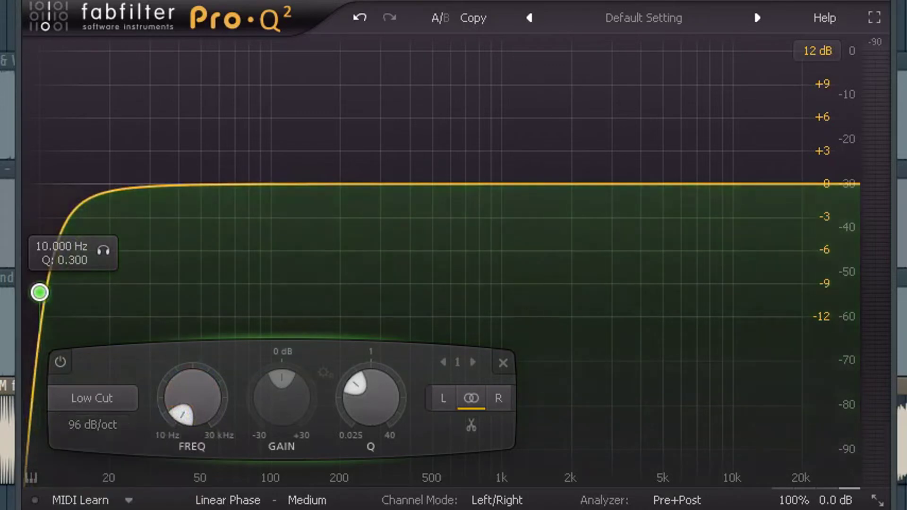
Set the low cut band's Q to 1 and raise its frequency to about 17.9 Hz
double_click(364, 411)
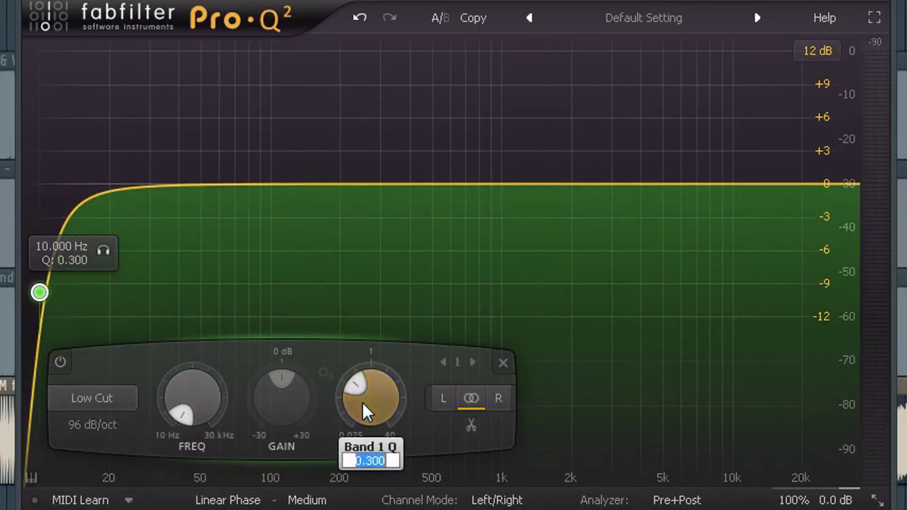
text(1)
key(Return)
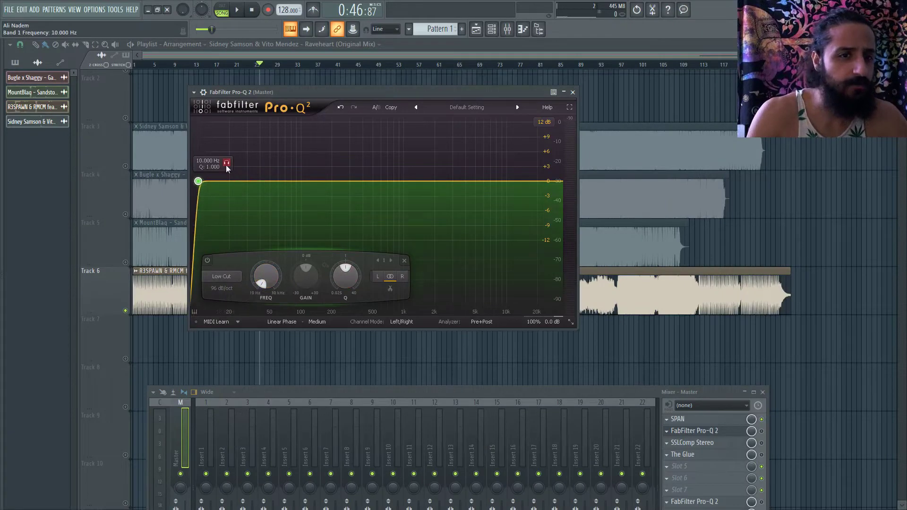
click(104, 142)
drag(226, 166, 253, 166)
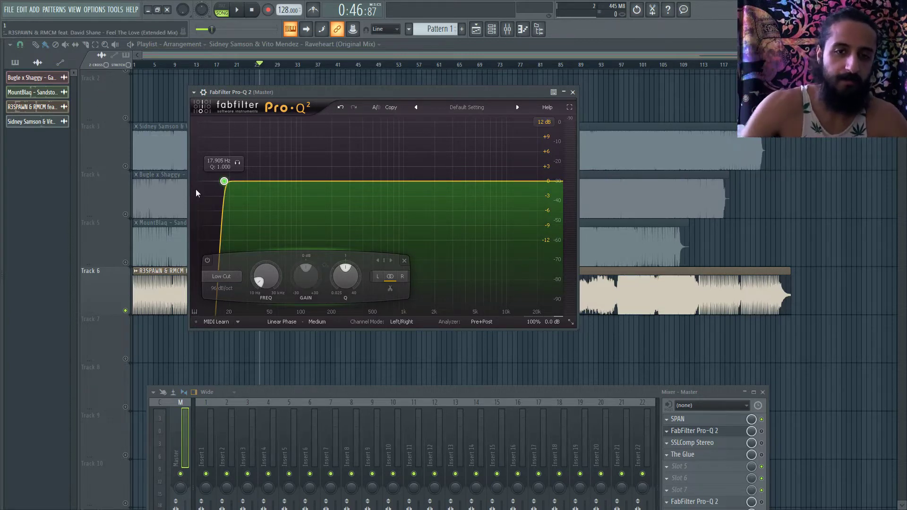
Add a High Cut band at 30000 Hz with a slope of 48 dB/oct
double_click(557, 182)
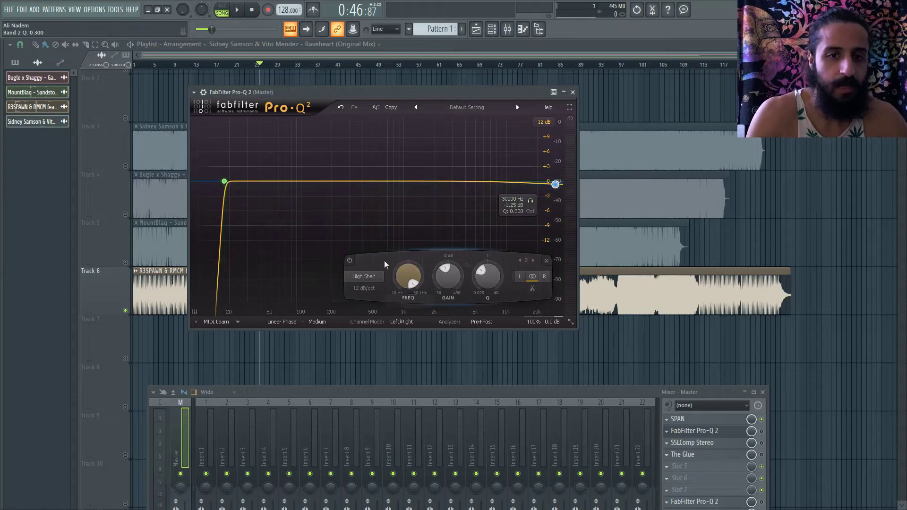
click(370, 278)
scroll(370, 288, up, 7)
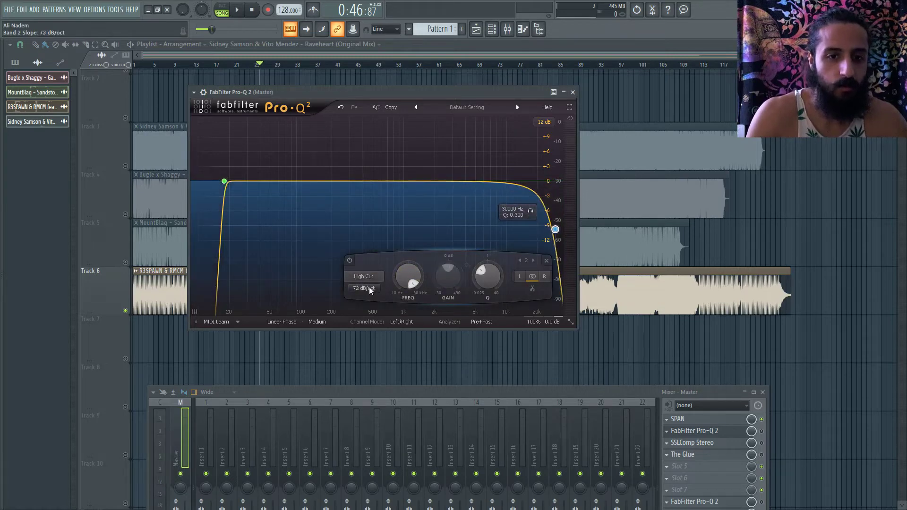
scroll(366, 287, down, 2)
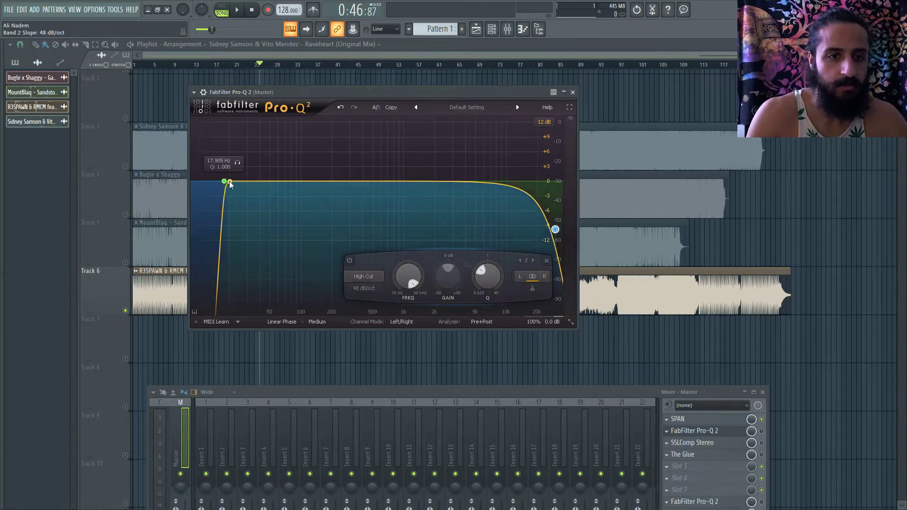
Set the slopes of both the low cut and high cut bands to 72 dB/oct and the high cut's Q to 1
click(215, 303)
scroll(215, 303, down, 1)
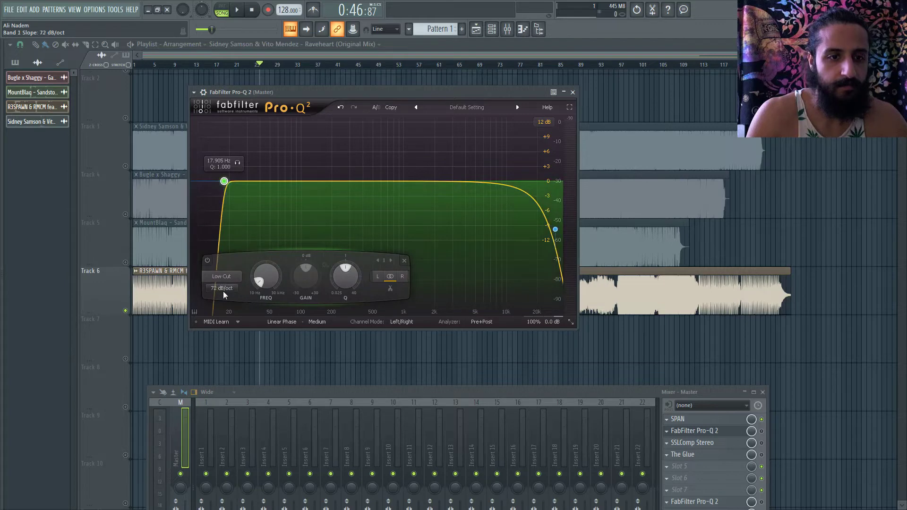
click(556, 229)
scroll(364, 288, up, 1)
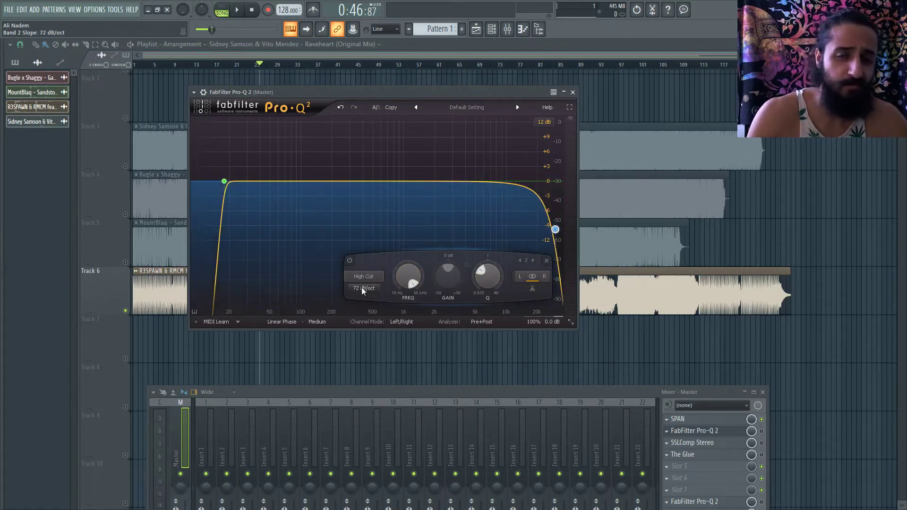
text(1)
key(Return)
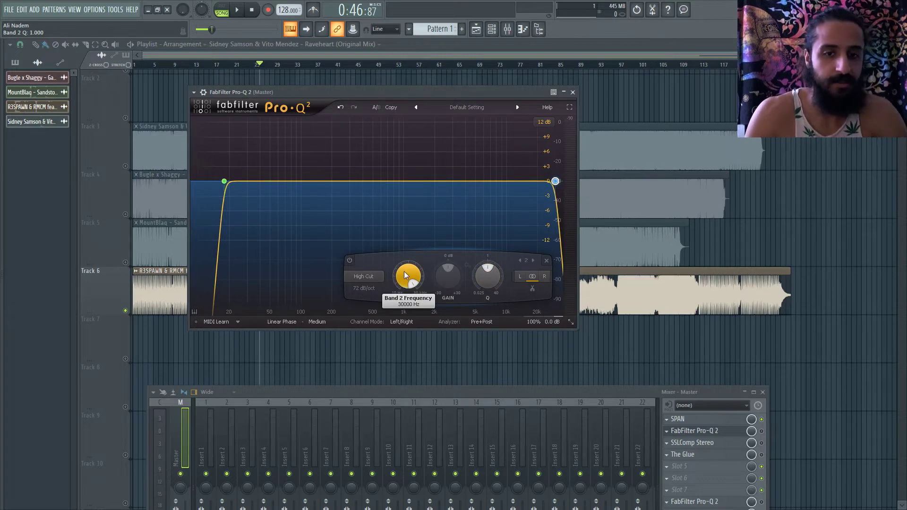
Set the High Cut band's frequency to 19500 Hz
drag(403, 271, 409, 290)
double_click(409, 290)
text(1)
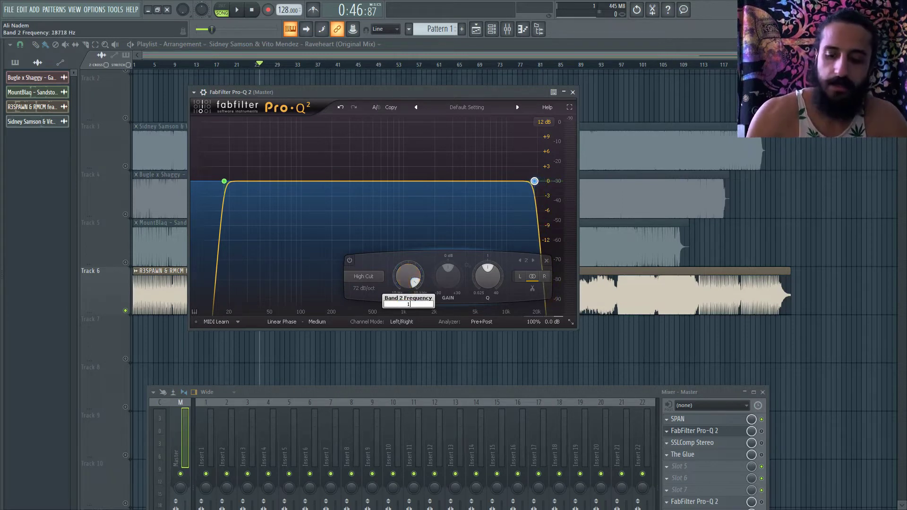
text(9591)
key(Return)
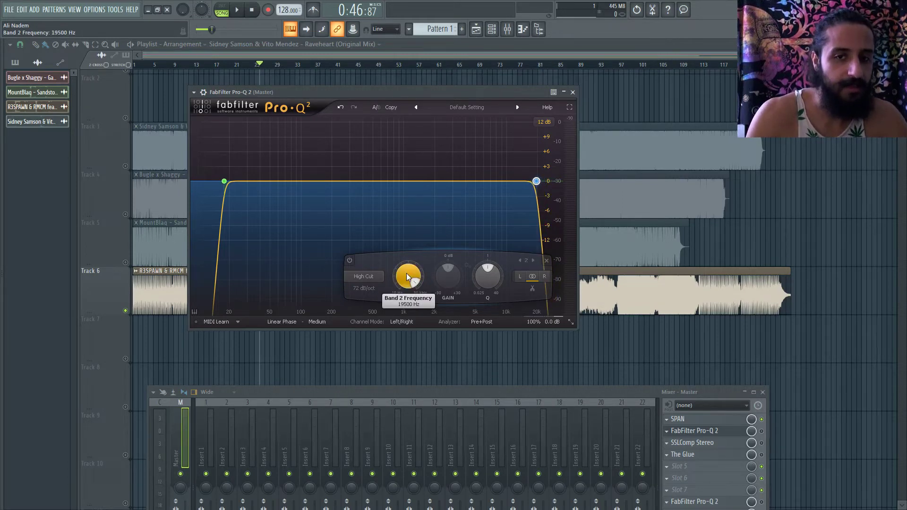
Set the High Cut band's frequency to 20000 Hz and raise the Low Cut band's frequency to about 20 Hz
drag(407, 274, 407, 273)
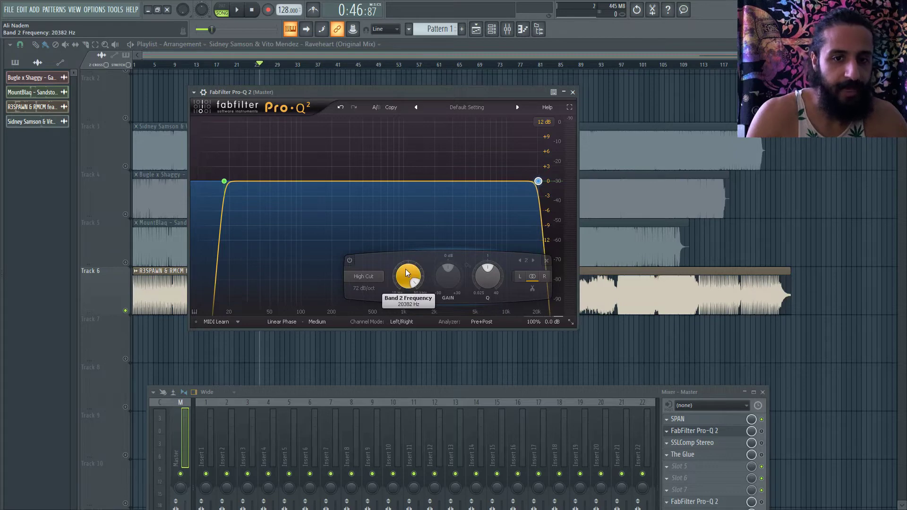
double_click(406, 274)
text(20000)
key(Return)
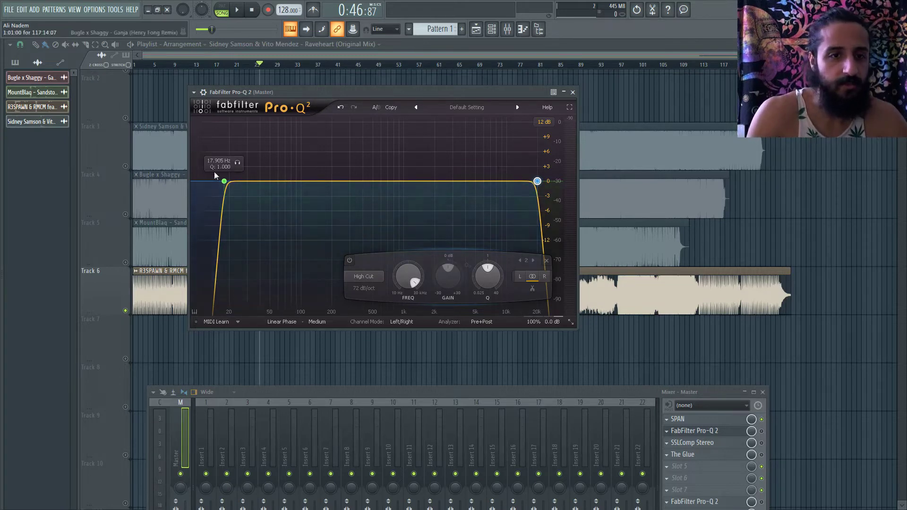
drag(215, 176, 214, 163)
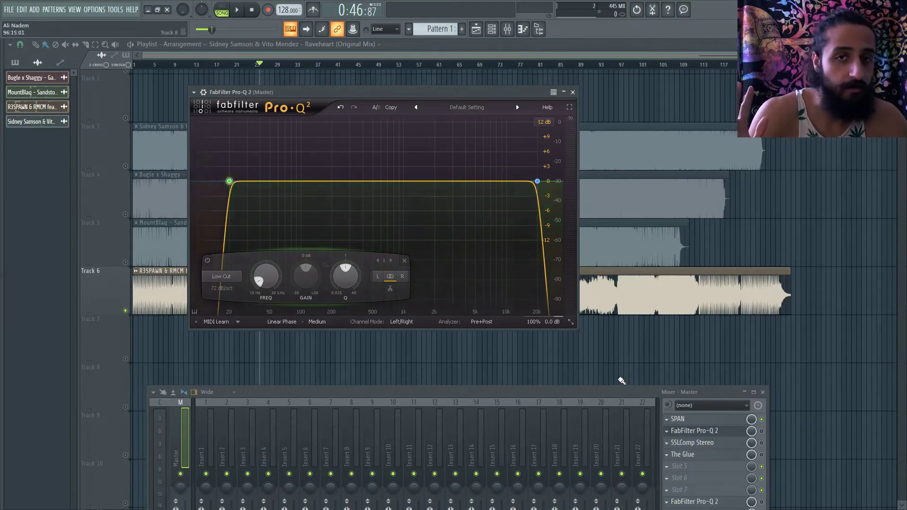
Replace Pro-Q 2 in the master's second effect slot with Fruity Parametric EQ 2 and load its 20Hz + 18kHz cut preset
click(668, 431)
mouse_move(680, 298)
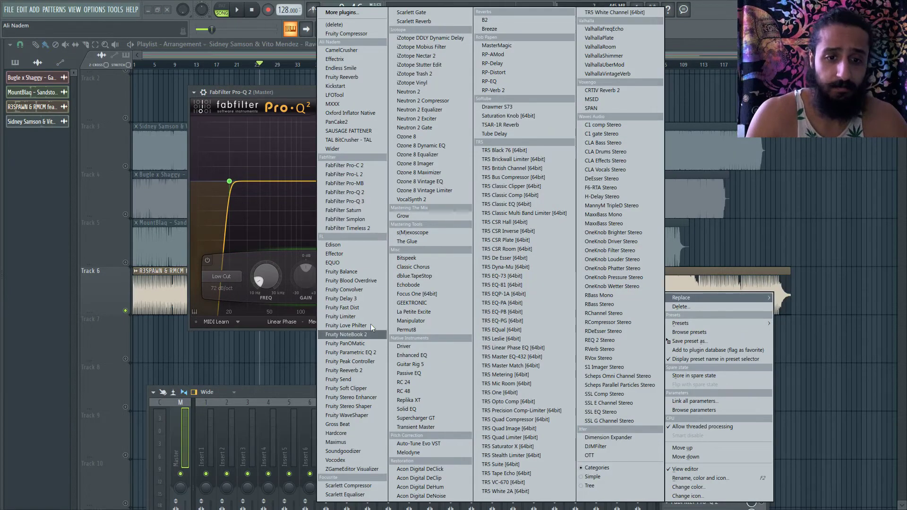
click(364, 352)
click(193, 92)
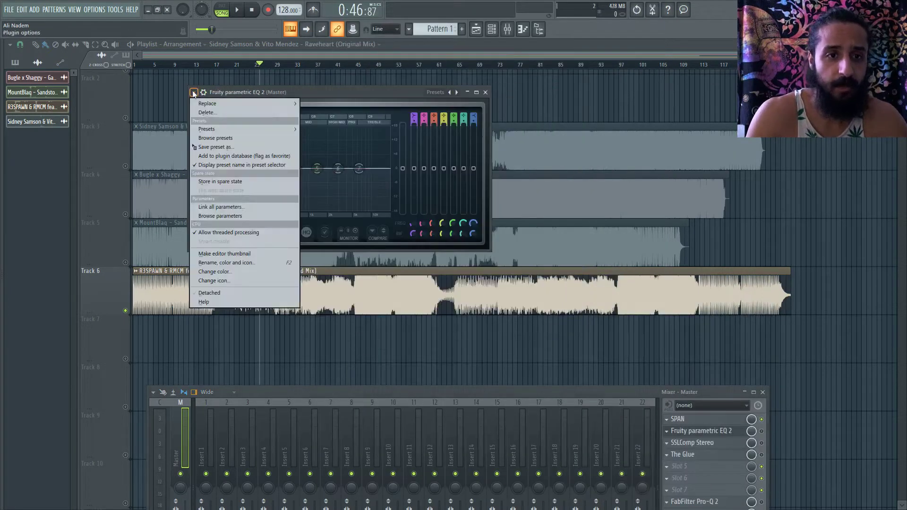
mouse_move(233, 129)
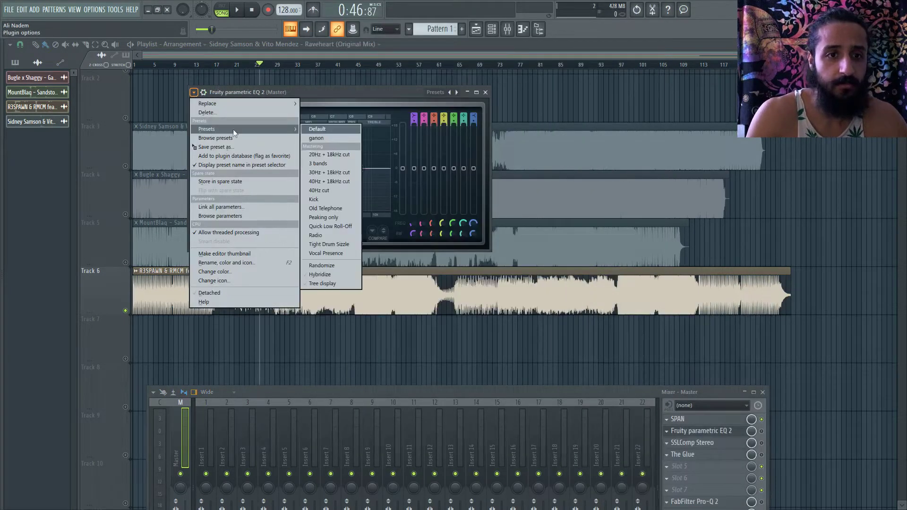
click(322, 155)
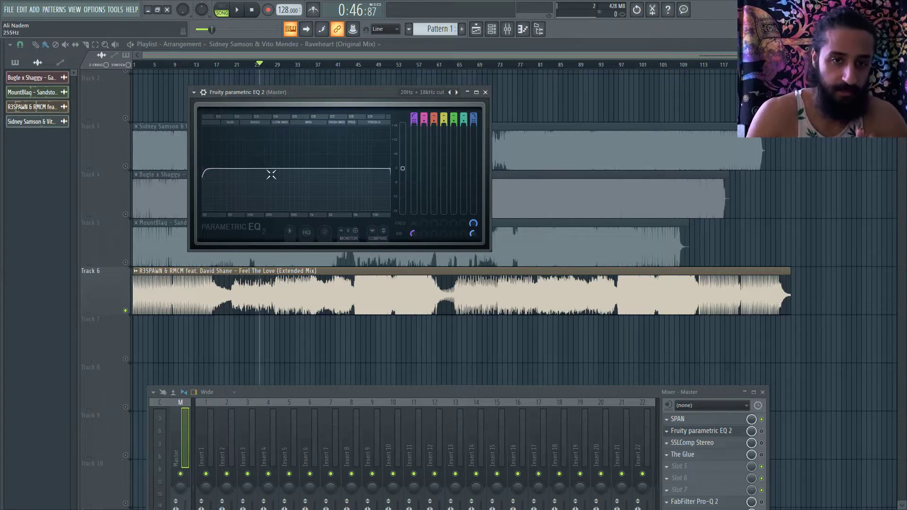
Close Fruity Parametric EQ 2 and remove it from the master's second effect slot
click(726, 434)
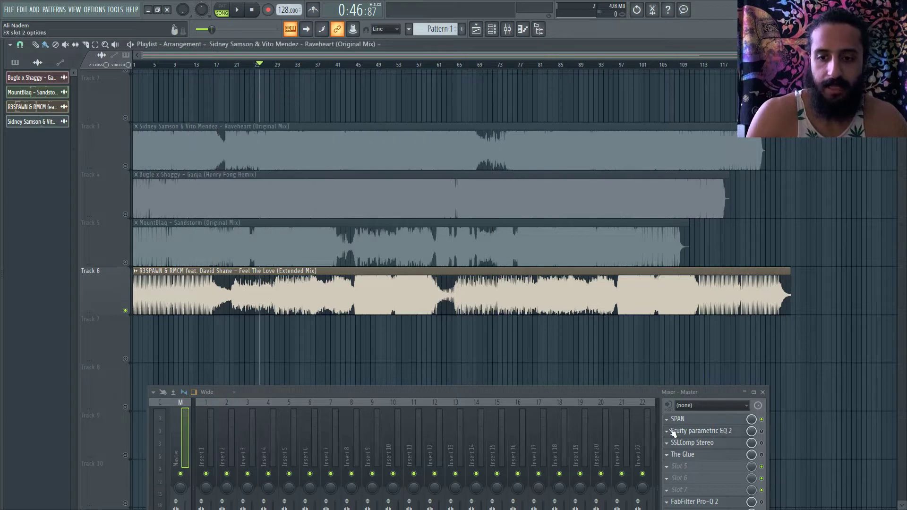
click(667, 431)
mouse_move(680, 286)
click(329, 25)
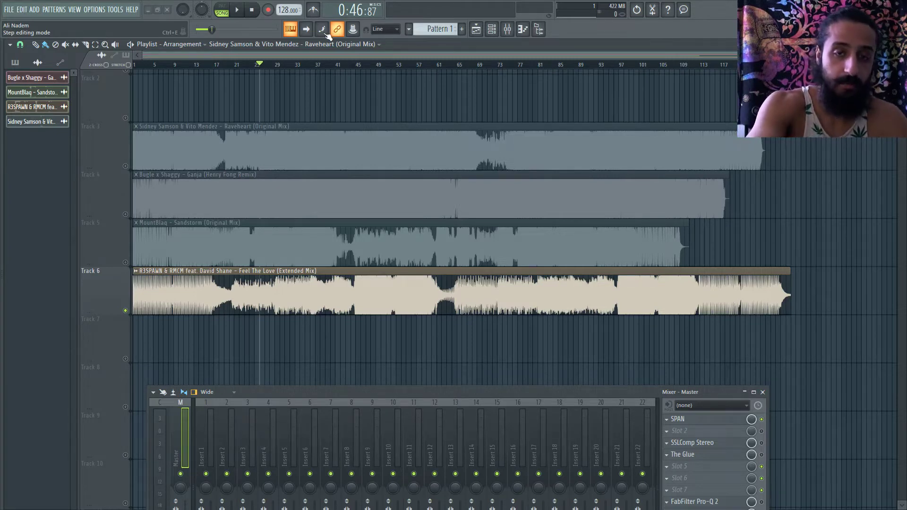
Load Softube Saturation Knob into the master's second effect slot and set its saturation to about 0.3
click(667, 431)
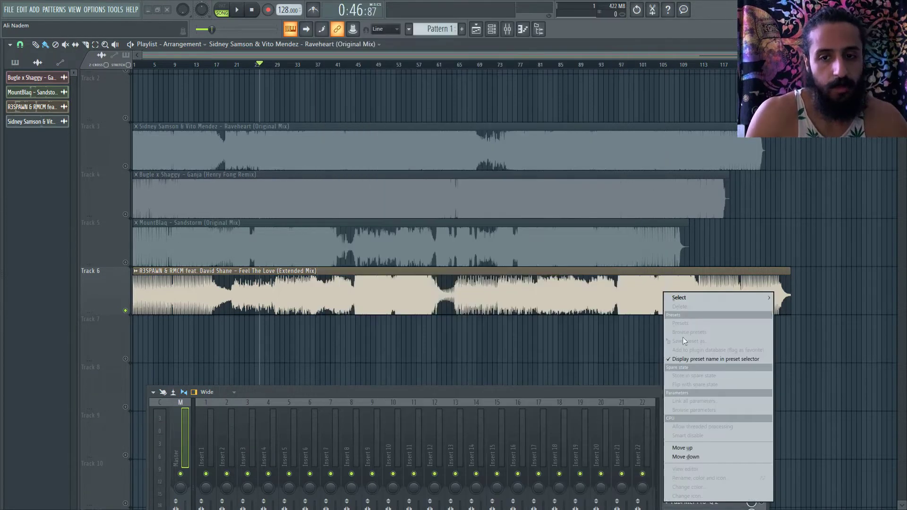
mouse_move(698, 296)
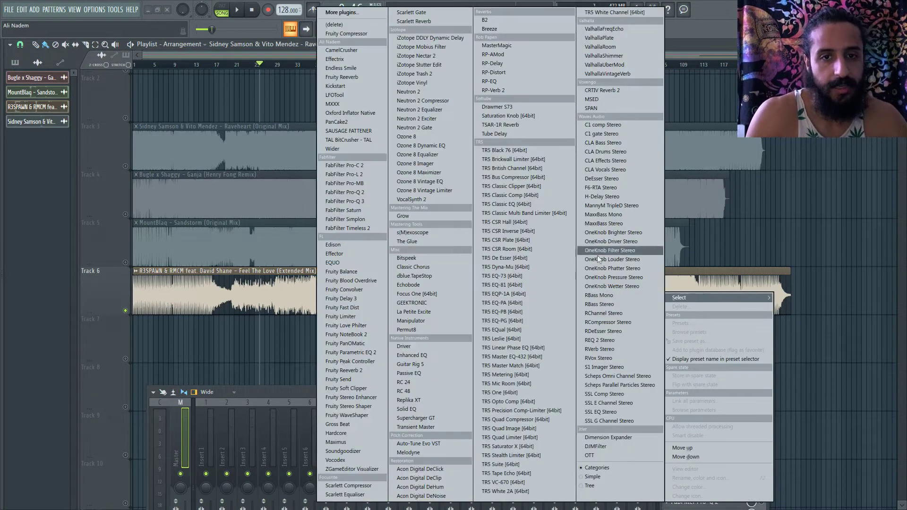
click(509, 116)
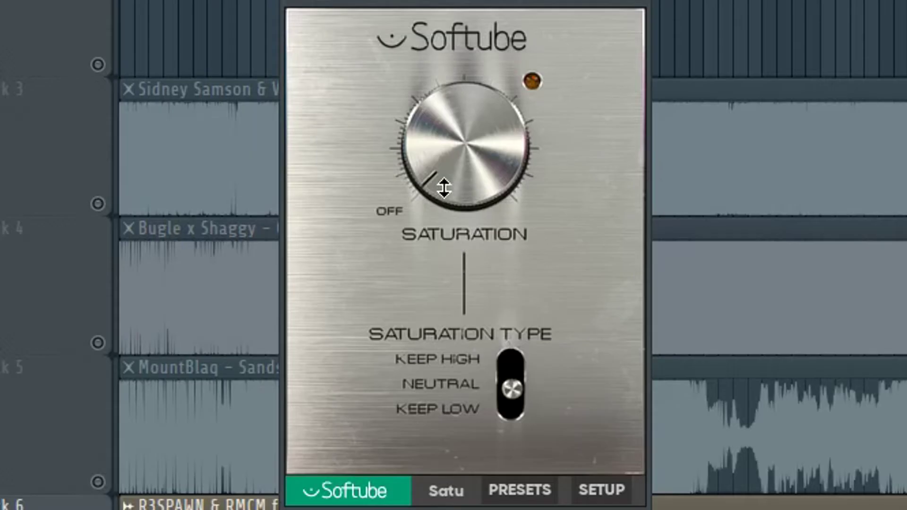
drag(245, 161, 245, 137)
drag(462, 85, 461, 146)
drag(453, 131, 448, 121)
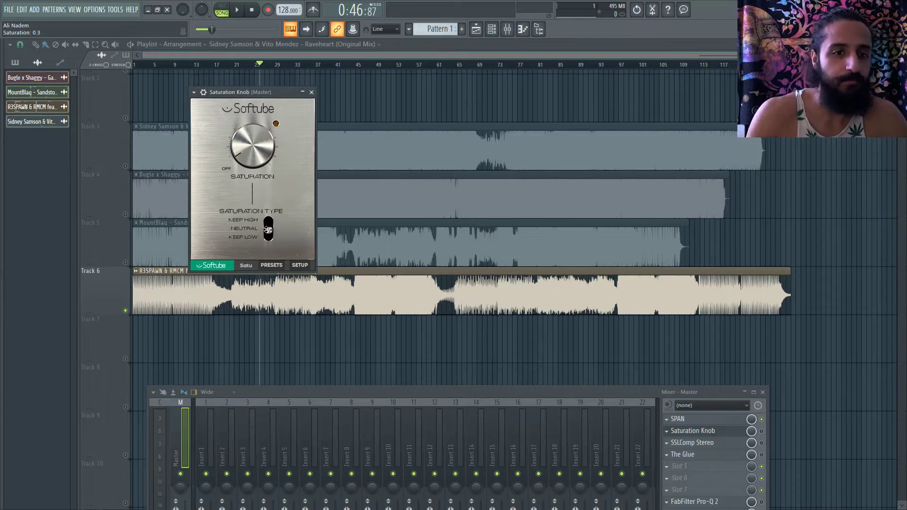
Switch the Saturation Knob's saturation type to Keep High and reduce the saturation to 0.1
drag(267, 230, 268, 219)
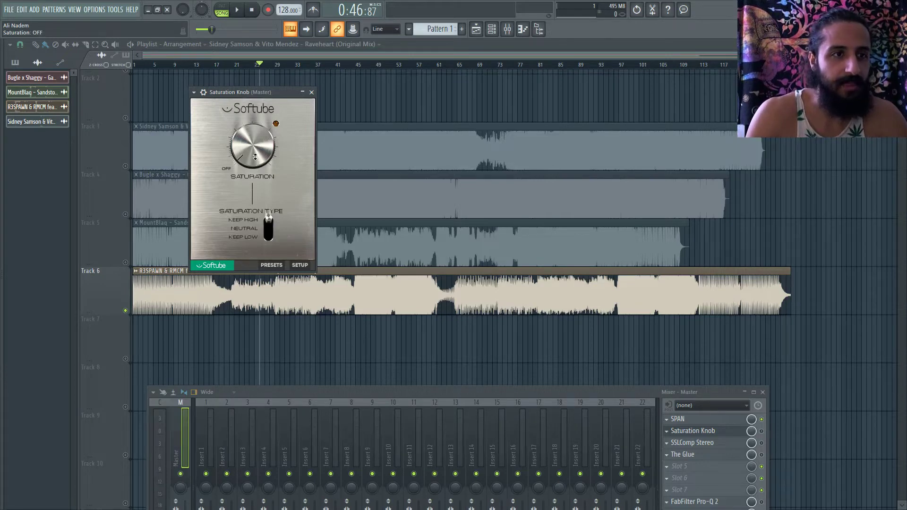
mouse_move(267, 218)
mouse_down()
mouse_move(270, 228)
mouse_move(265, 207)
mouse_up()
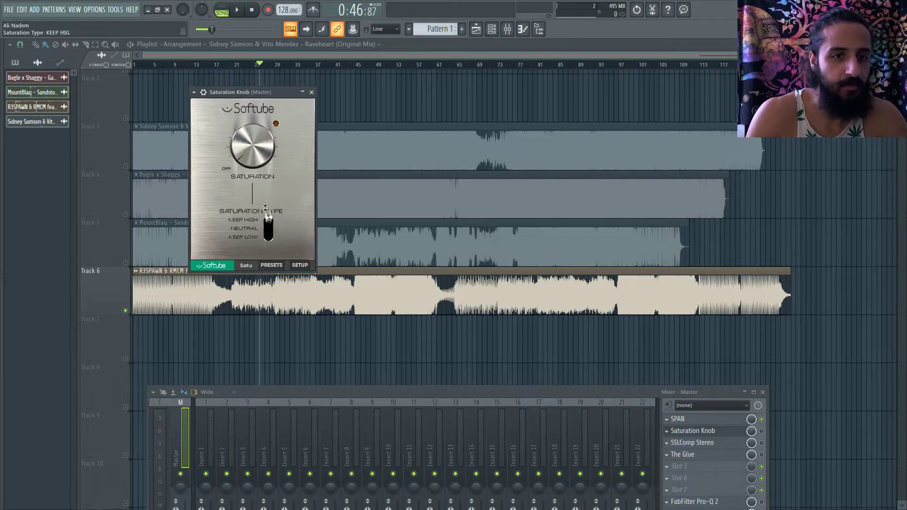
click(252, 151)
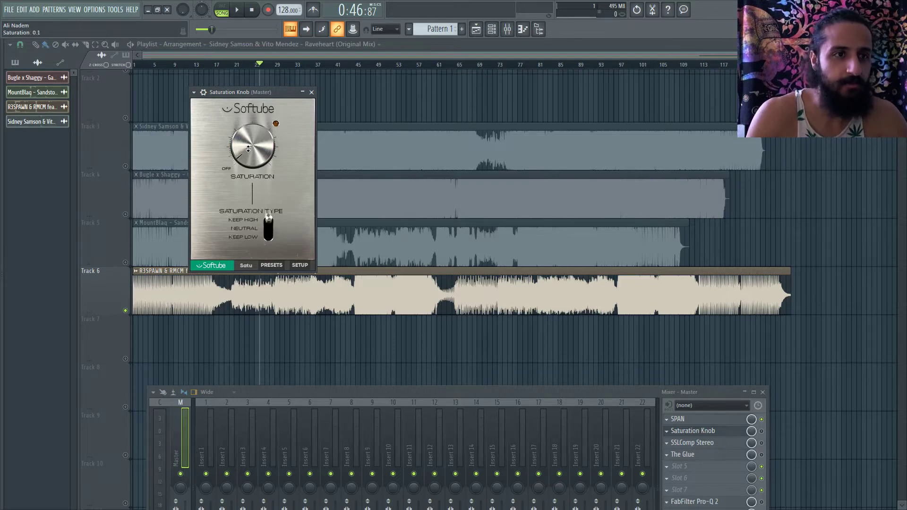
drag(248, 149, 247, 148)
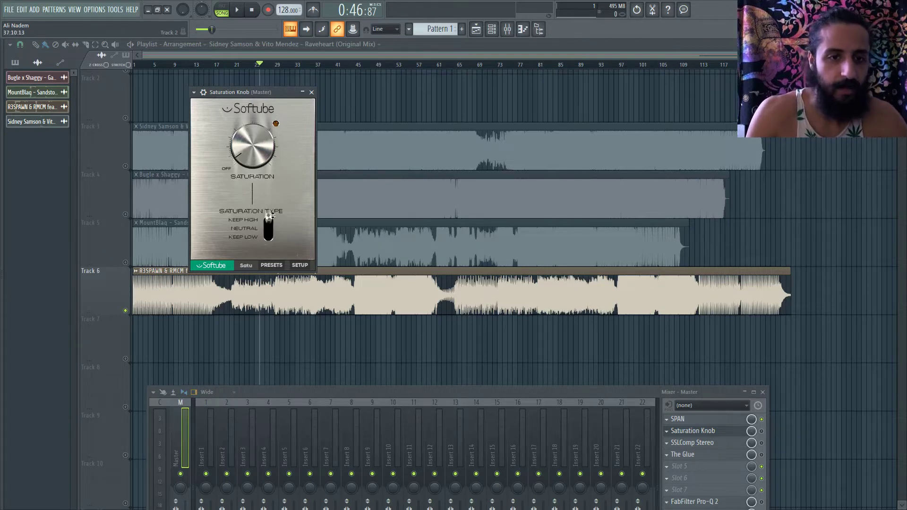
Try the Keep Low and Keep High saturation types, and settle on Neutral
click(267, 237)
drag(267, 237, 272, 198)
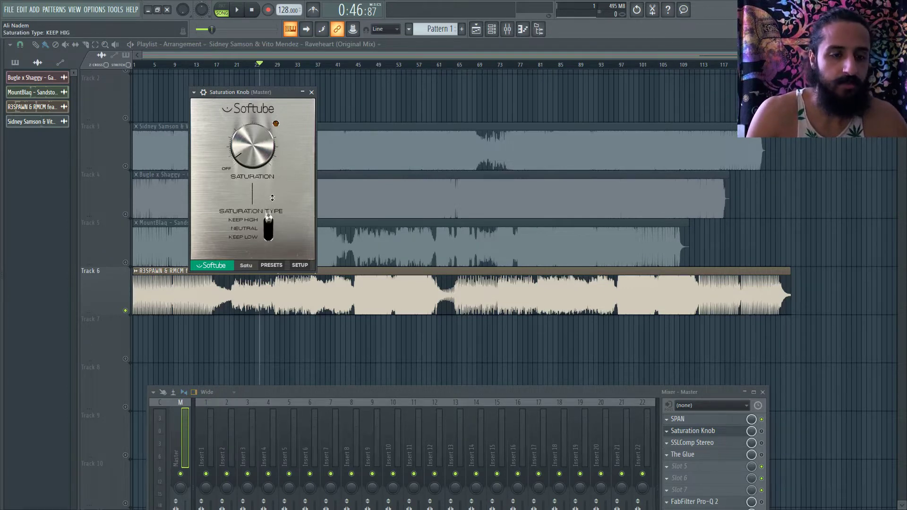
click(268, 229)
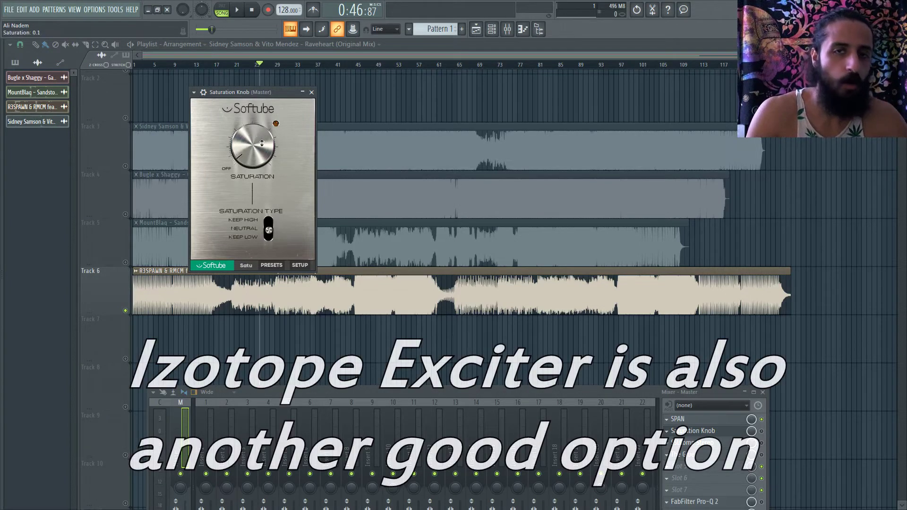
Remove Saturation Knob from the second effect slot and load FabFilter Saturn in its place
click(667, 430)
click(676, 437)
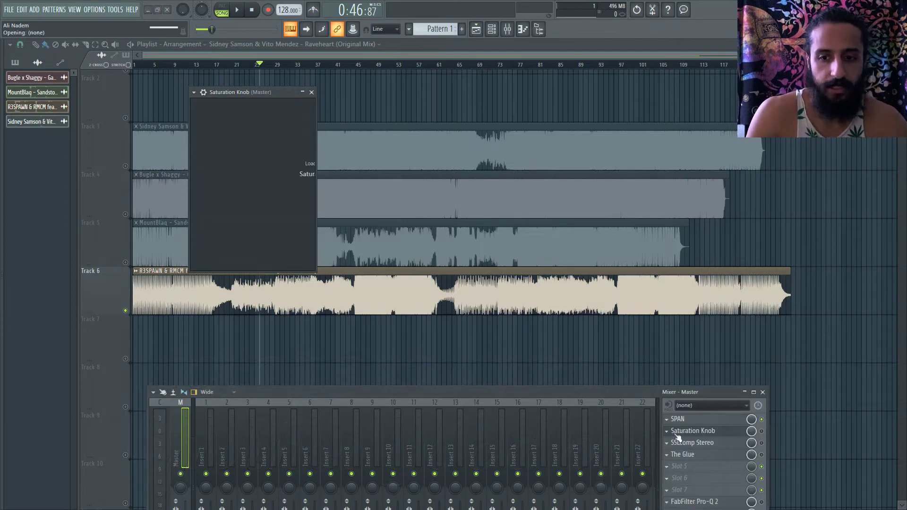
click(666, 430)
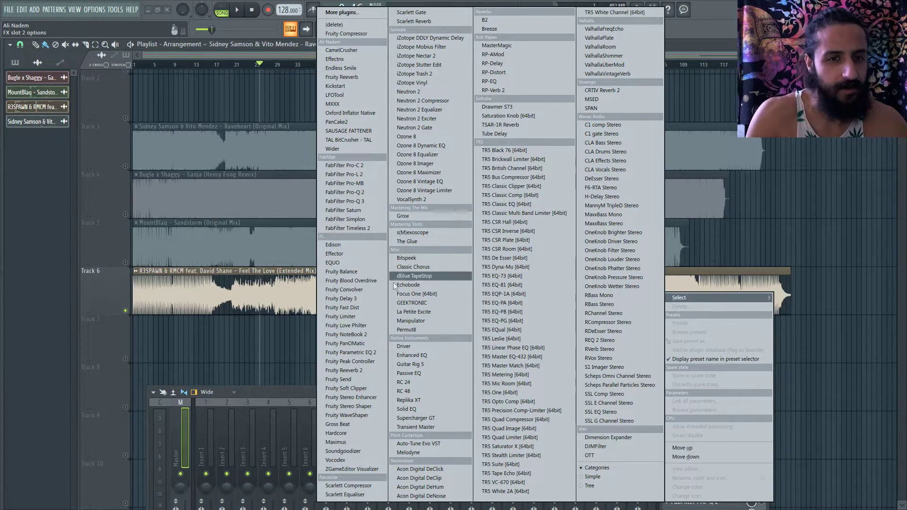
click(359, 212)
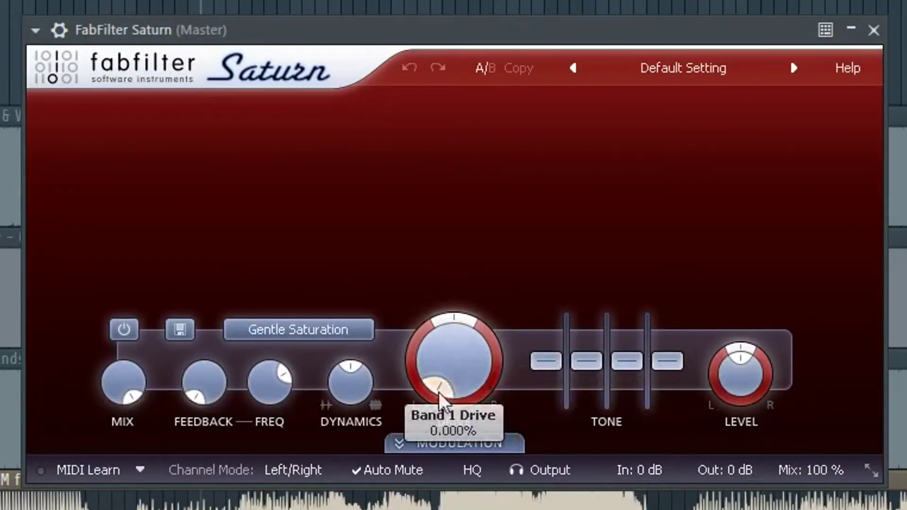
Set Saturn's input gain to +3 dB and its output gain to about -4 dB
mouse_move(649, 470)
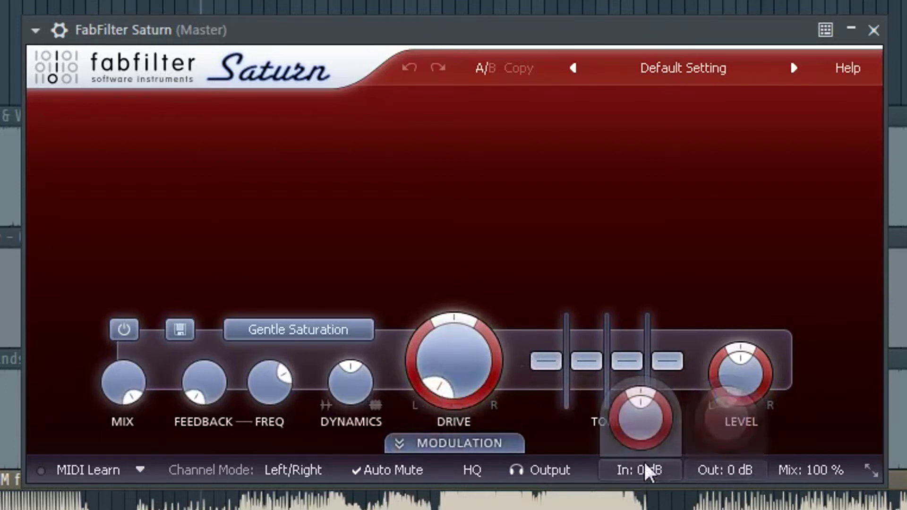
scroll(645, 415, up, 10)
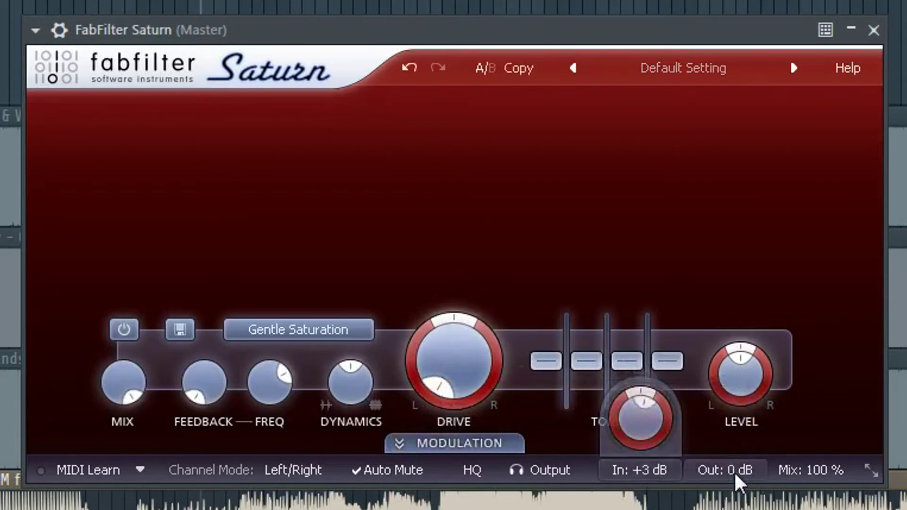
mouse_move(737, 482)
drag(718, 429, 719, 468)
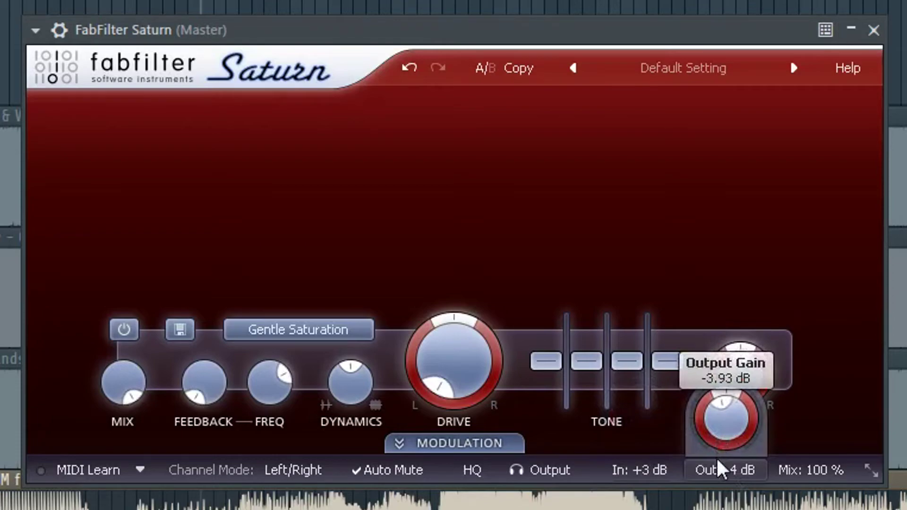
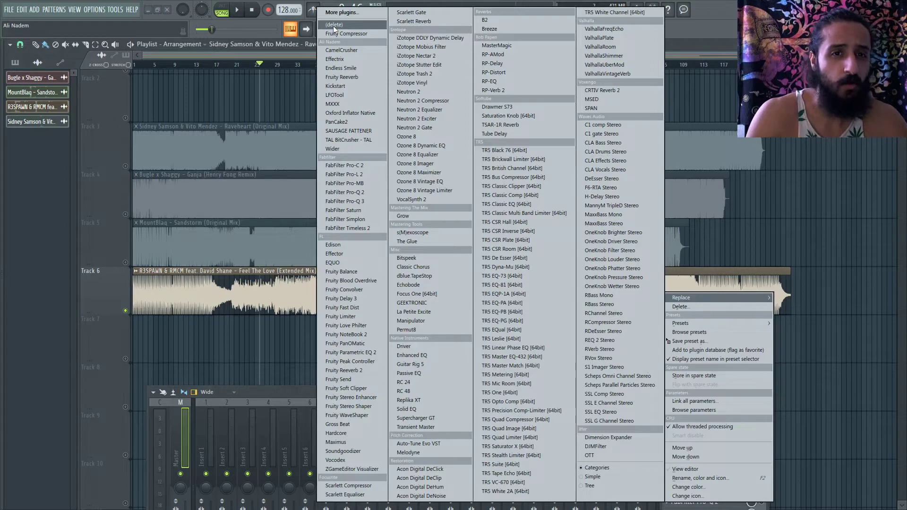
Remove FabFilter Saturn and SPAN from the master's effect slots, and open SSLComp Stereo and The Glue
key(Escape)
click(703, 444)
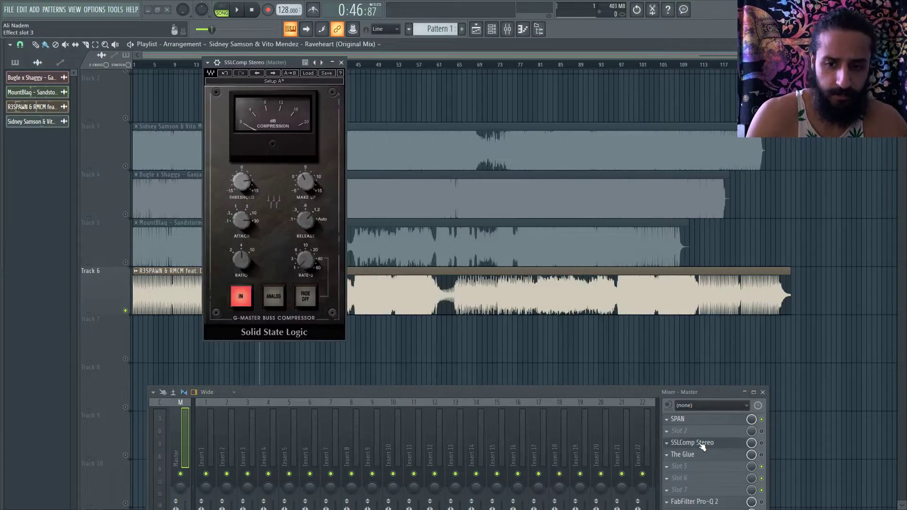
click(667, 420)
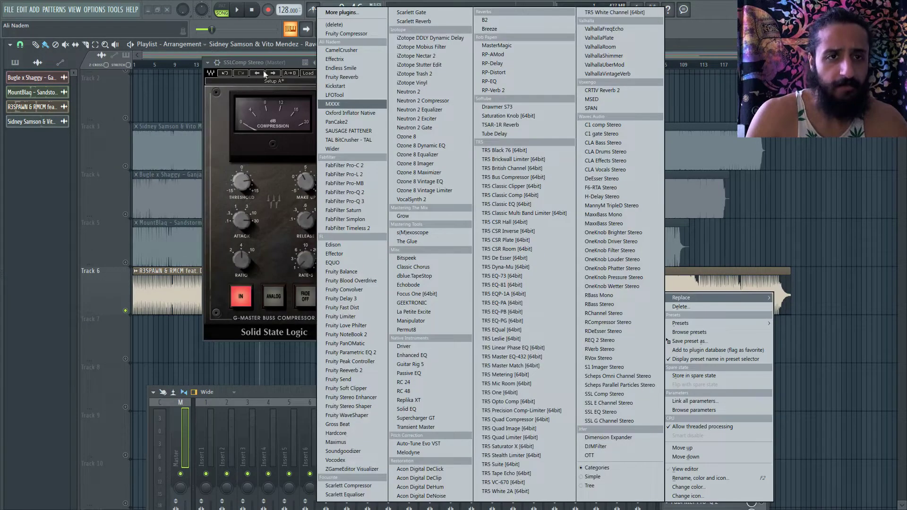
key(Escape)
click(682, 455)
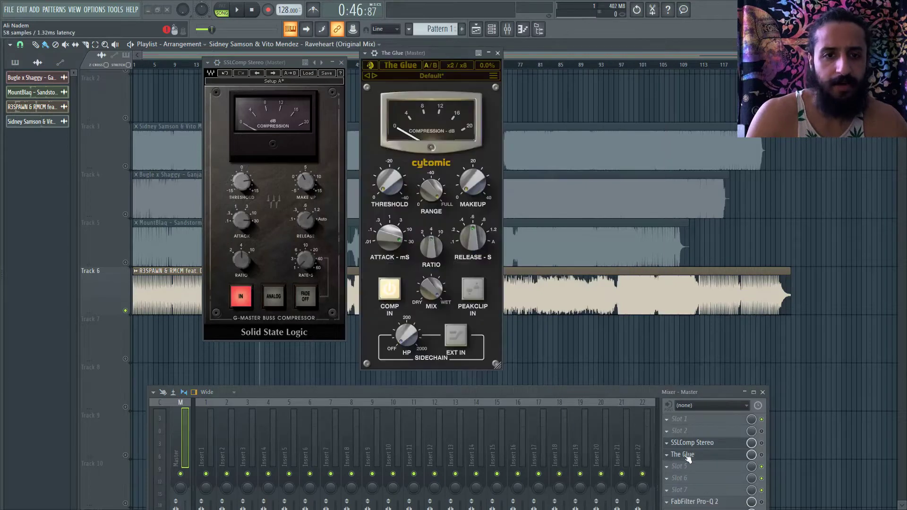
Arrange the SSLComp Stereo and The Glue windows side by side over the playlist
drag(283, 66, 316, 67)
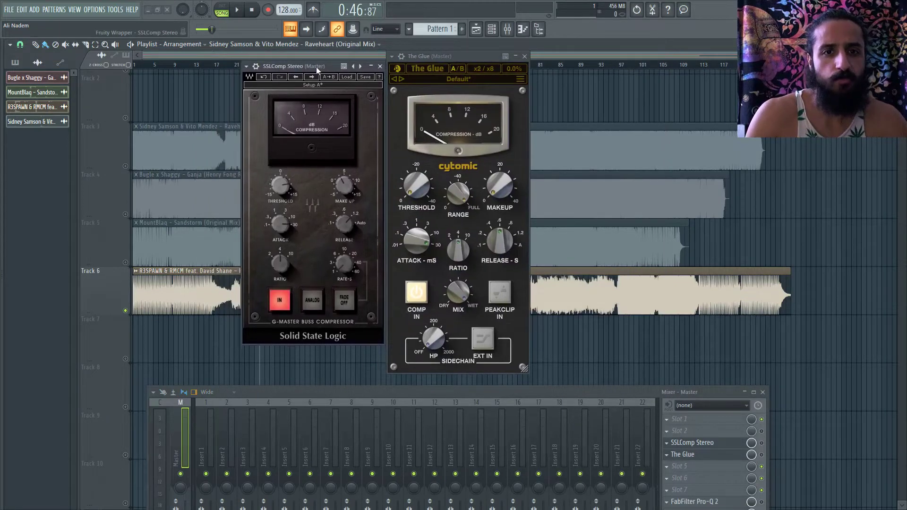
click(401, 56)
click(407, 57)
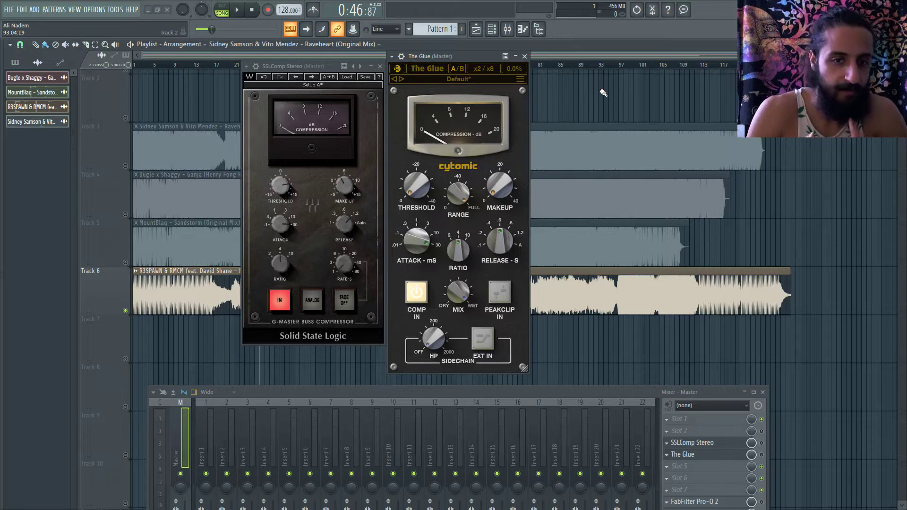
Set SSLComp Stereo's attack to 30 ms and its release to .1
click(280, 224)
click(345, 223)
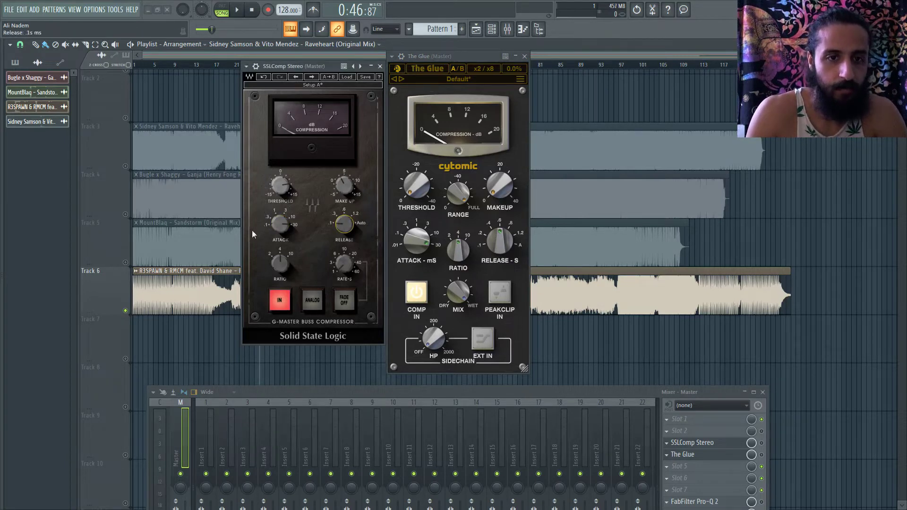
mouse_move(293, 230)
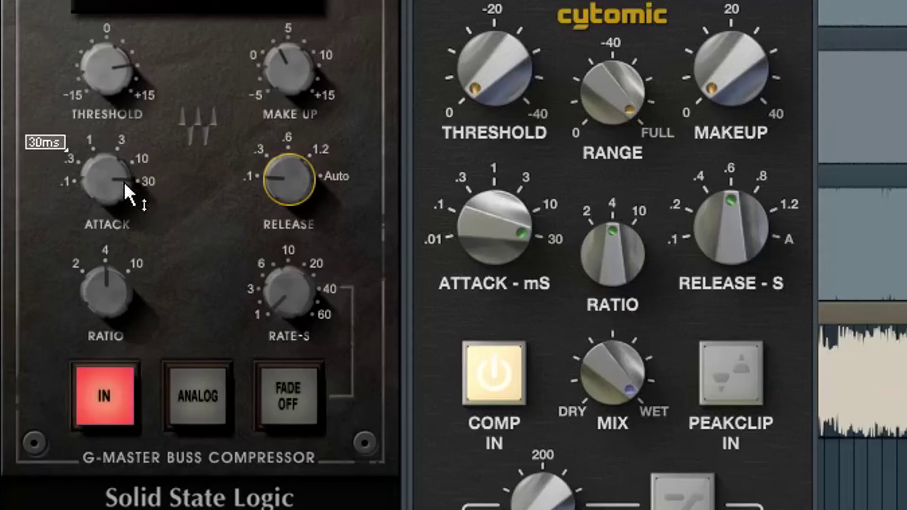
Set SSLComp Stereo's threshold to 15 dB, make-up gain to 1.0 dB and ratio to 2:1, with Analog off
drag(126, 191, 123, 185)
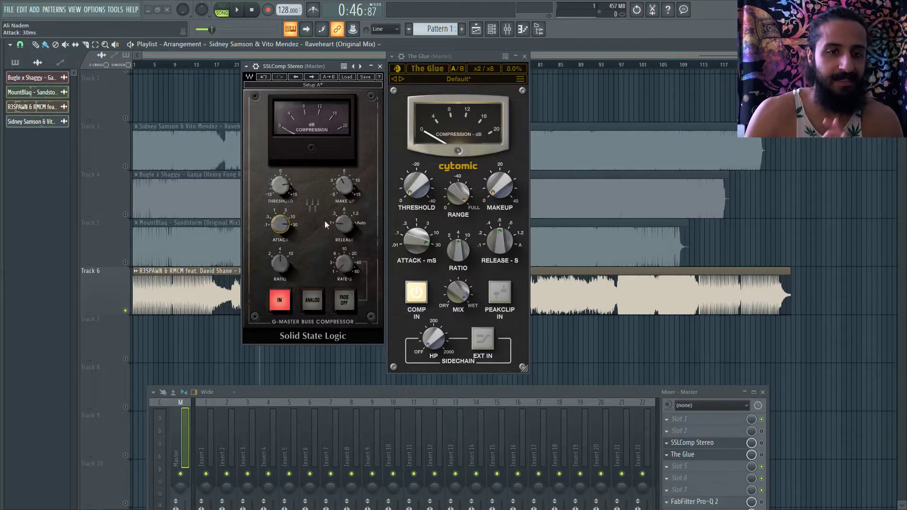
drag(280, 188, 280, 175)
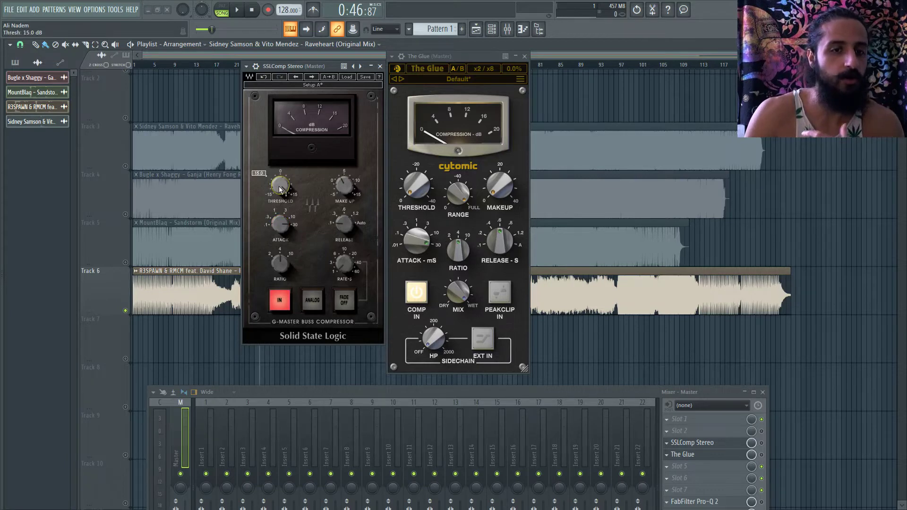
drag(334, 191, 344, 184)
drag(281, 187, 280, 189)
drag(344, 186, 344, 188)
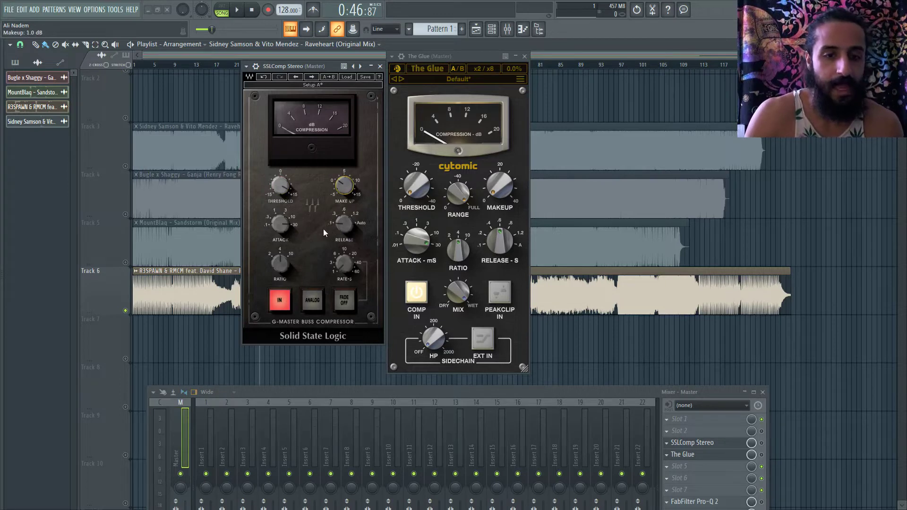
click(312, 301)
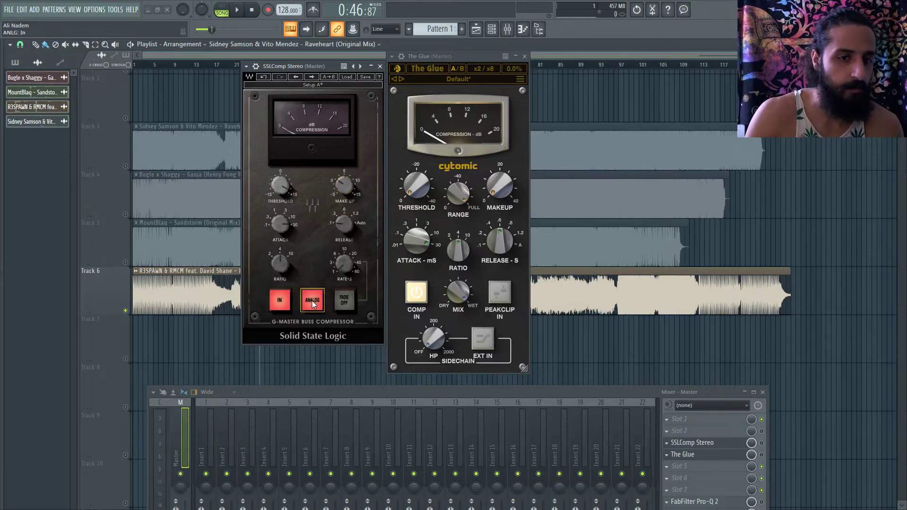
click(312, 300)
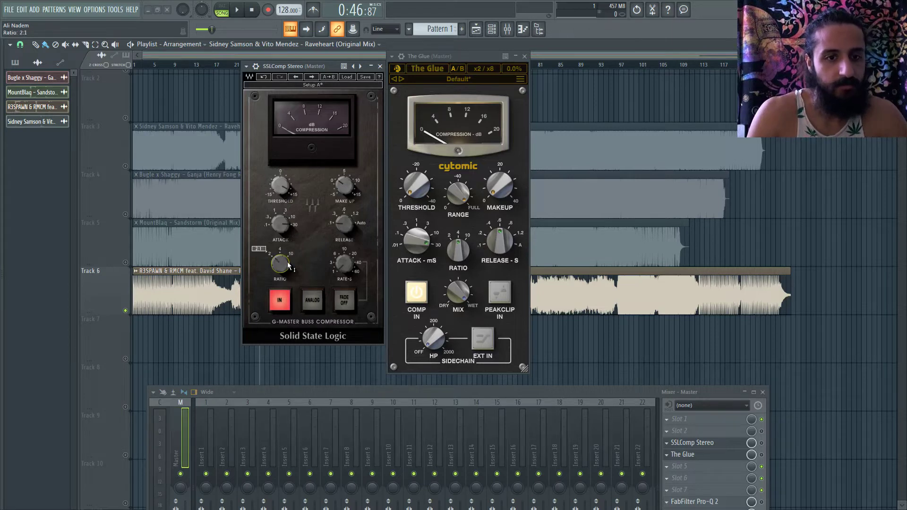
Set The Glue's ratio to 2, release to 0.1 s, threshold to about -10.2 dB and makeup to 2.0 dB
click(455, 251)
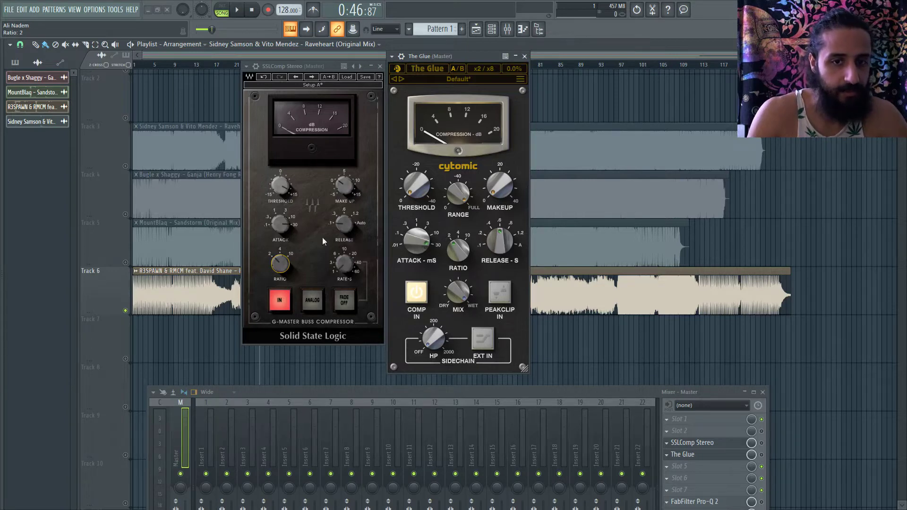
drag(486, 246, 485, 274)
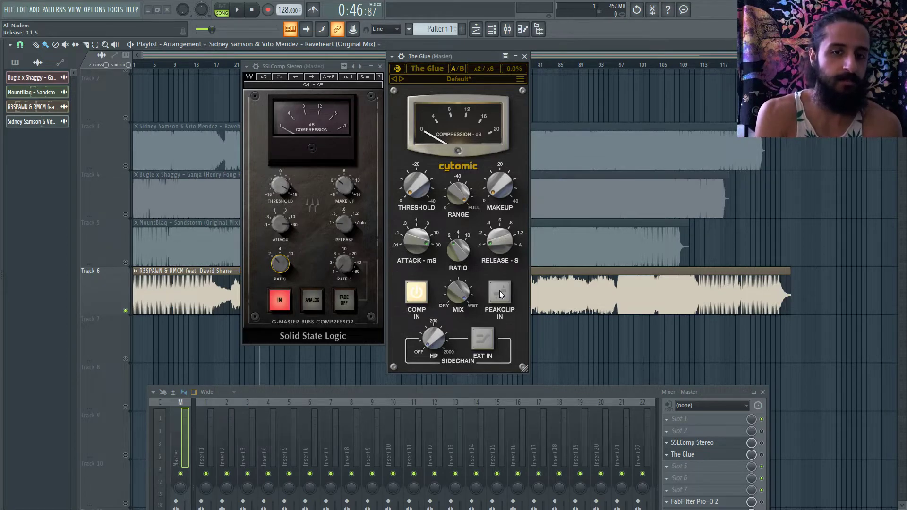
drag(417, 185, 418, 159)
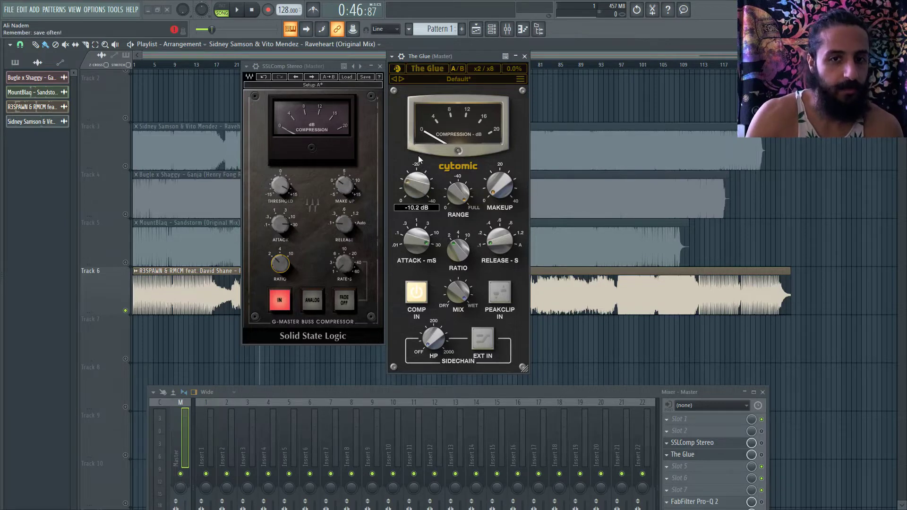
drag(499, 186, 497, 181)
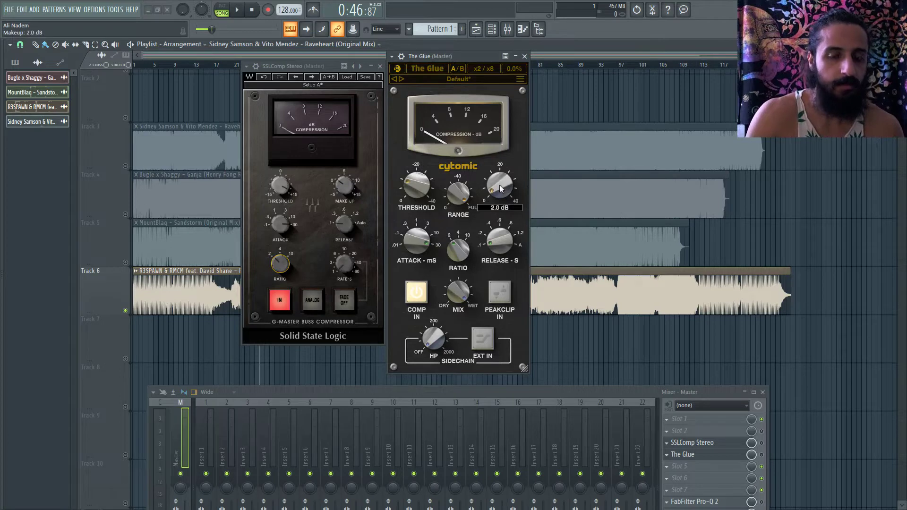
drag(500, 181, 502, 193)
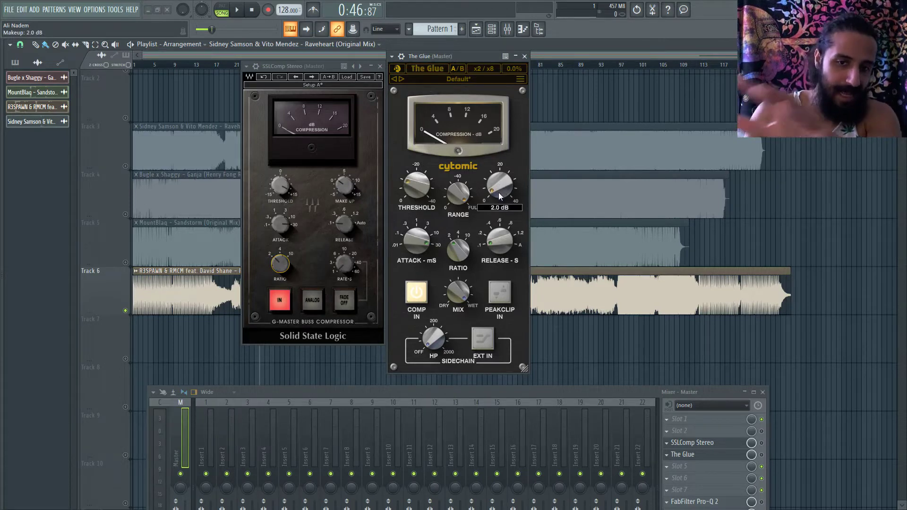
mouse_move(477, 284)
mouse_move(500, 186)
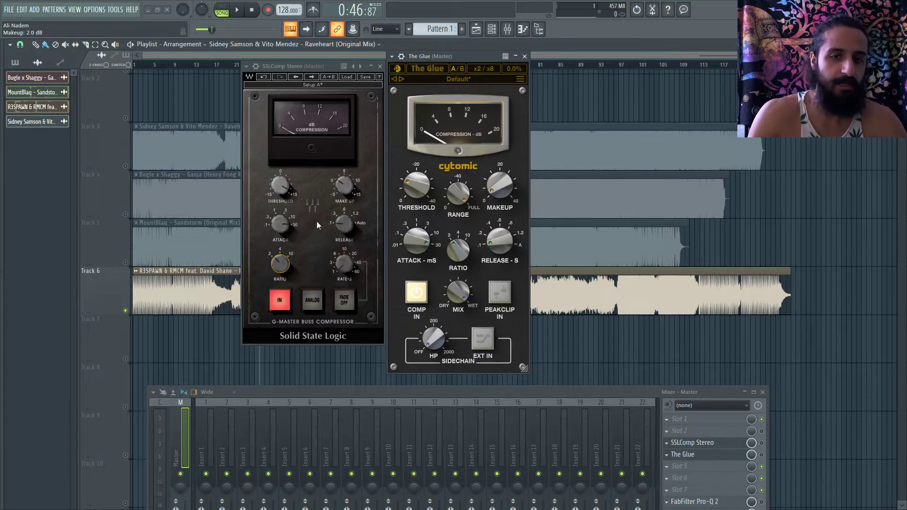
Remove The Glue and SSLComp Stereo from the master's effect slots
click(667, 443)
mouse_move(680, 298)
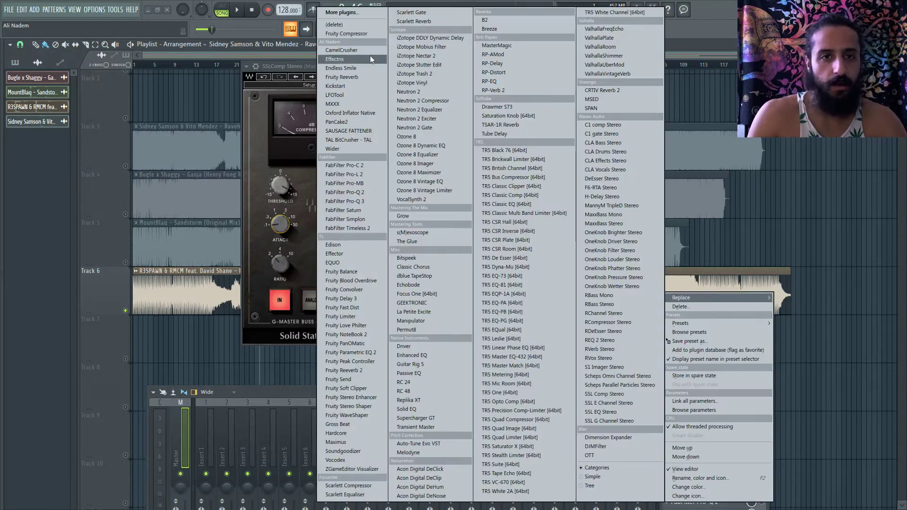
key(Escape)
click(667, 442)
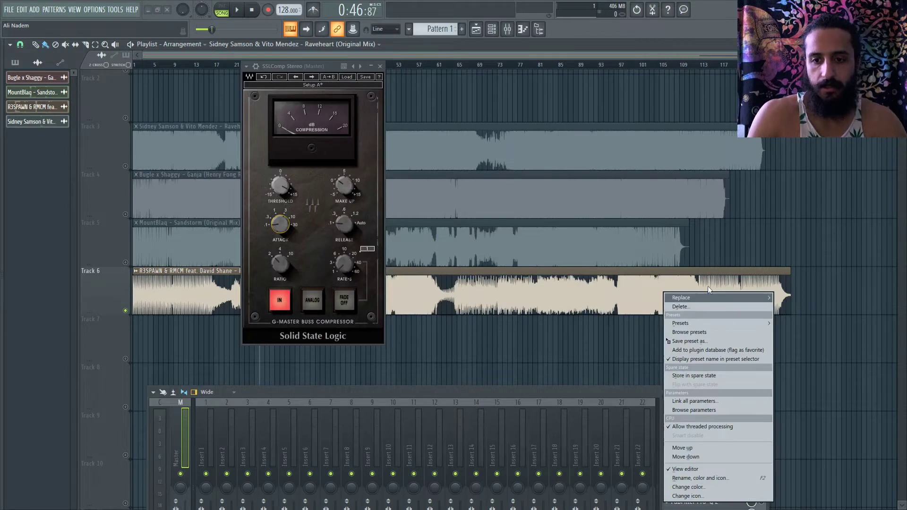
click(354, 24)
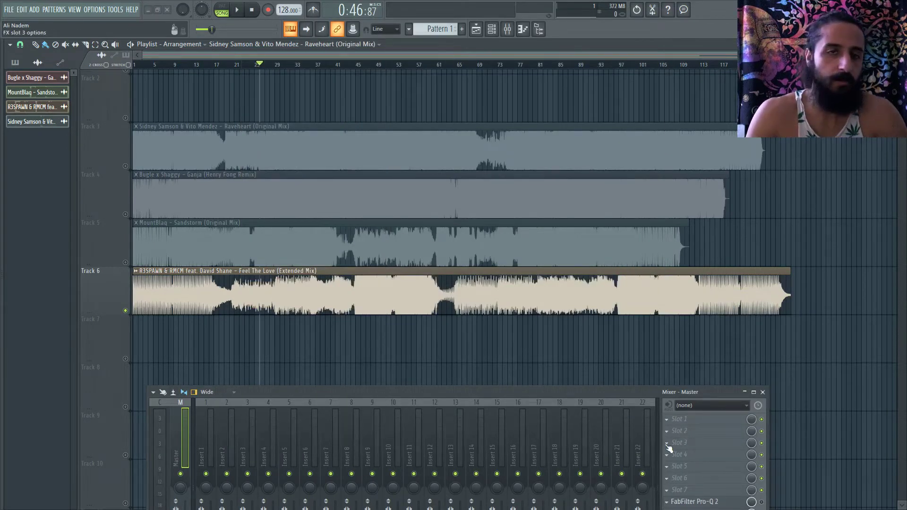
Reposition the mixer and load TR5 Classic Clipper in the master's first effect slot
drag(643, 396, 601, 343)
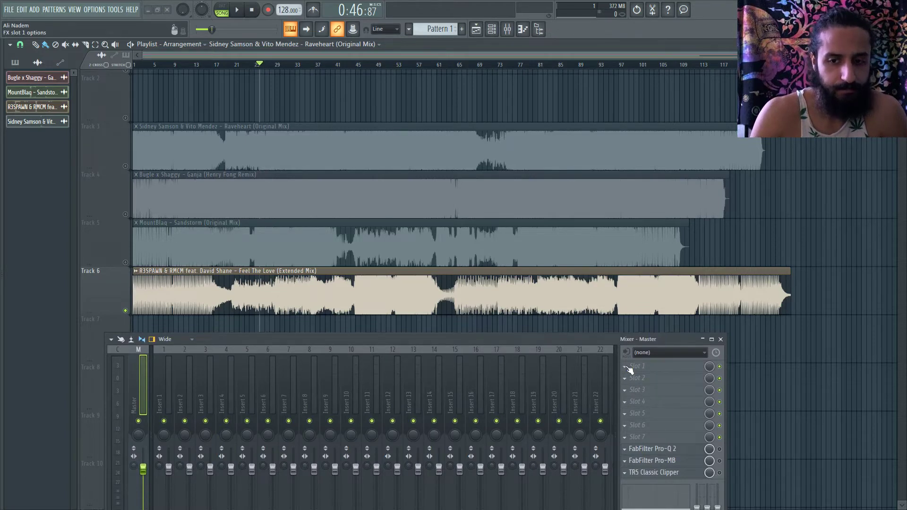
click(625, 367)
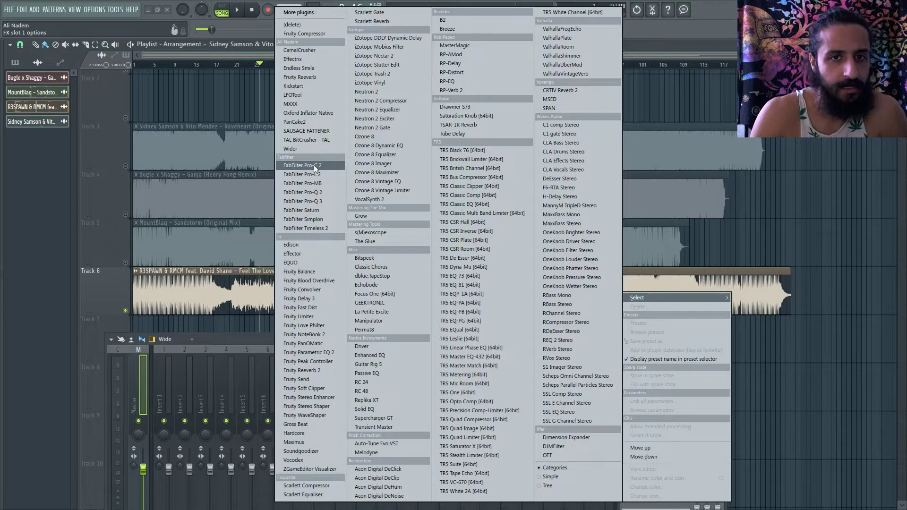
click(475, 185)
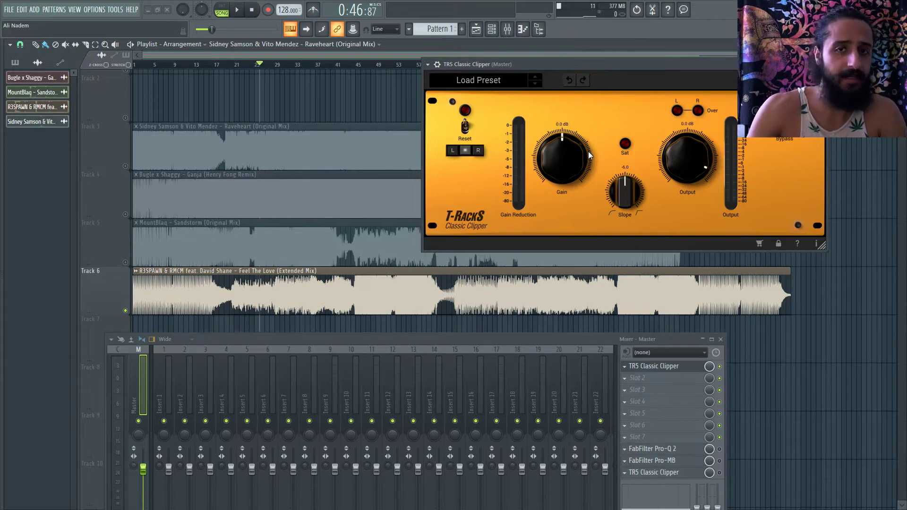
Replace the Classic Clipper in slot 1 with FabFilter Pro-L 2 and raise its gain to about +3.9 dB
click(625, 366)
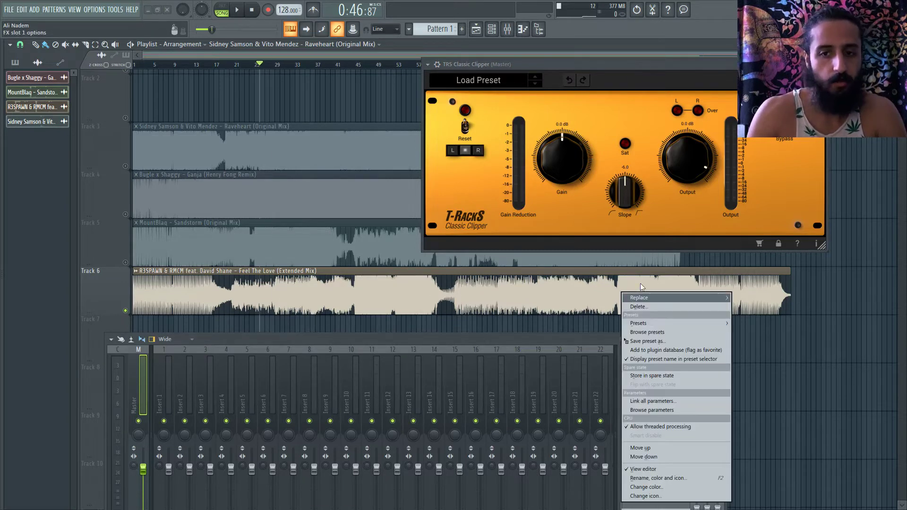
mouse_move(639, 298)
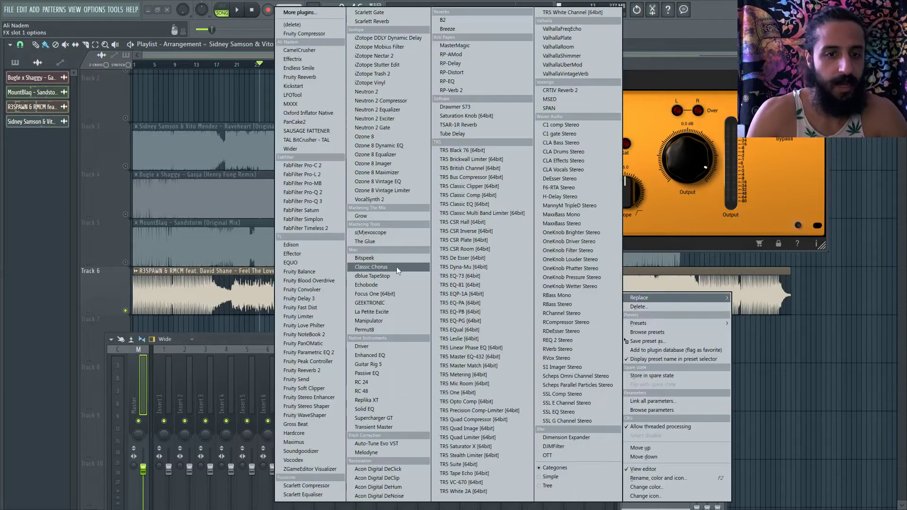
click(312, 174)
drag(457, 221, 457, 201)
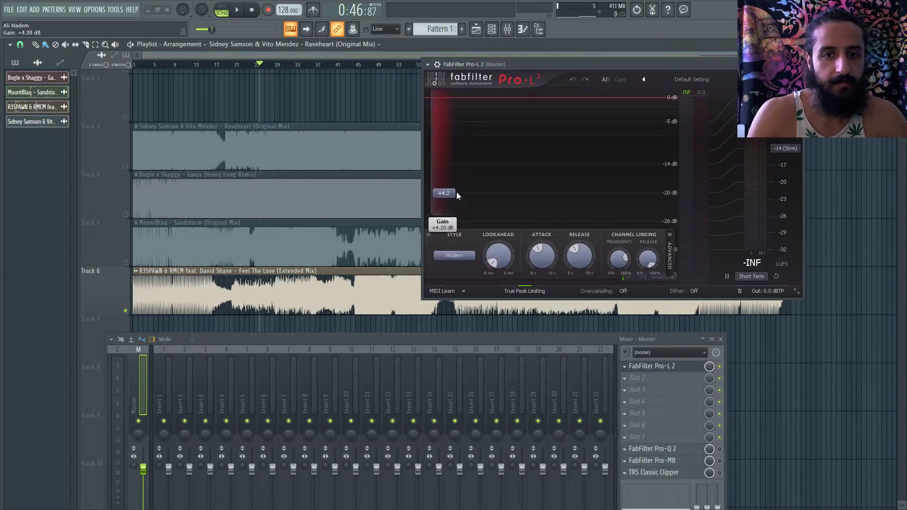
drag(458, 192, 458, 193)
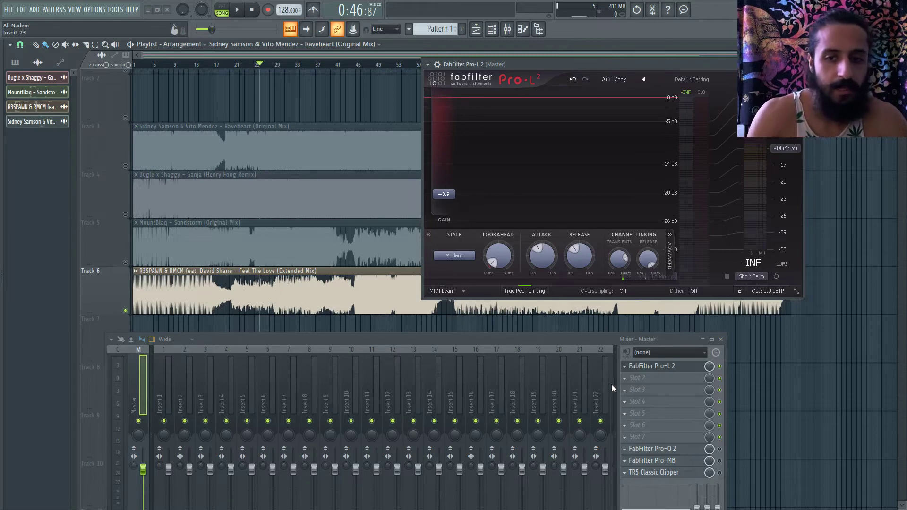
Replace Pro-L 2 in slot 1 with Ozone 8 Vintage Limiter and move its window fully into view
click(624, 366)
mouse_move(639, 298)
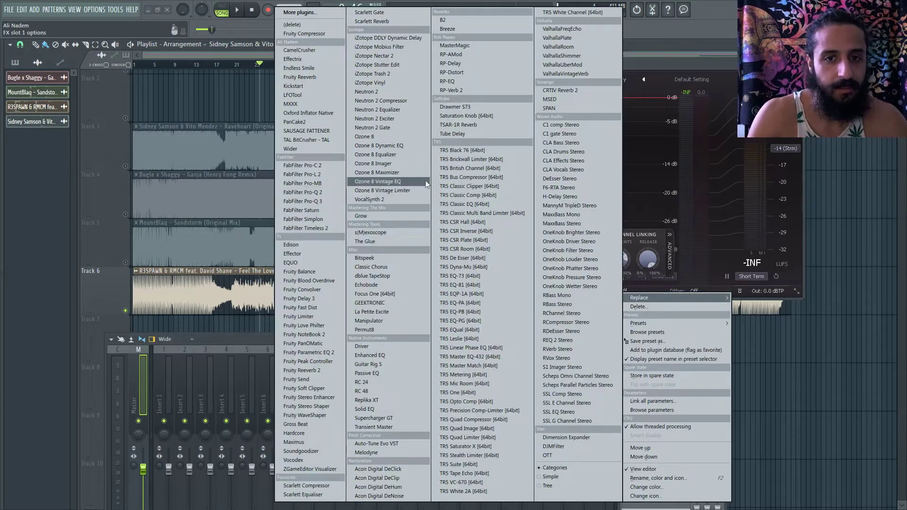
click(395, 190)
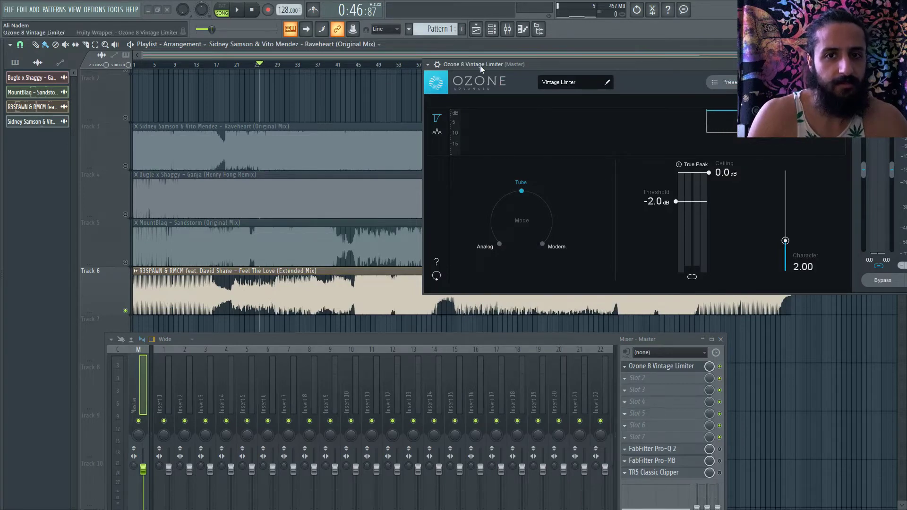
drag(480, 65, 336, 76)
Switch the Vintage Limiter to Analog mode, set its threshold to -1.0 dB, and close its window
click(357, 254)
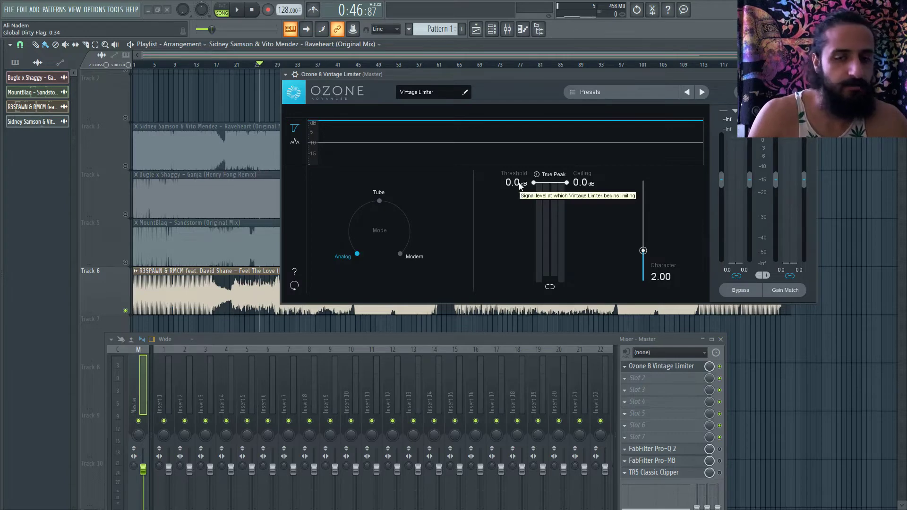
drag(514, 185, 508, 201)
double_click(509, 200)
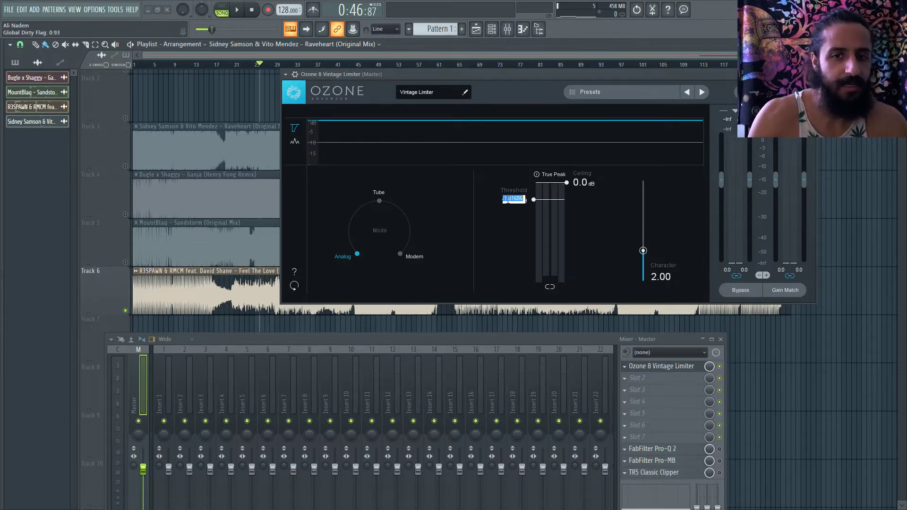
key(Return)
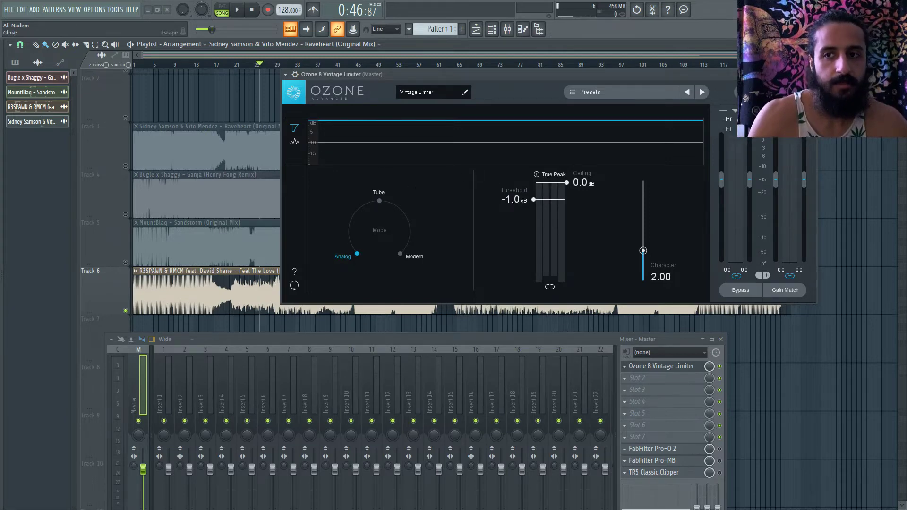
click(801, 75)
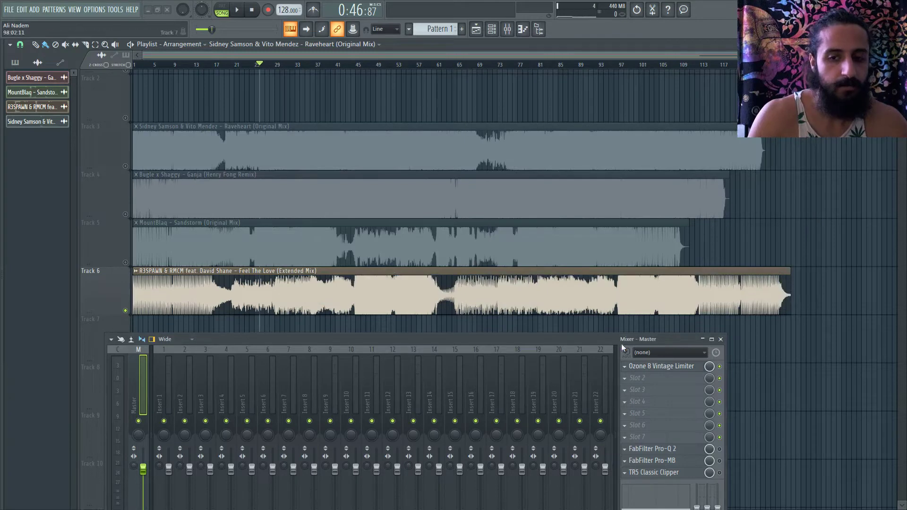
Remove Ozone 8 Vintage Limiter from the master's first effect slot
click(626, 366)
mouse_move(639, 297)
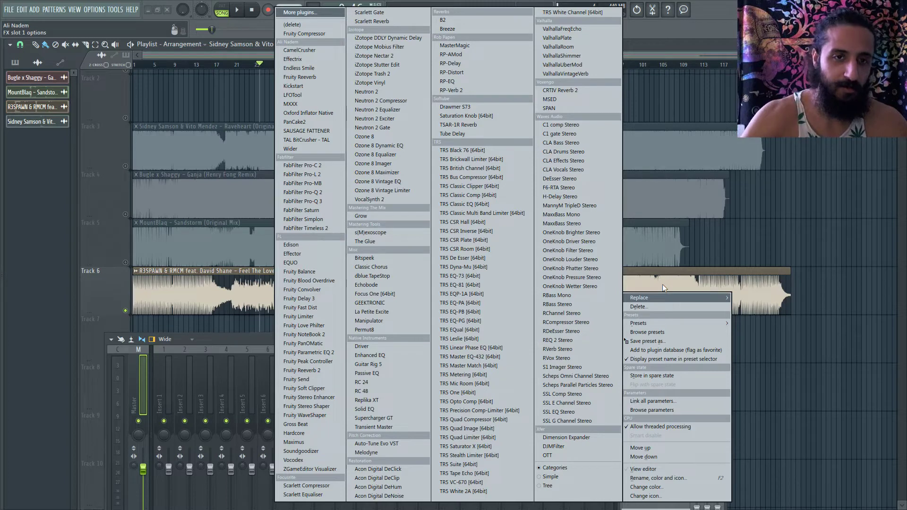
click(309, 24)
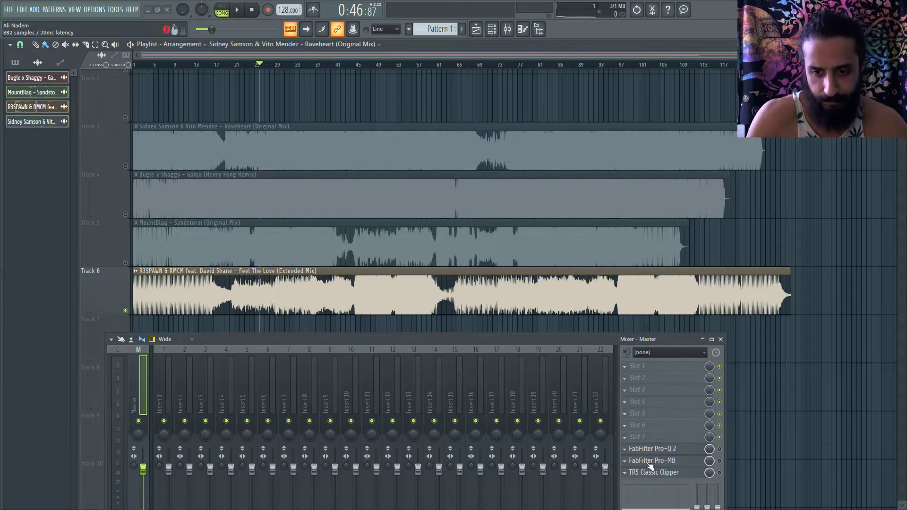
Move FabFilter Pro-MB up to the master's second slot, view its editor above the lowered mixer, and close it
drag(629, 464, 659, 383)
click(659, 383)
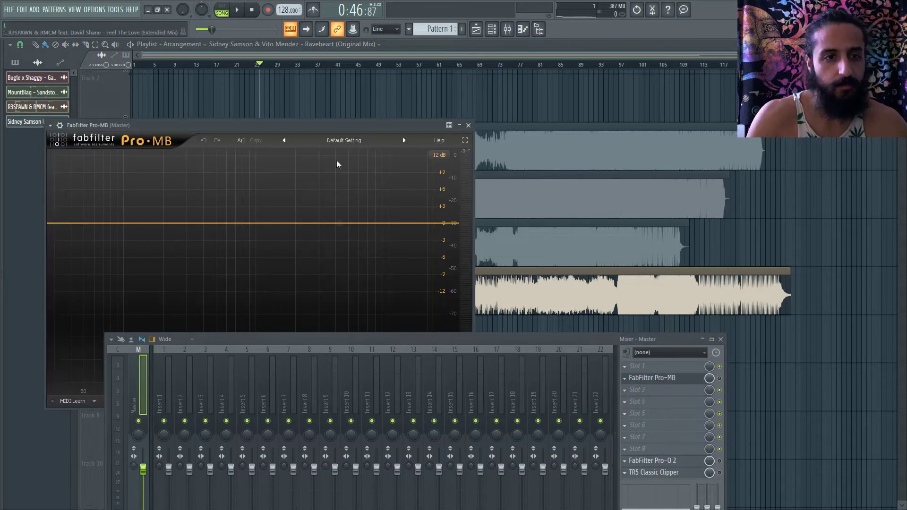
drag(310, 132, 395, 78)
drag(399, 336, 388, 364)
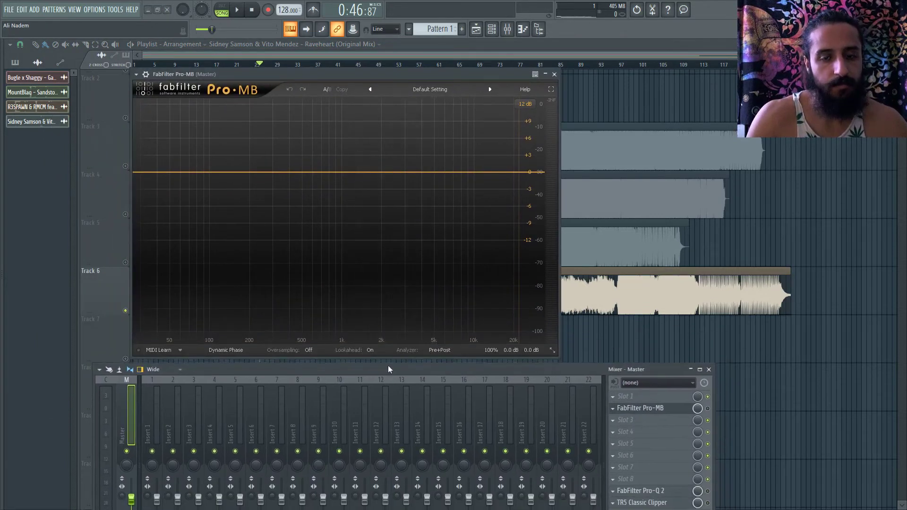
click(554, 74)
Load SPAN into the master's first effect slot, play the Track 6 song from about bar 45, and move the analyzer off the clips
click(356, 65)
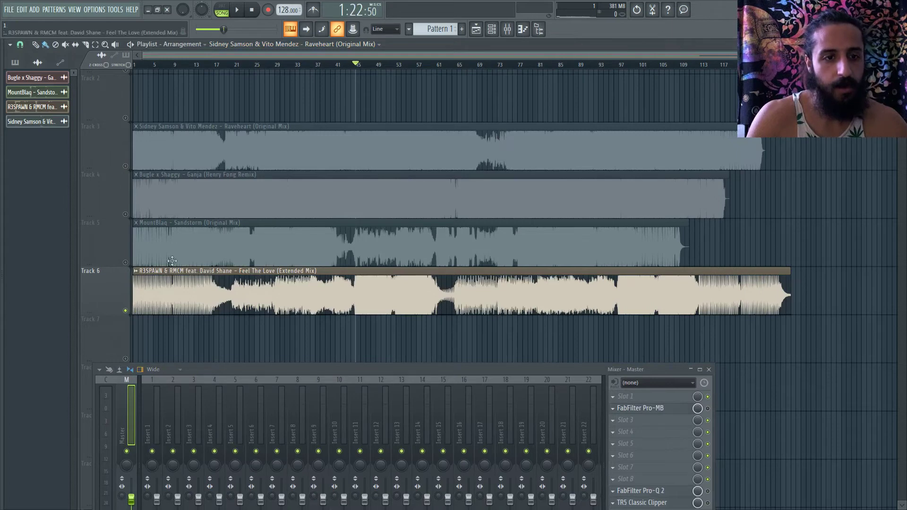
click(619, 397)
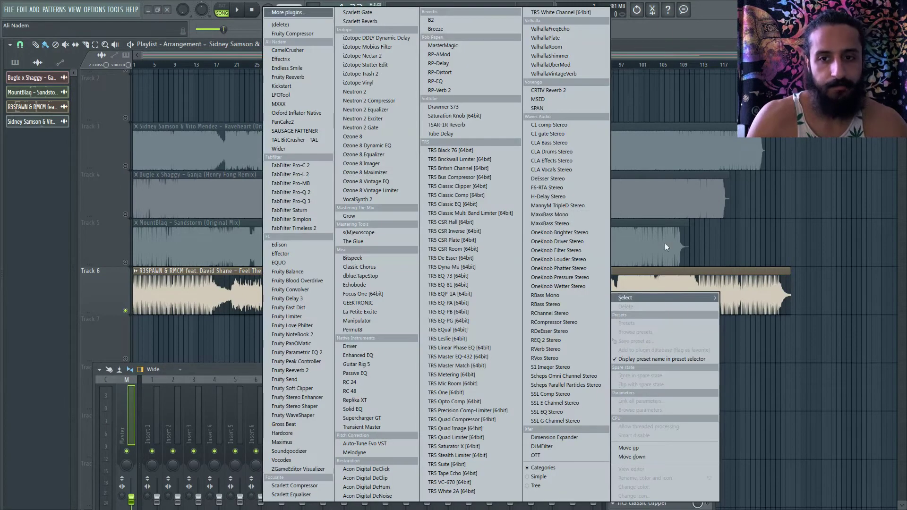
click(541, 108)
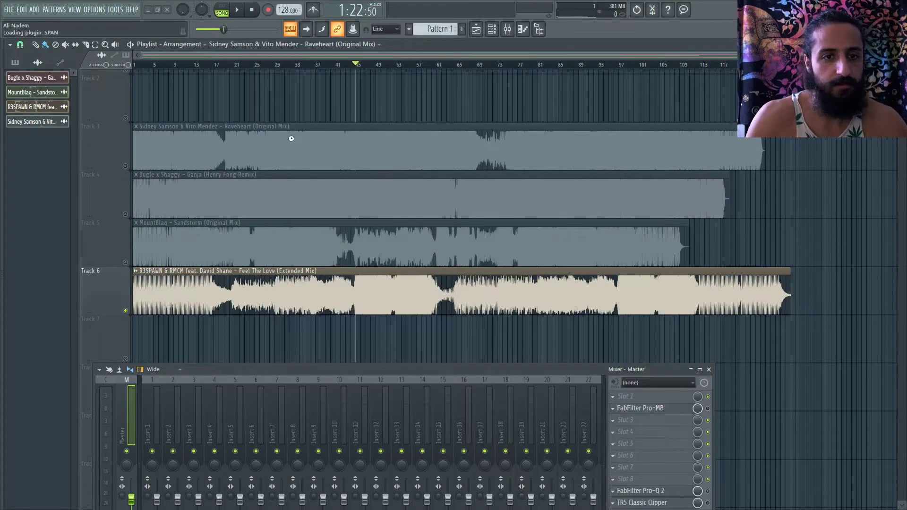
click(285, 74)
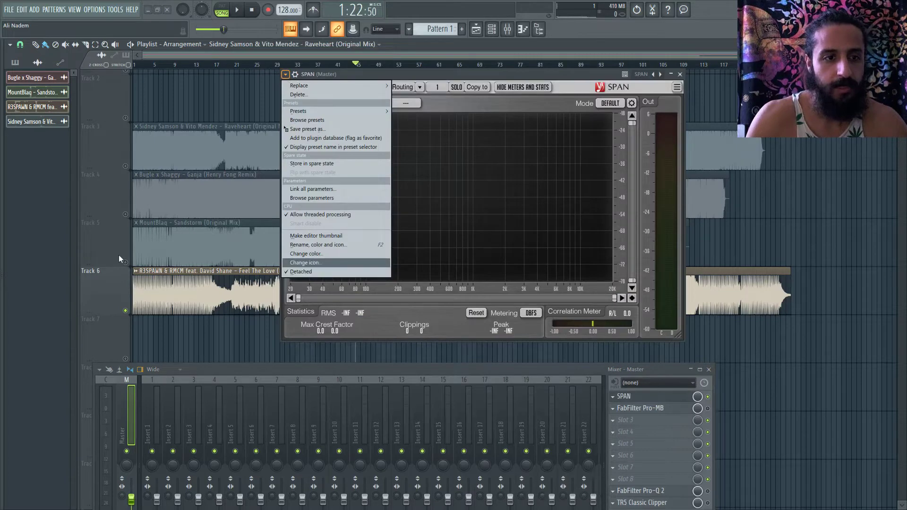
key(Escape)
key(space)
drag(409, 74, 542, 72)
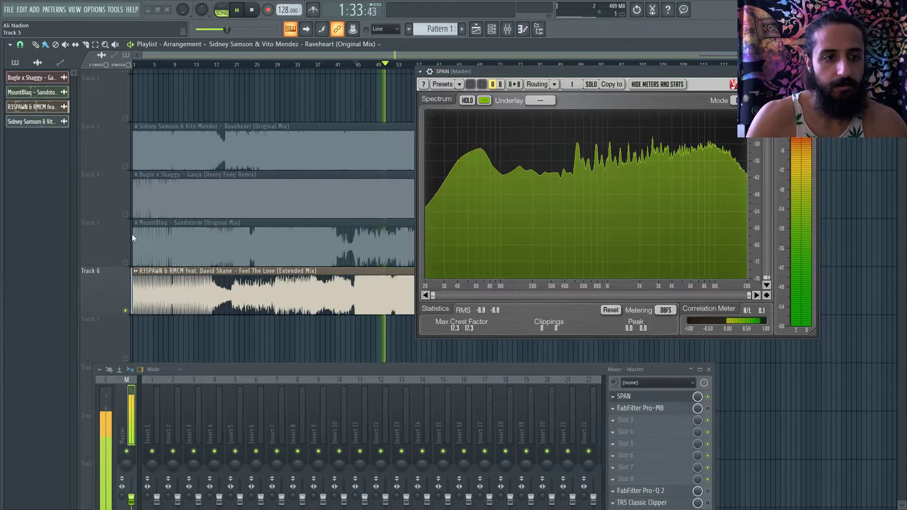
Unmute Track 5 and play it together with Track 6 from bar 25, watching the summed spectrum in SPAN
click(125, 262)
key(space)
click(257, 64)
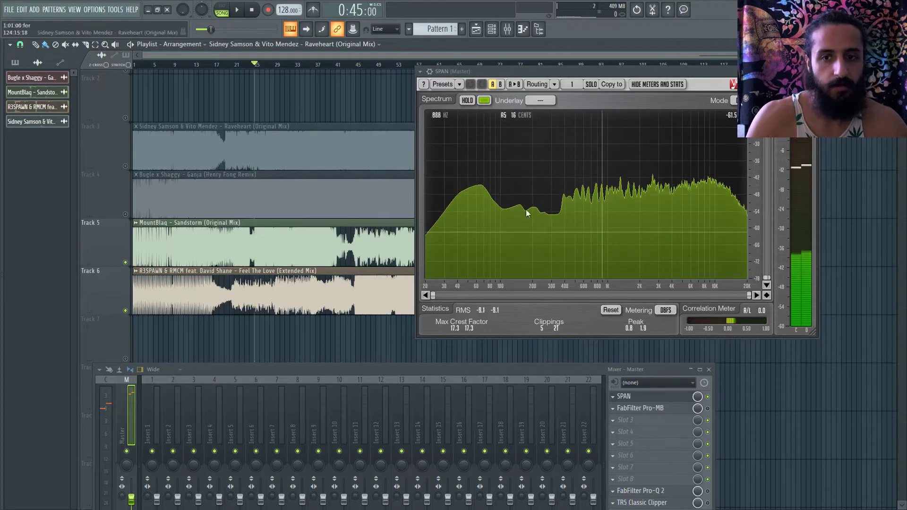
key(space)
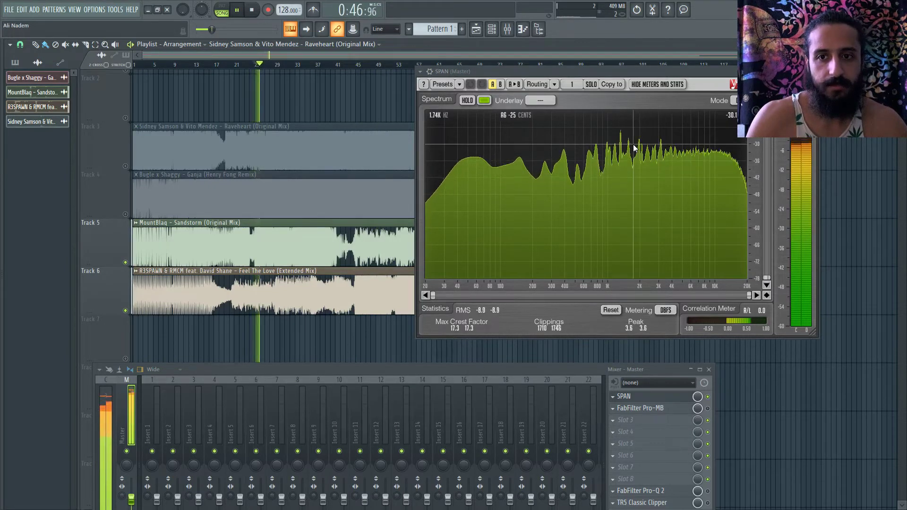
key(space)
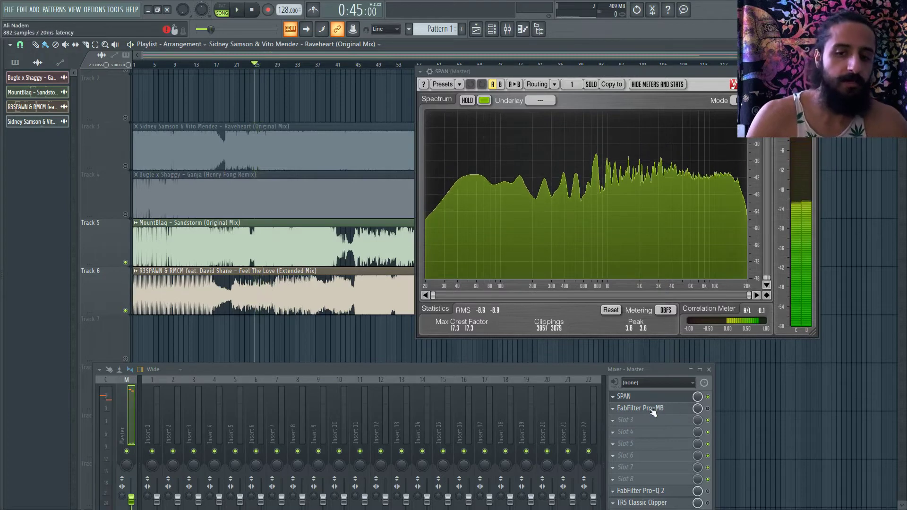
Open the FabFilter Pro-MB editor, close SPAN, and move the mixer slightly lower
click(642, 408)
click(624, 396)
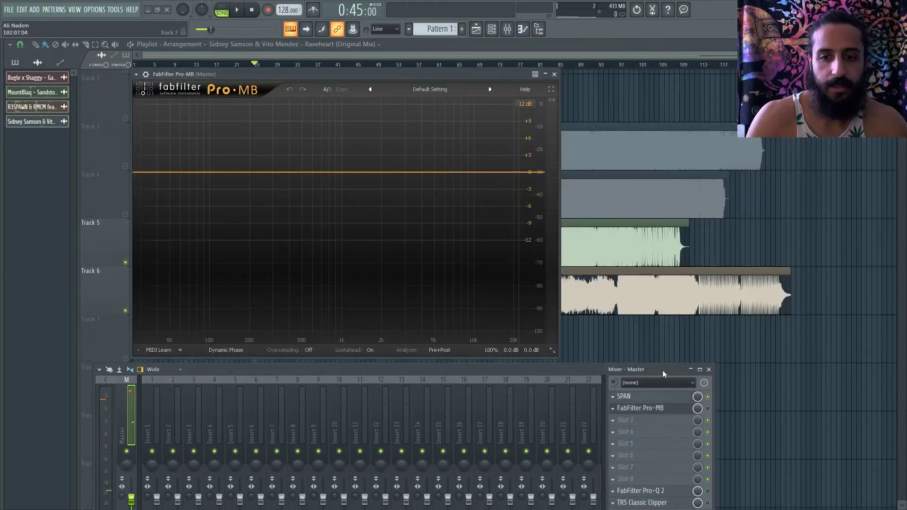
drag(598, 369, 590, 379)
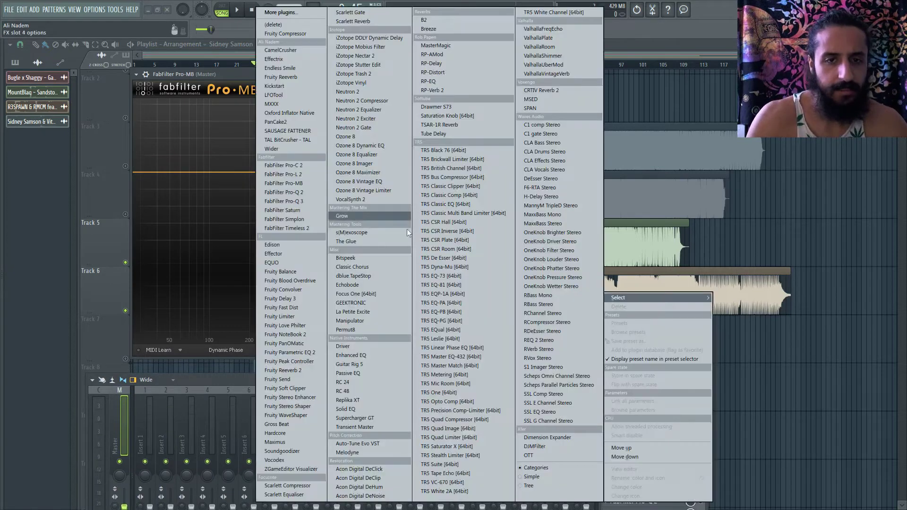
Add Fruity Parametric EQ 2 to the master's fourth slot, load its 20Hz + 18kHz cut preset, and close its window
click(606, 443)
click(289, 352)
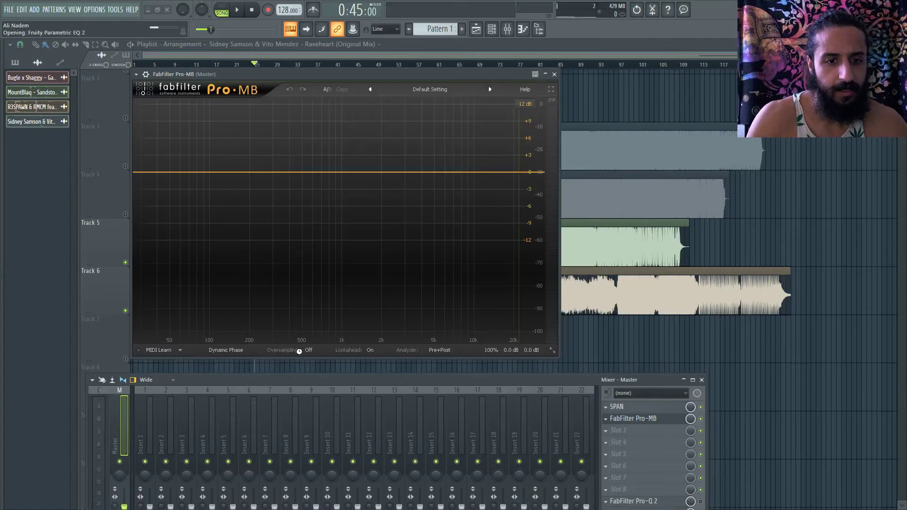
click(246, 66)
mouse_move(272, 100)
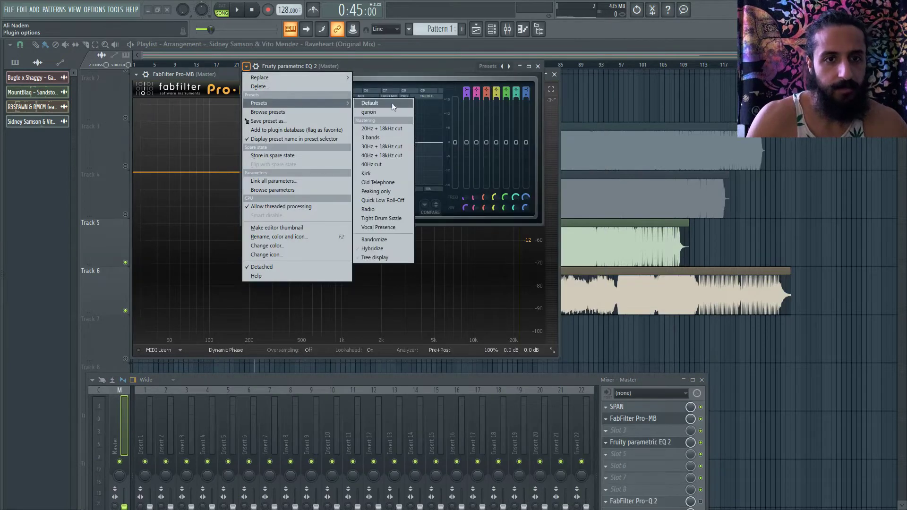
click(384, 127)
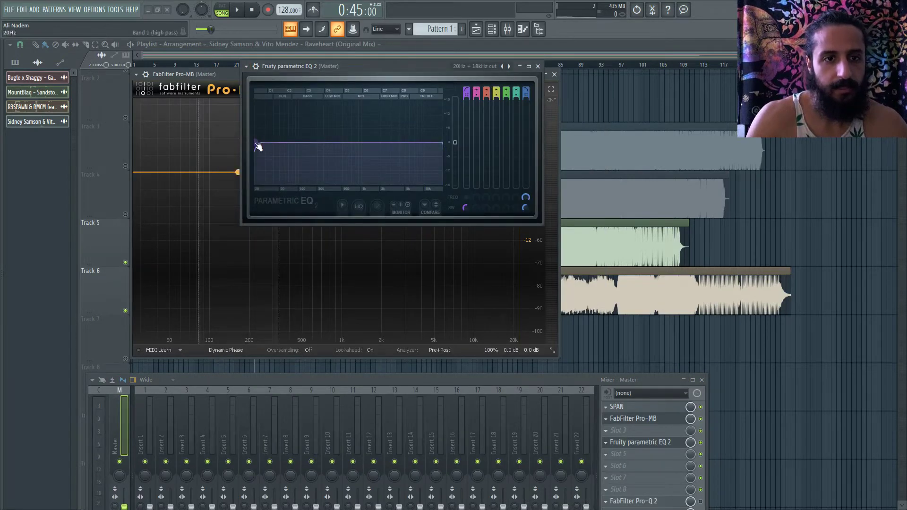
click(538, 66)
Raise the mixer to show all the effect slots and remove FabFilter Pro-Q 2 from the master's slot 9
drag(613, 380, 561, 289)
click(556, 412)
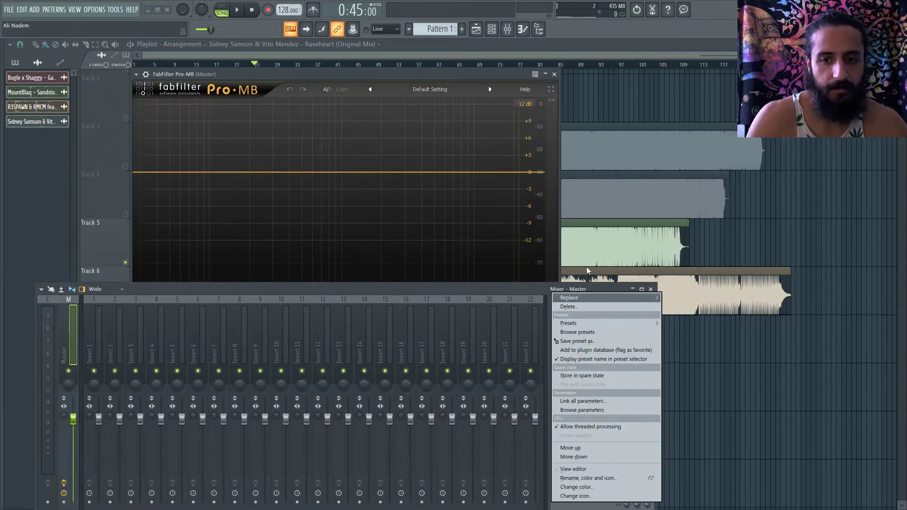
mouse_move(569, 298)
click(239, 28)
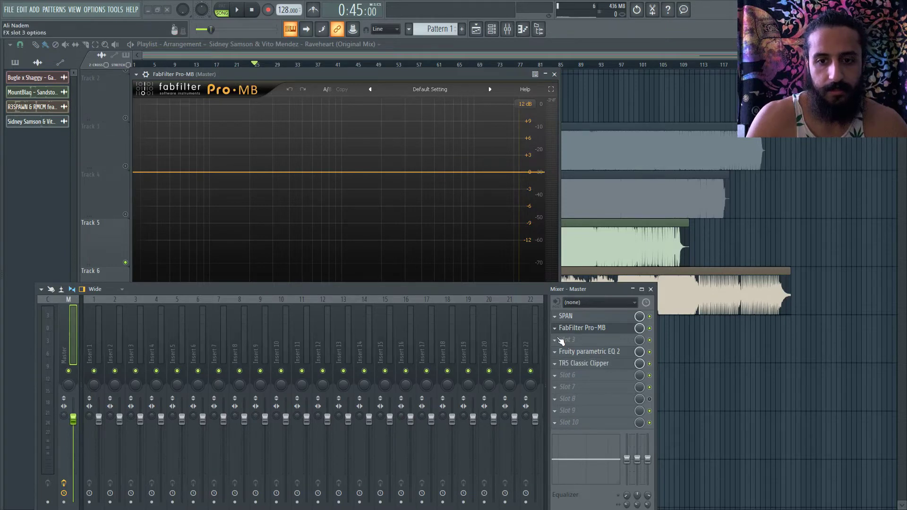
Reorder the master chain to Pro-MB, Parametric EQ 2 and Classic Clipper in slots 2 to 4 with SPAN in slot 10, and lower the mixer
scroll(563, 327, down, 1)
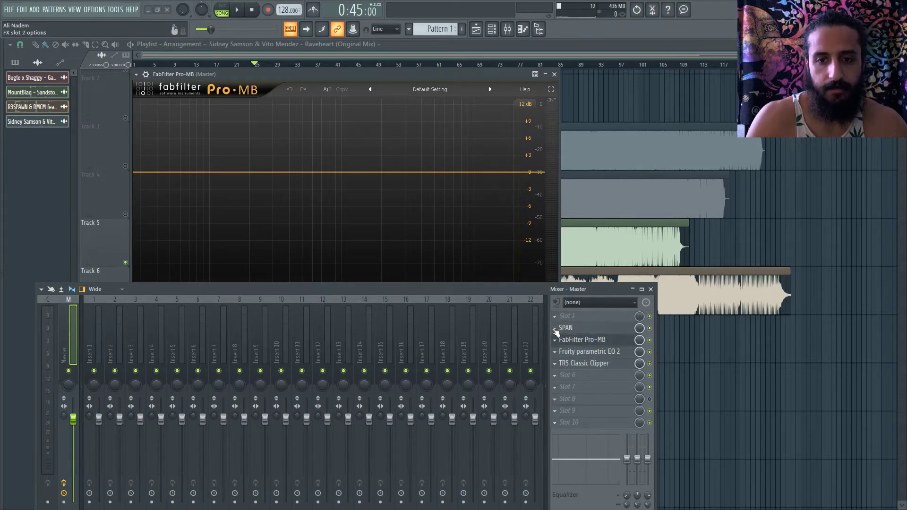
drag(556, 332, 557, 356)
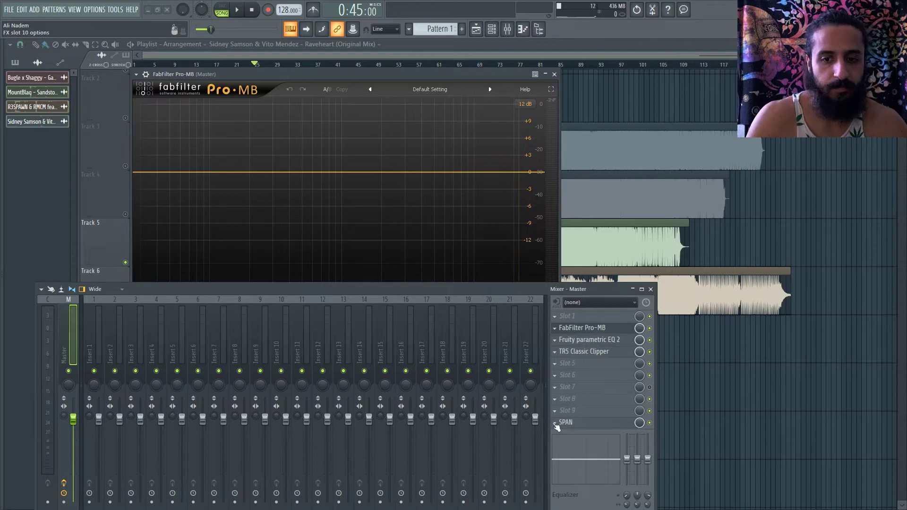
drag(531, 300, 560, 391)
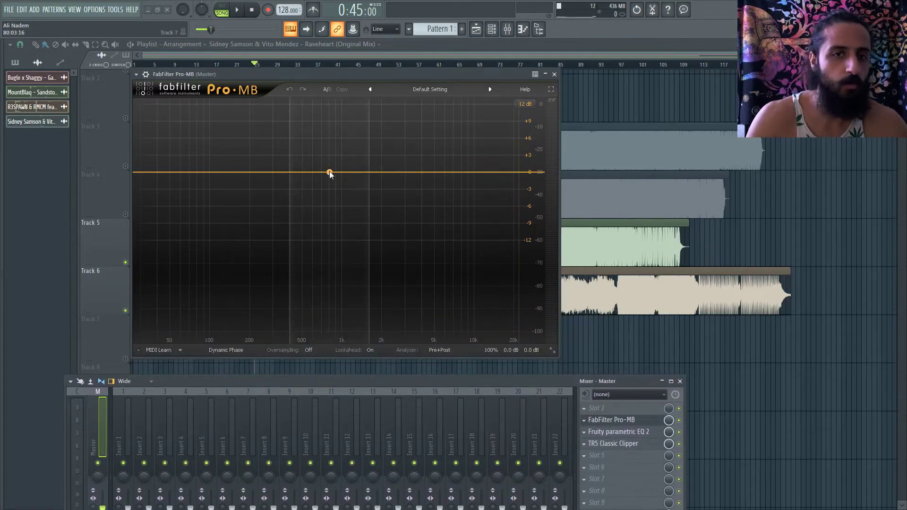
Preview Pro-MB's Mastering preset Basic 4-band punch and balance 01 bM with its mix at 50%, and reload Default Setting
click(431, 89)
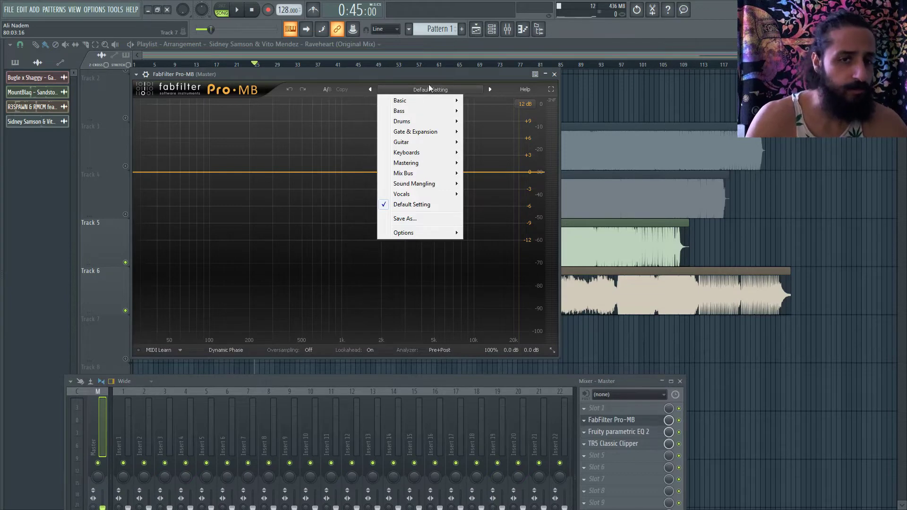
mouse_move(424, 165)
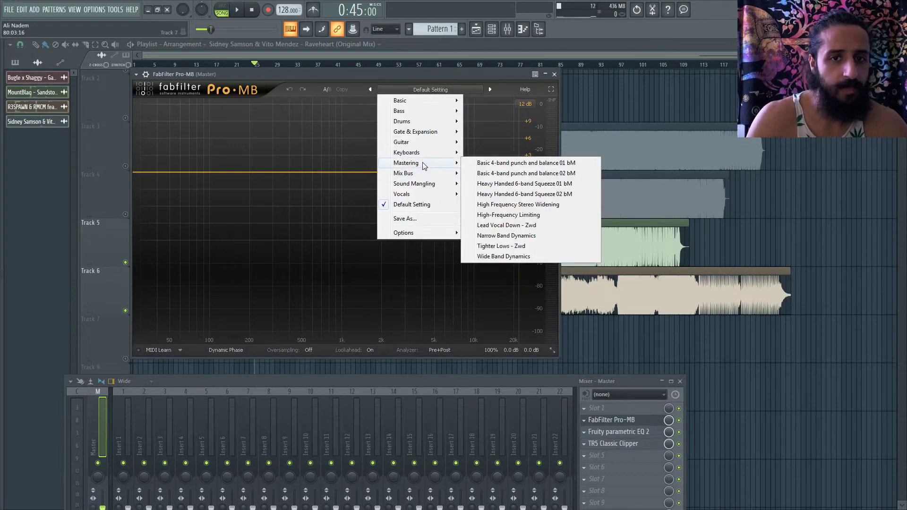
click(479, 164)
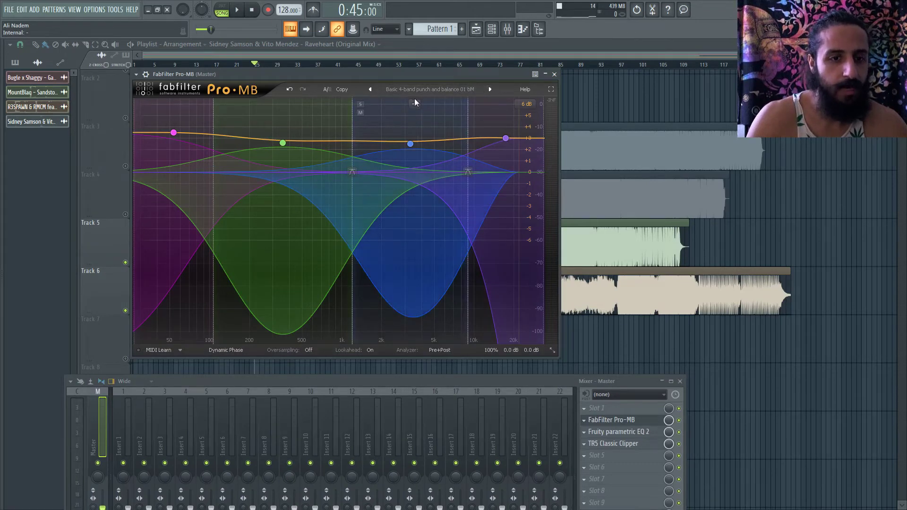
mouse_move(285, 141)
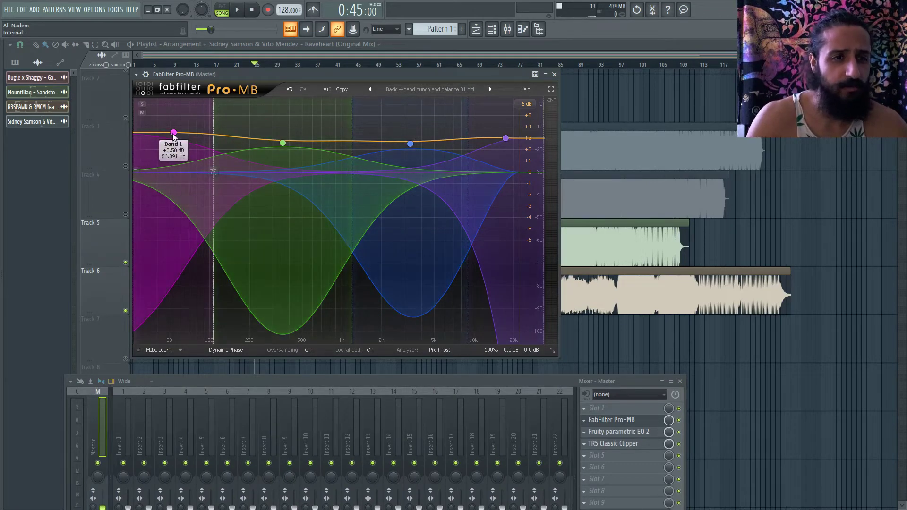
mouse_move(410, 144)
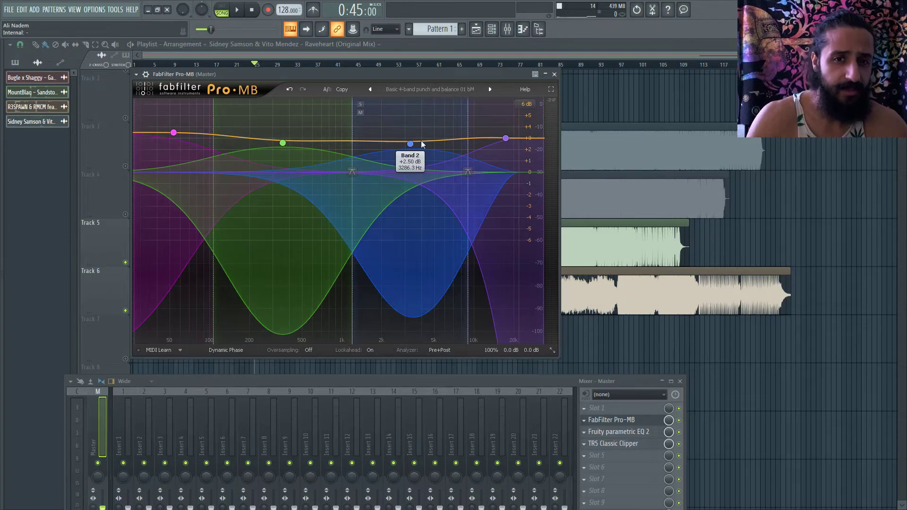
mouse_move(503, 145)
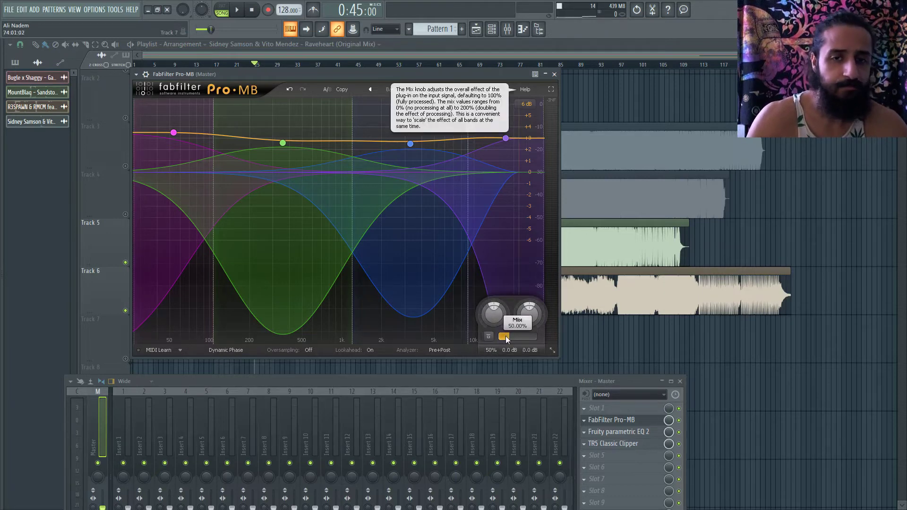
click(430, 89)
click(407, 205)
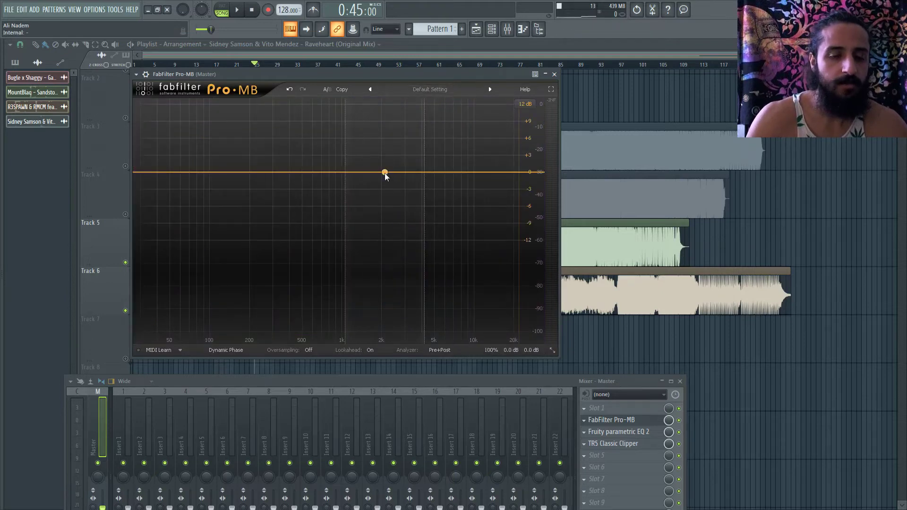
Create a high band in Pro-MB reaching the top of the spectrum, with its low crossover at about 2.5 kHz
click(411, 158)
drag(446, 152, 538, 152)
drag(373, 154, 391, 154)
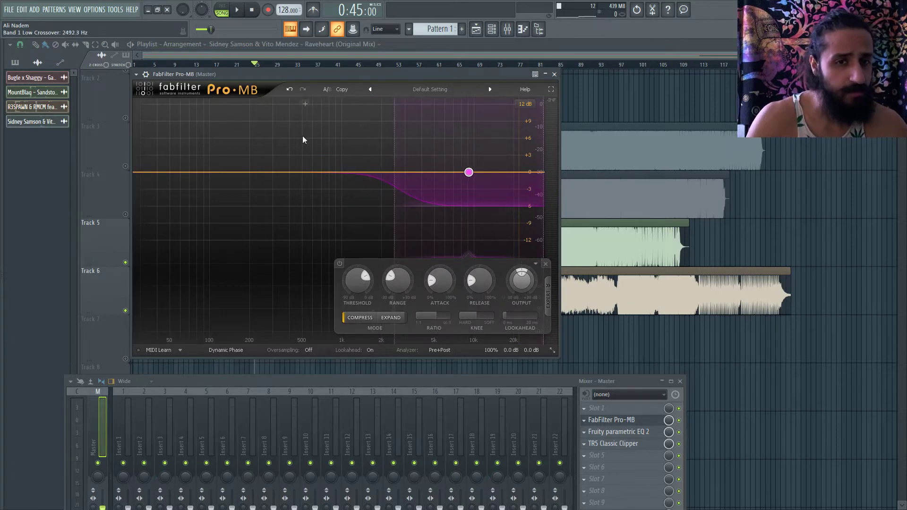
Add a mid band adjoining the high band and a low band reaching the bottom of the spectrum, crossing over just above 200 Hz
click(269, 113)
drag(310, 122, 392, 125)
mouse_move(231, 132)
mouse_down()
mouse_move(274, 131)
mouse_move(233, 126)
mouse_move(245, 125)
mouse_up()
click(201, 113)
drag(158, 125, 134, 125)
Set the thresholds of Pro-MB's high and mid bands to -6 dB and adjust the low band's threshold
click(469, 172)
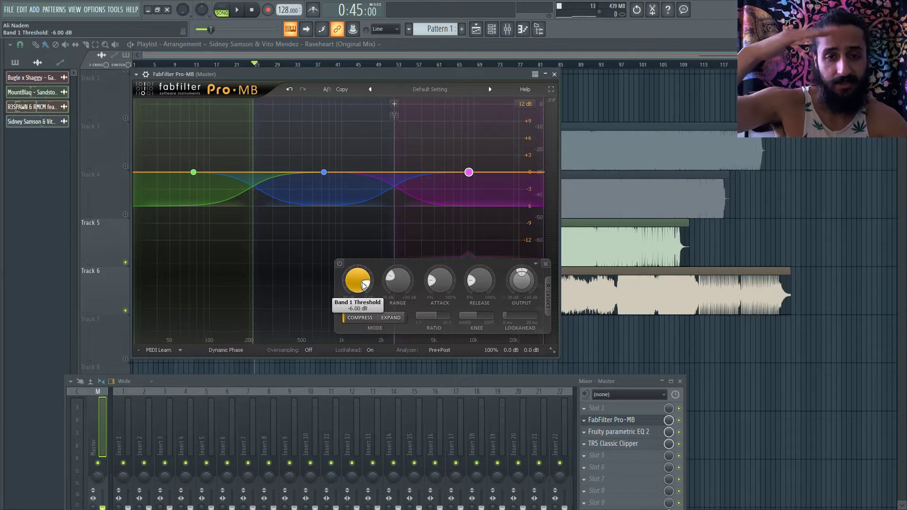
mouse_move(363, 285)
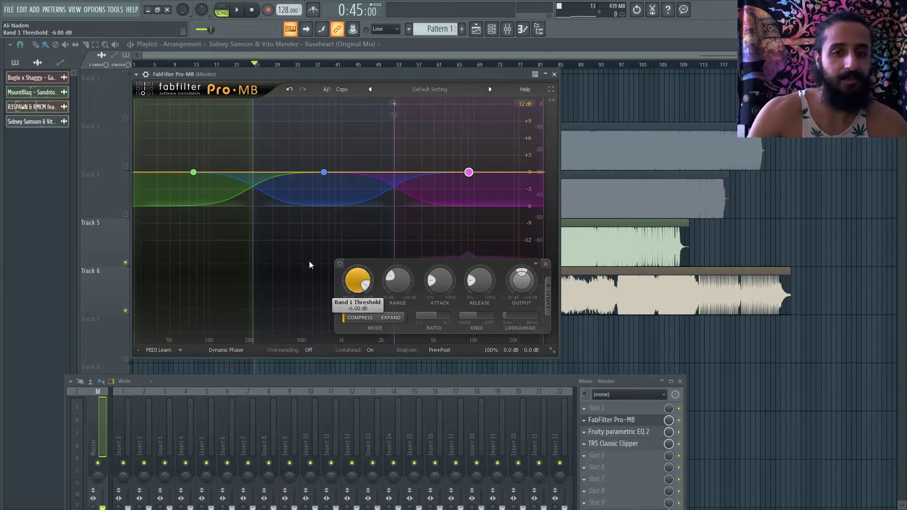
click(324, 172)
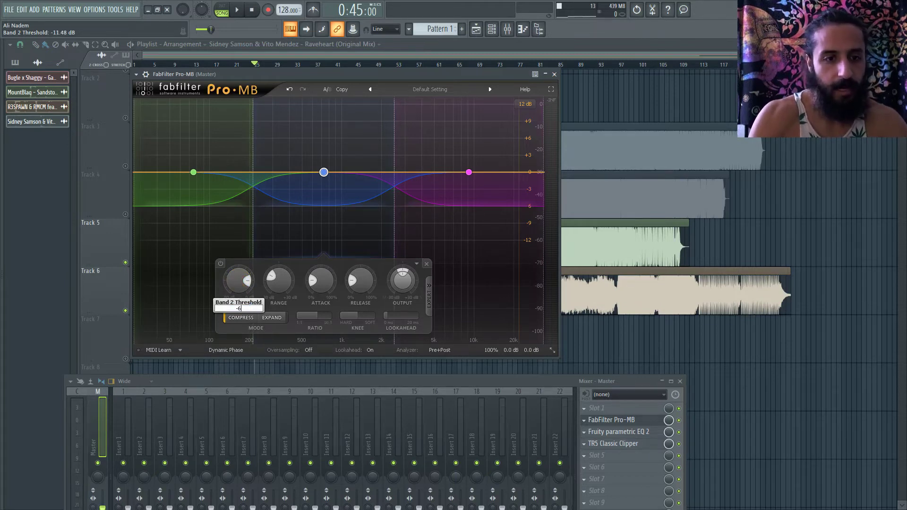
click(193, 172)
drag(172, 256, 175, 233)
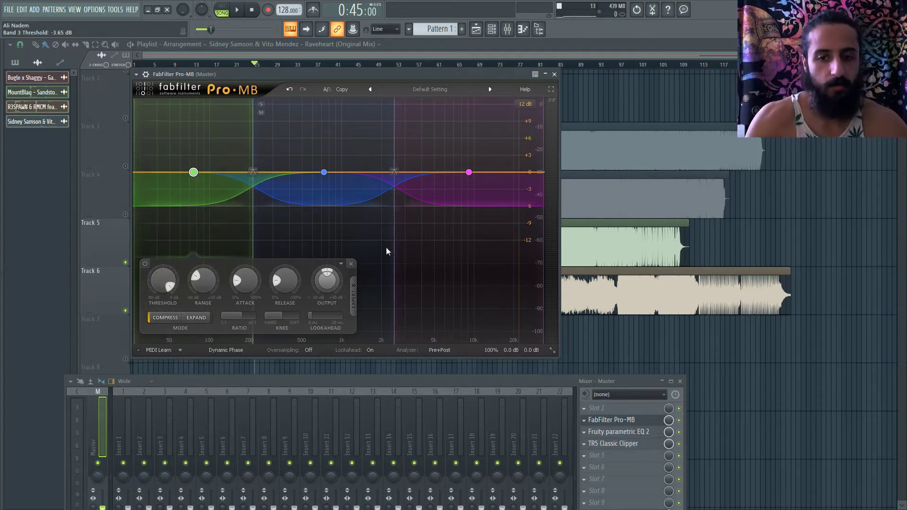
Mute Track 5, reopen Pro-MB, play the Track 6 song from bar 25, and select the mid band
click(613, 238)
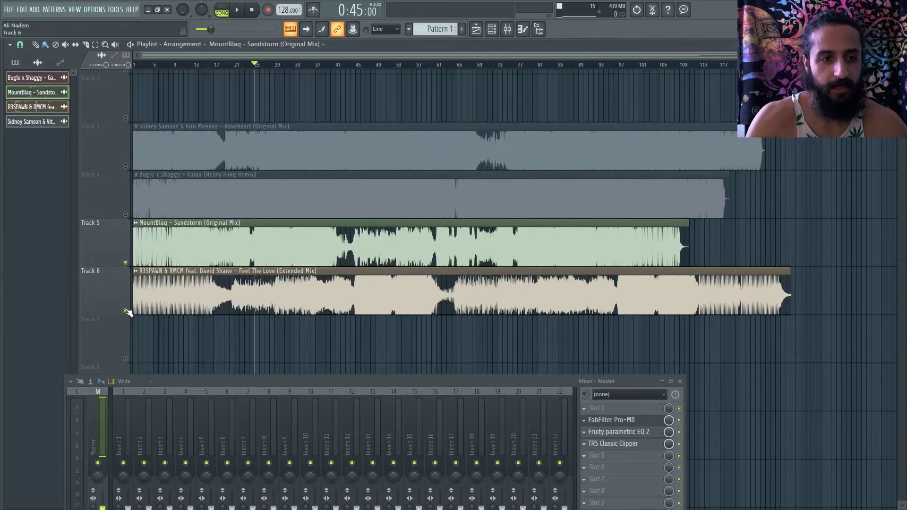
click(126, 263)
click(615, 420)
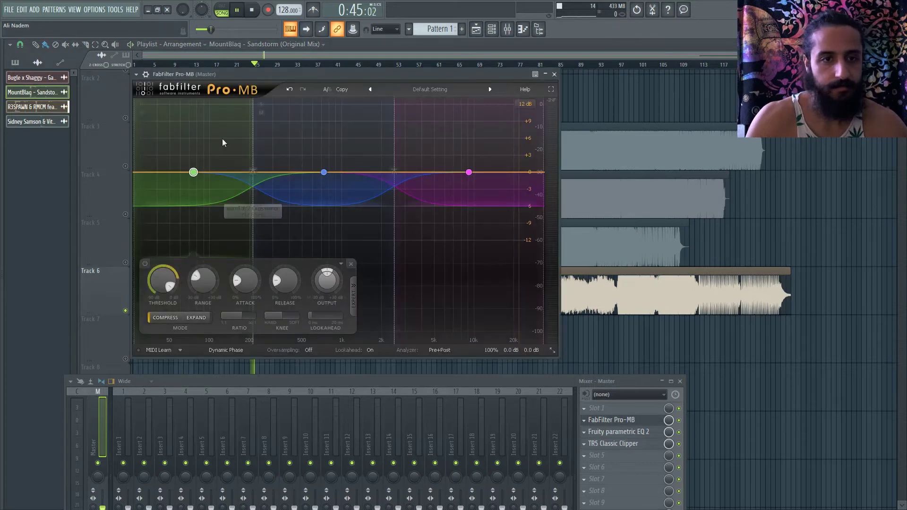
key(space)
click(323, 172)
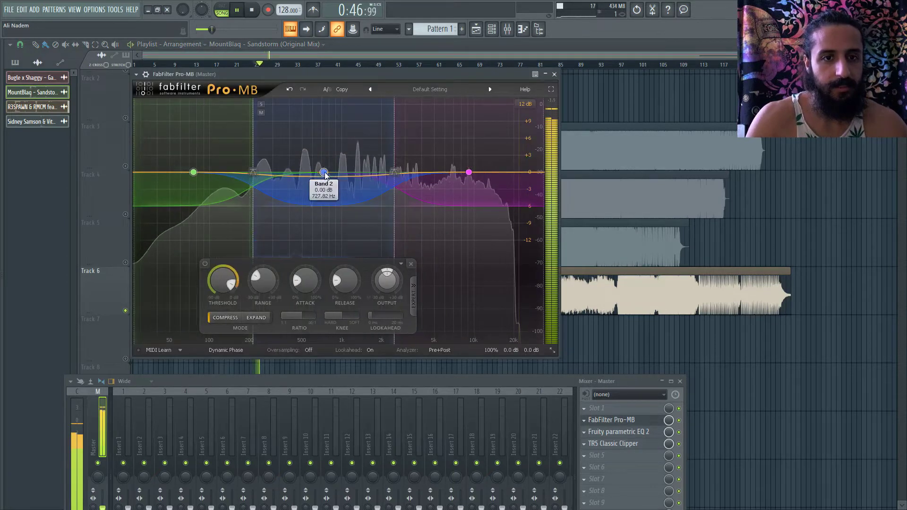
Lower the levels-adjustment volume of the Track 6 audio clip to 82% (-4.2 dB) and close its channel settings
double_click(656, 282)
click(102, 167)
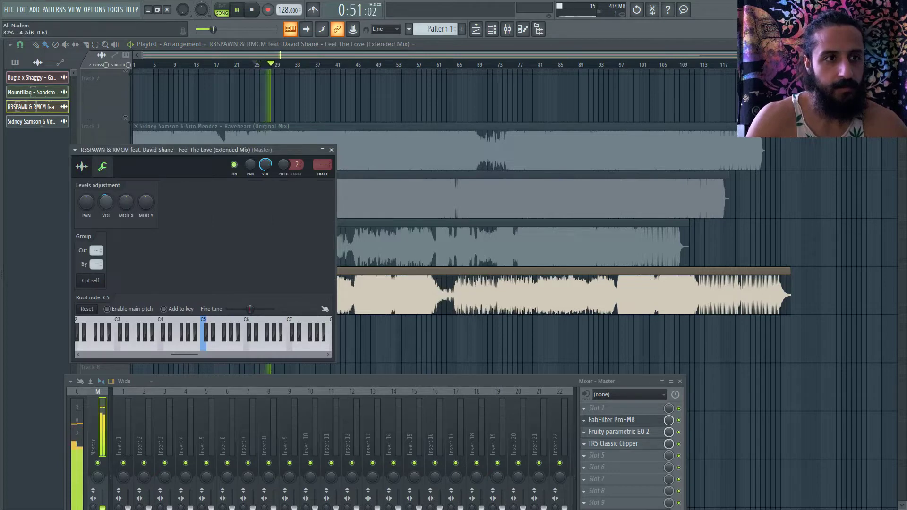
click(322, 150)
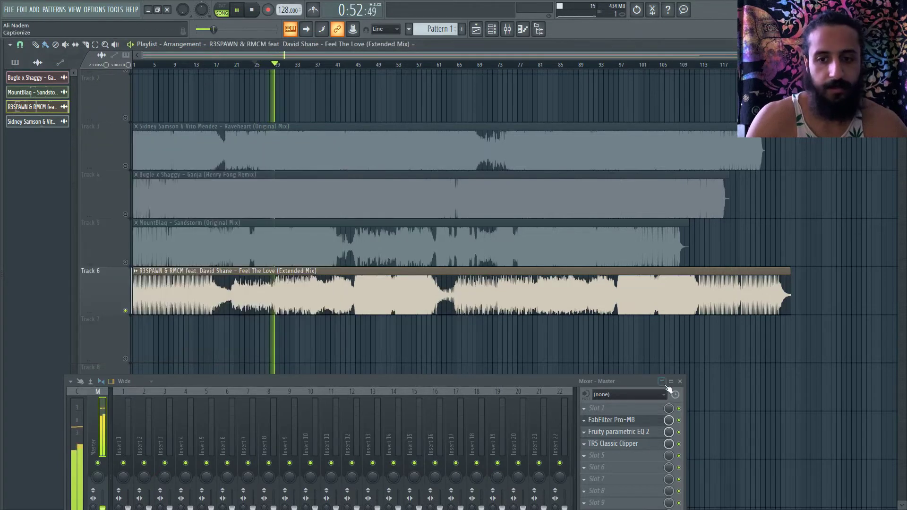
Set the Pro-MB mid band's threshold to -2.23 dB and raise the mid/high crossover to about 4051 Hz
click(633, 420)
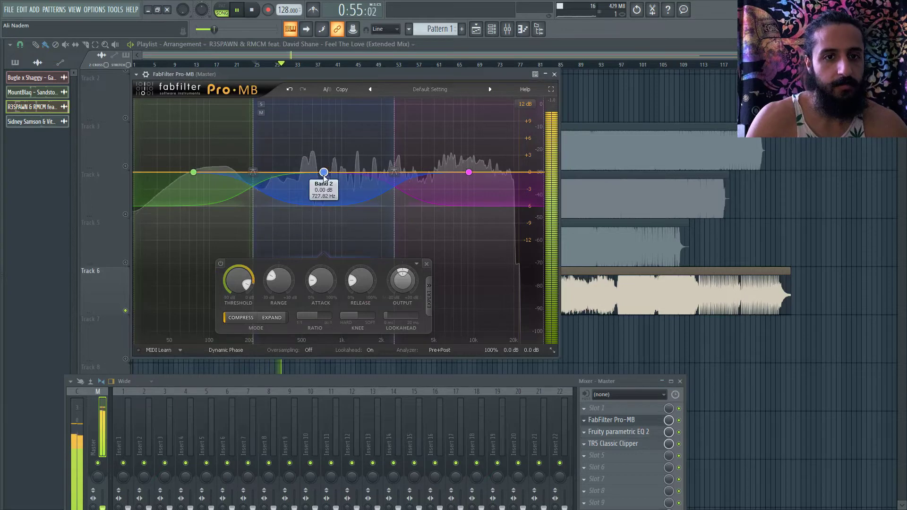
drag(242, 282, 241, 271)
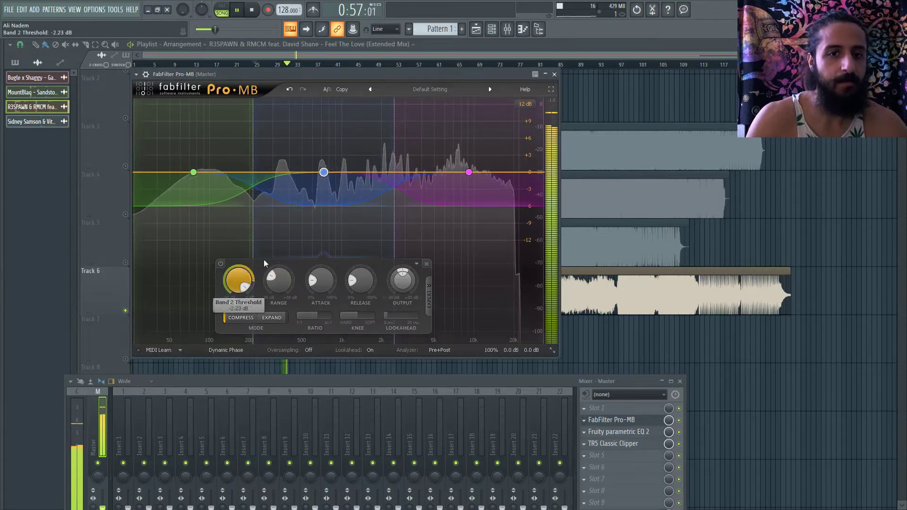
click(411, 245)
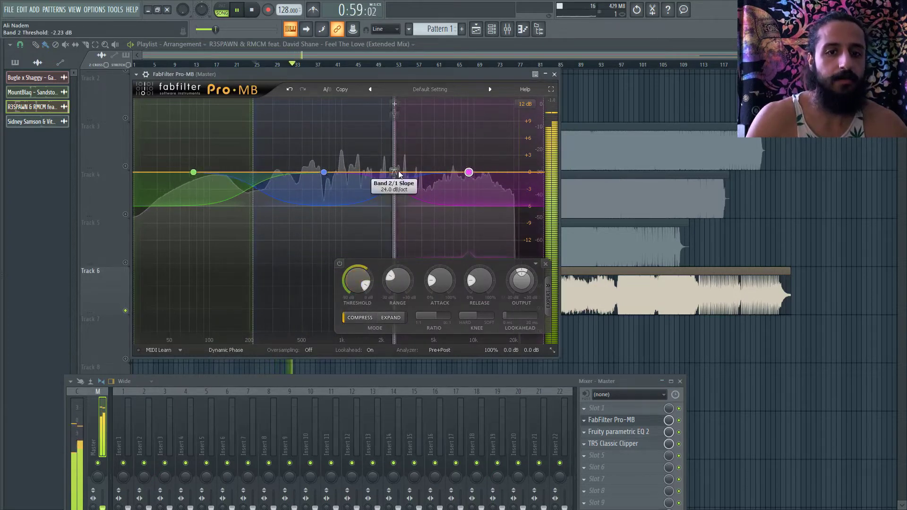
drag(395, 163, 421, 160)
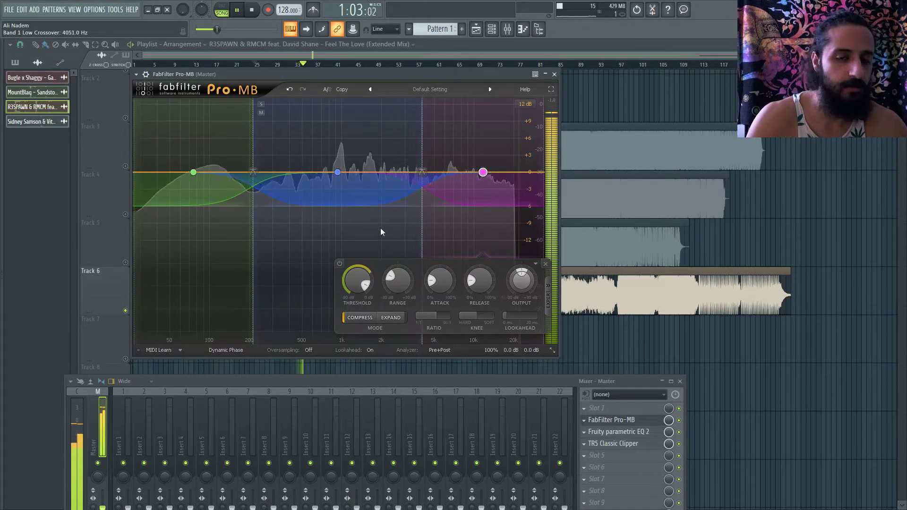
Set the Pro-MB high band's threshold to -10.65 dB and raise its level to +2.58 dB
drag(357, 280, 363, 300)
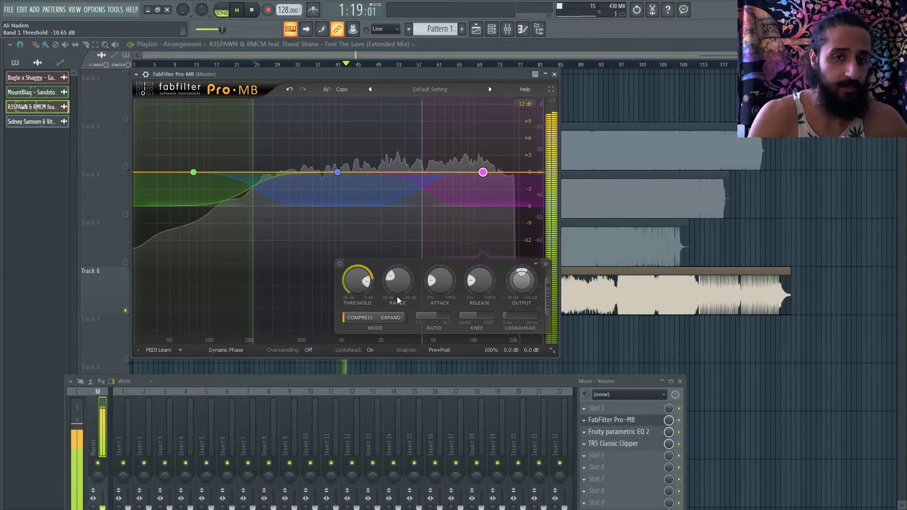
mouse_move(395, 286)
mouse_move(482, 173)
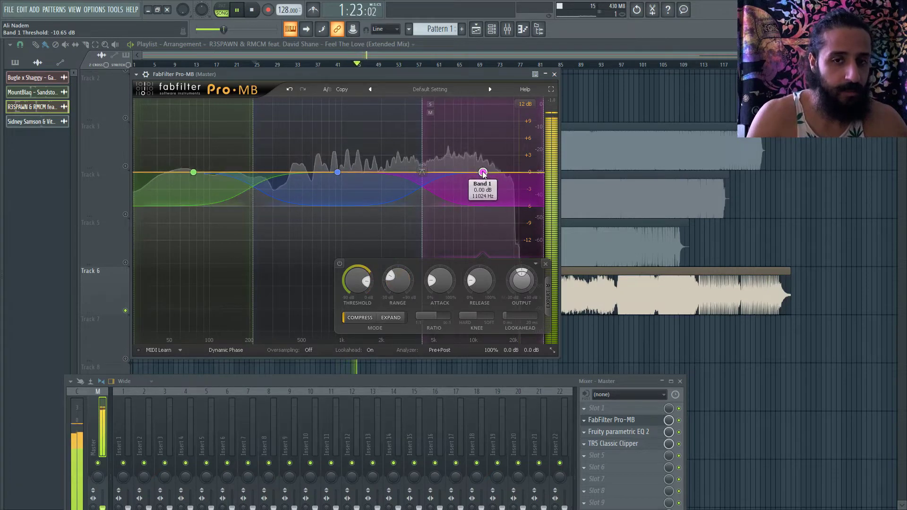
drag(483, 173, 482, 159)
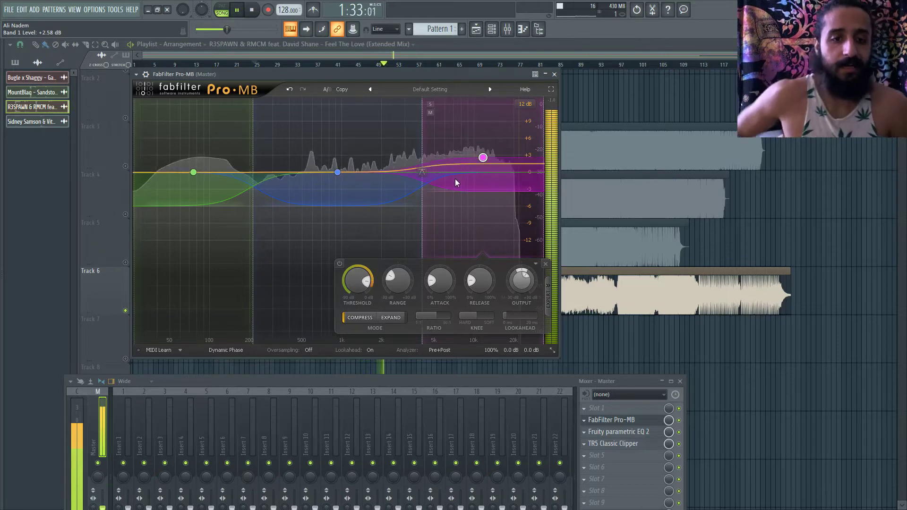
Switch Pro-MB's processing mode to Linear Phase, try 2x oversampling and set it back to Off, and check the lookahead description
click(225, 351)
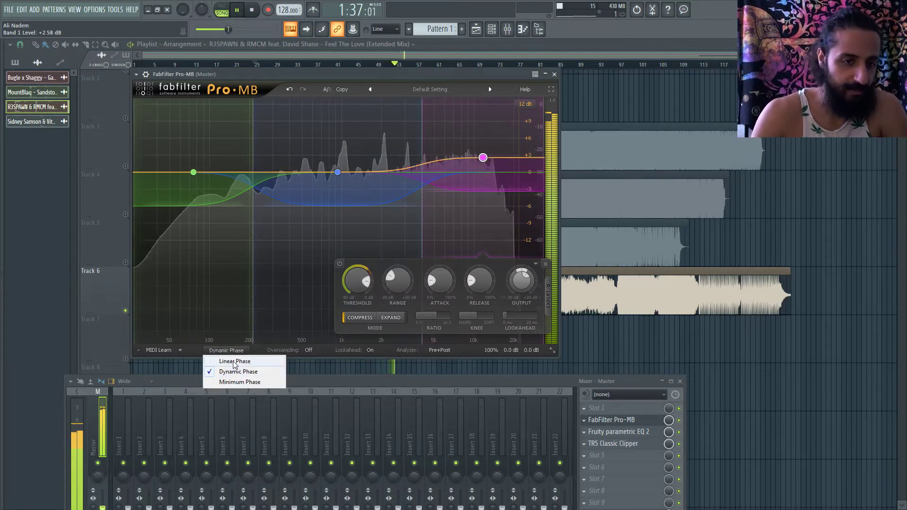
click(231, 361)
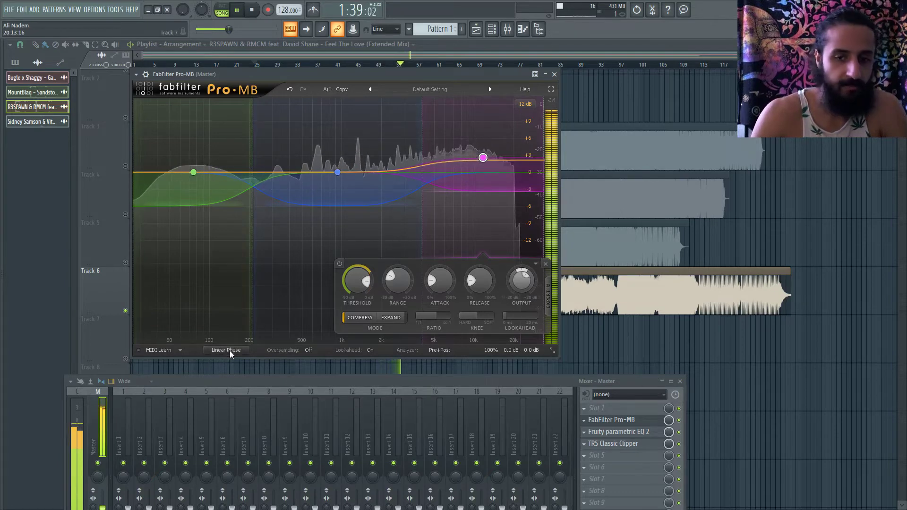
click(308, 350)
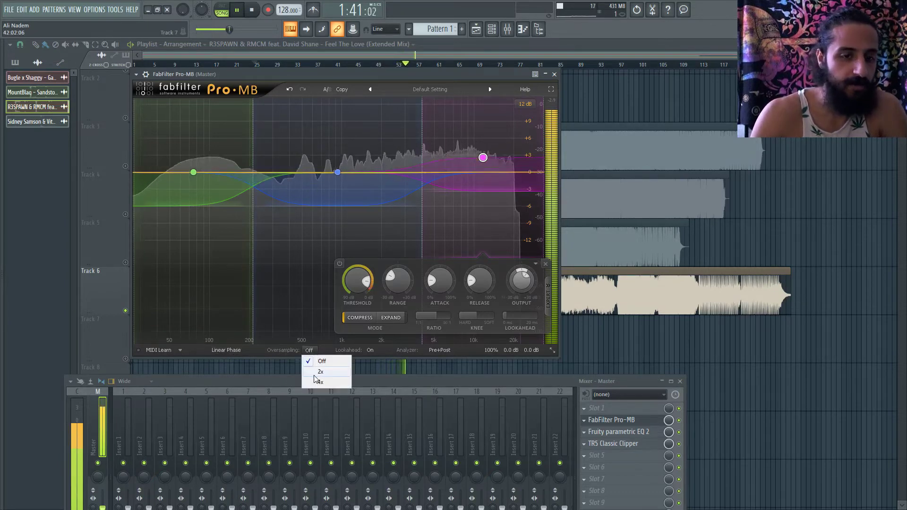
click(308, 350)
click(308, 350)
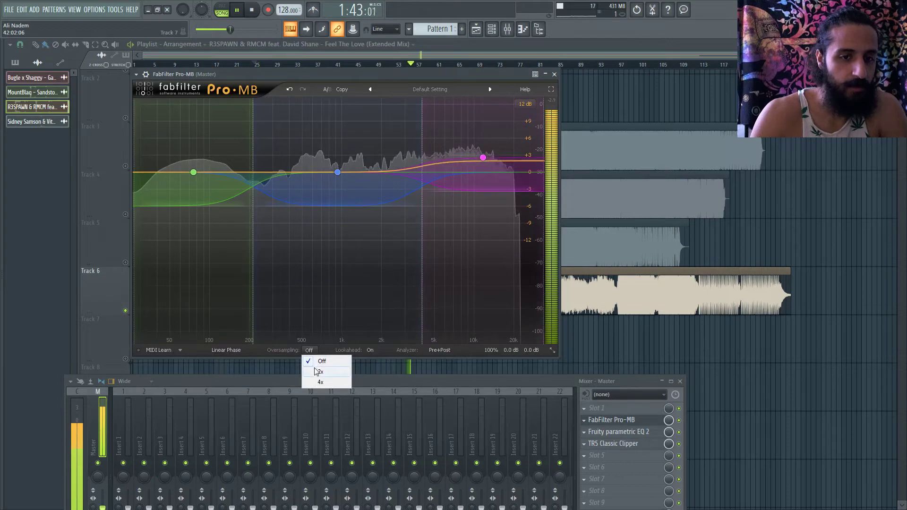
click(317, 371)
click(308, 350)
click(315, 361)
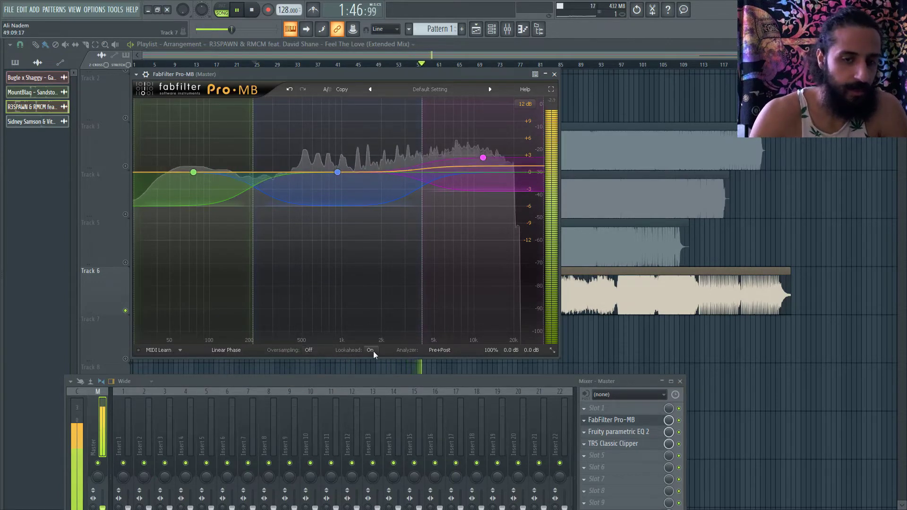
mouse_move(374, 351)
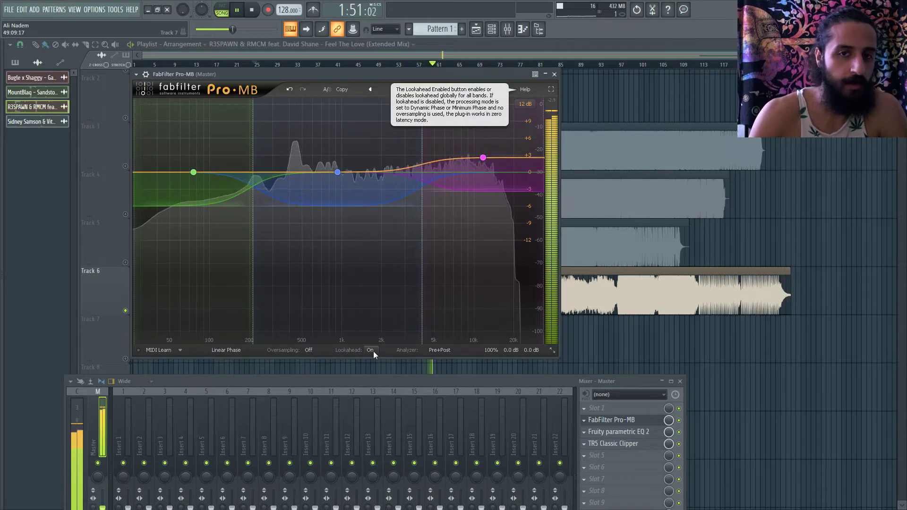
Replace FabFilter Pro-MB with Drawmer S73 in the master's second slot and reposition the plugin window
click(584, 420)
mouse_move(598, 297)
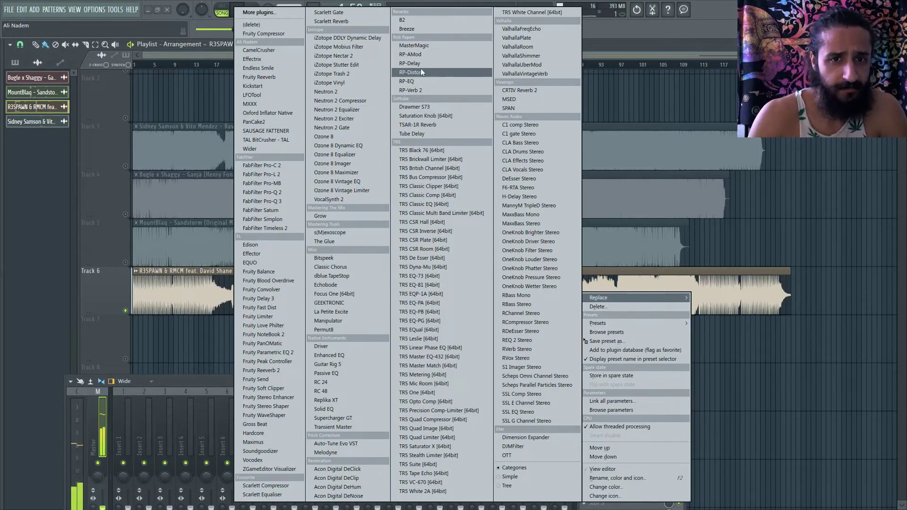
click(423, 106)
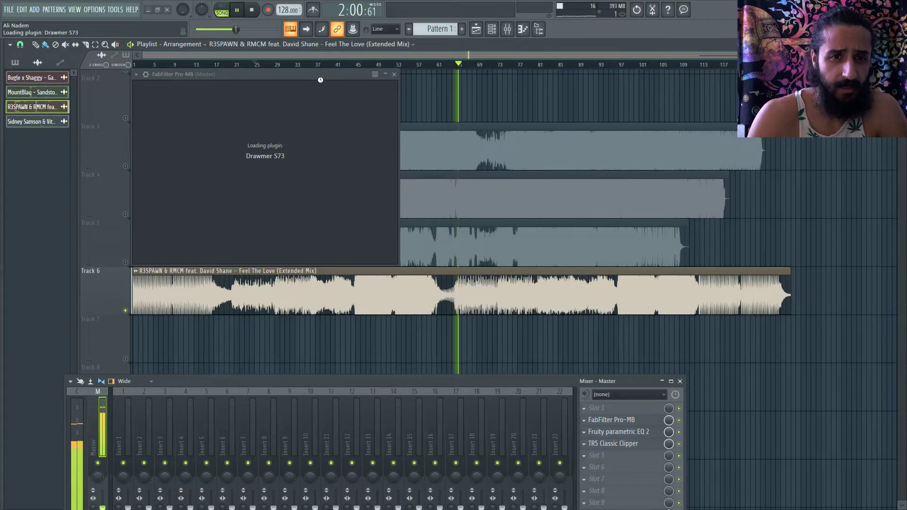
drag(241, 72, 356, 67)
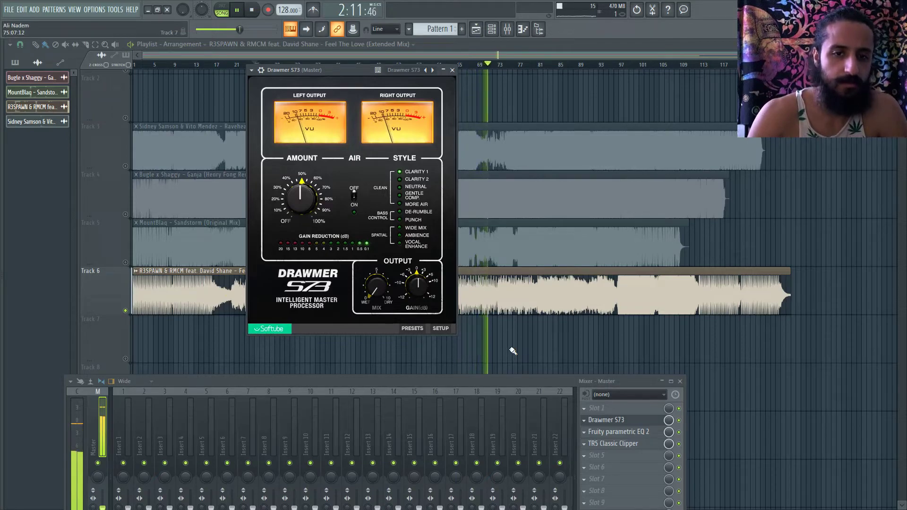
Set the Drawmer S73's style to Neutral and try its mix at 5.0 before returning it to fully wet
drag(375, 286, 392, 245)
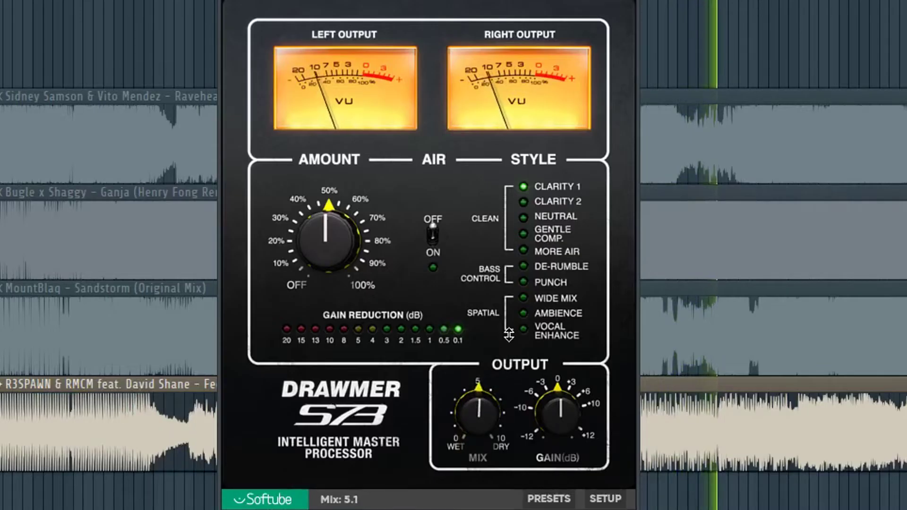
drag(509, 334, 509, 336)
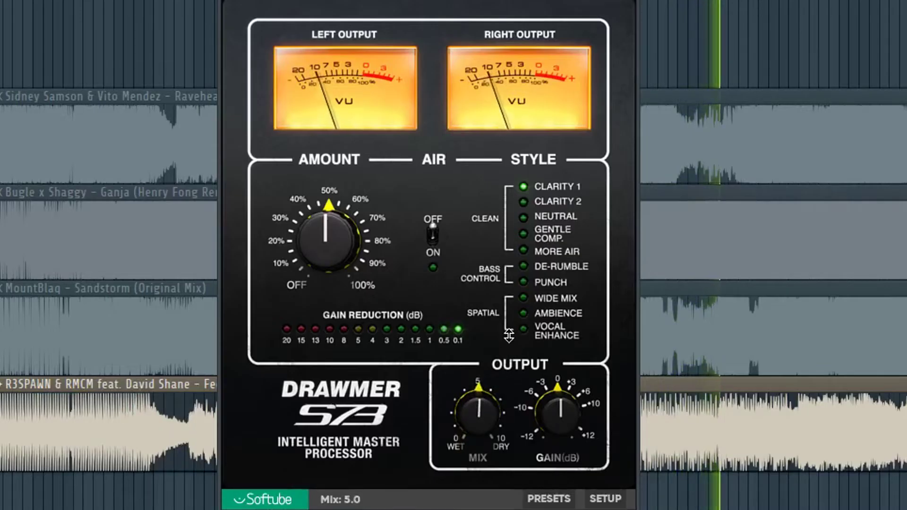
click(524, 218)
drag(479, 414, 478, 454)
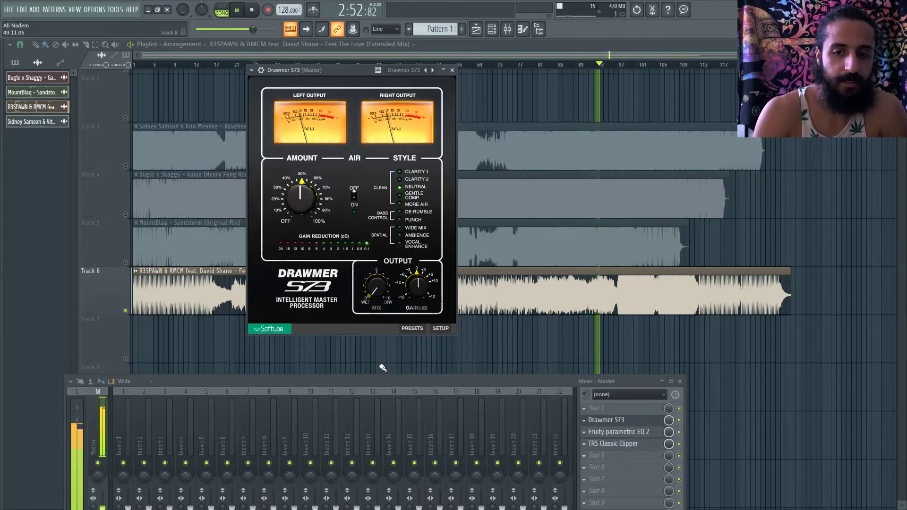
Try Fruity parametric EQ 2 ahead of the Drawmer S73, restore the original order, and stop playback
click(584, 432)
click(592, 435)
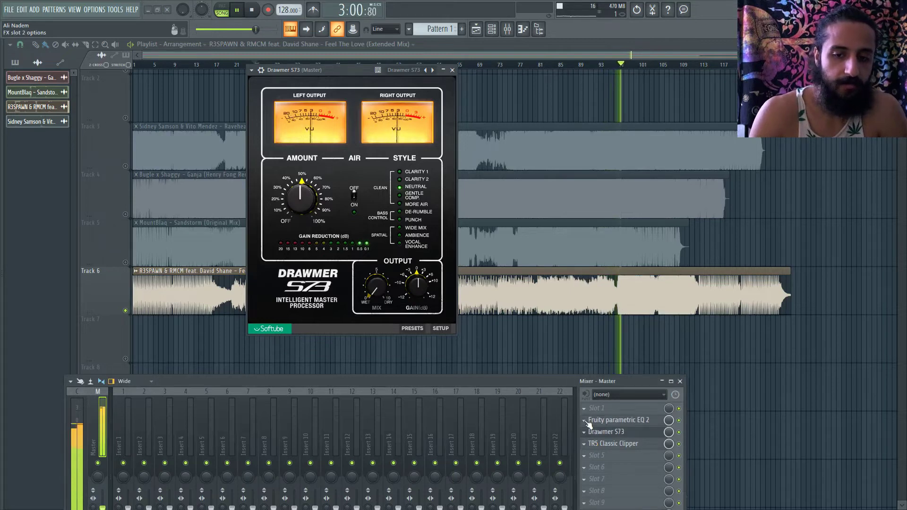
key(space)
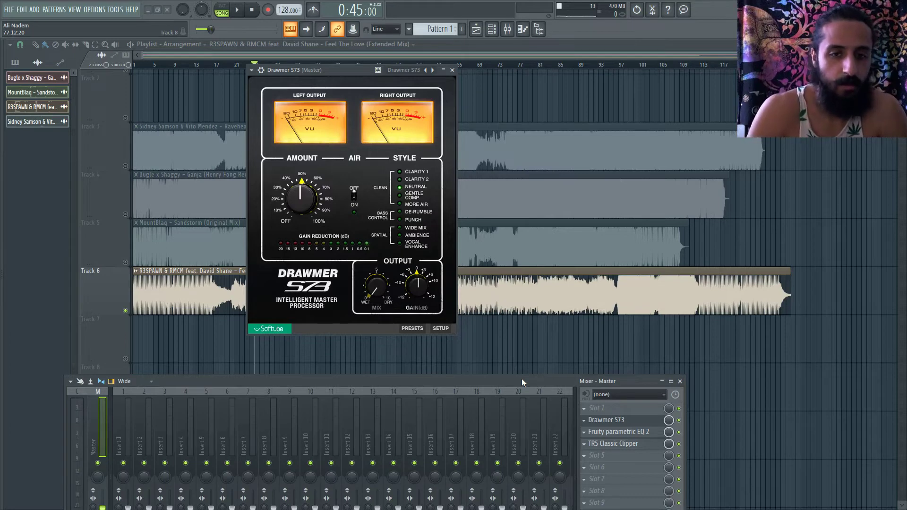
Remove the Drawmer S73 from the master chain and move TR5 Classic Clipper down to slot 7
click(585, 419)
mouse_move(605, 298)
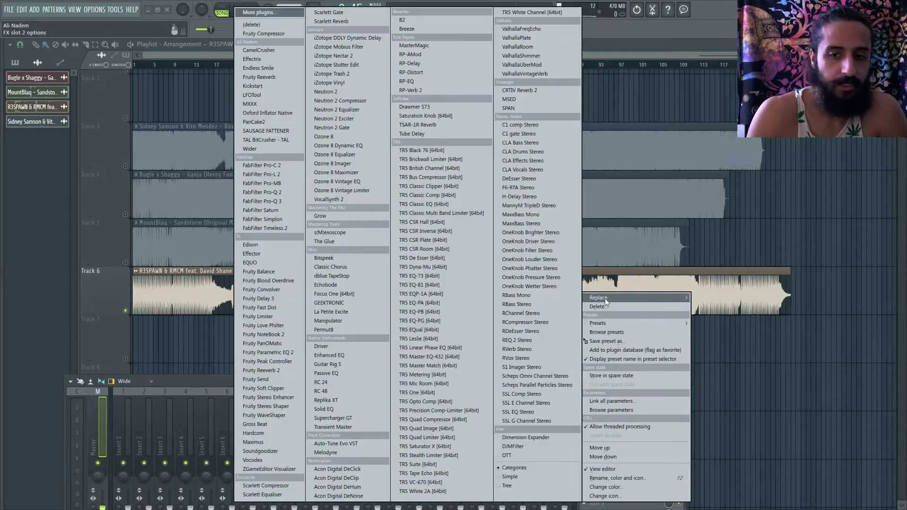
click(268, 25)
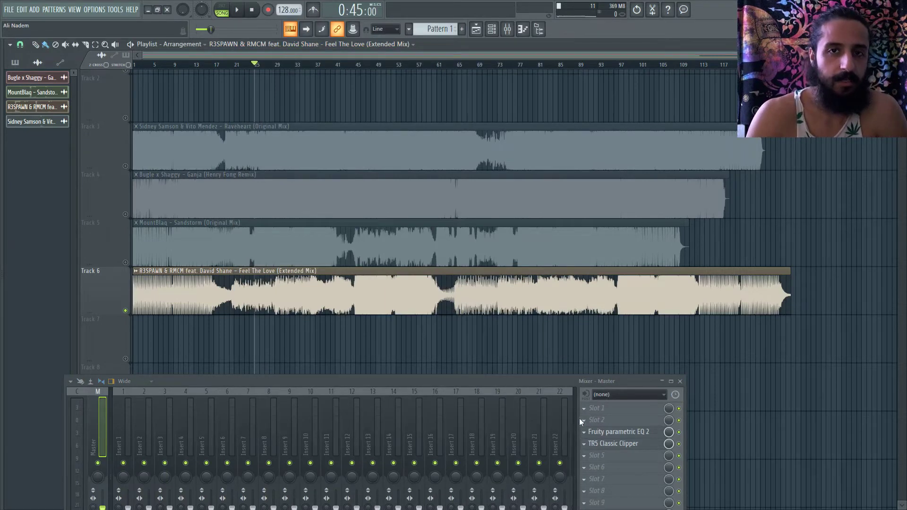
drag(609, 444, 610, 479)
drag(572, 380, 555, 345)
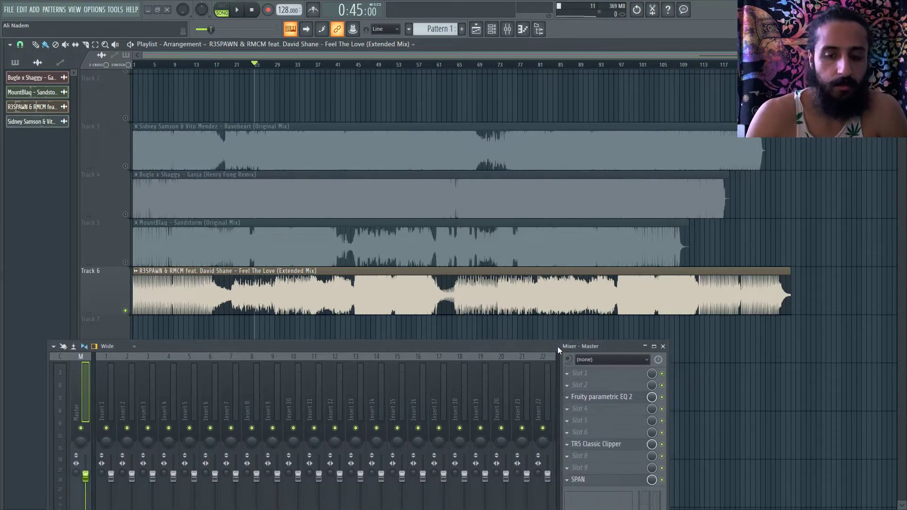
Open TR5 Classic Clipper and set its gain to 9.0 dB
click(598, 446)
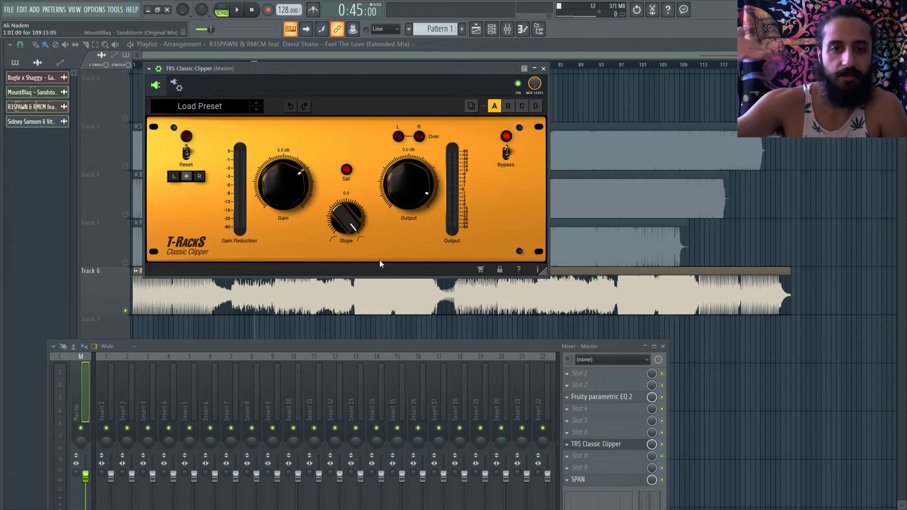
click(412, 173)
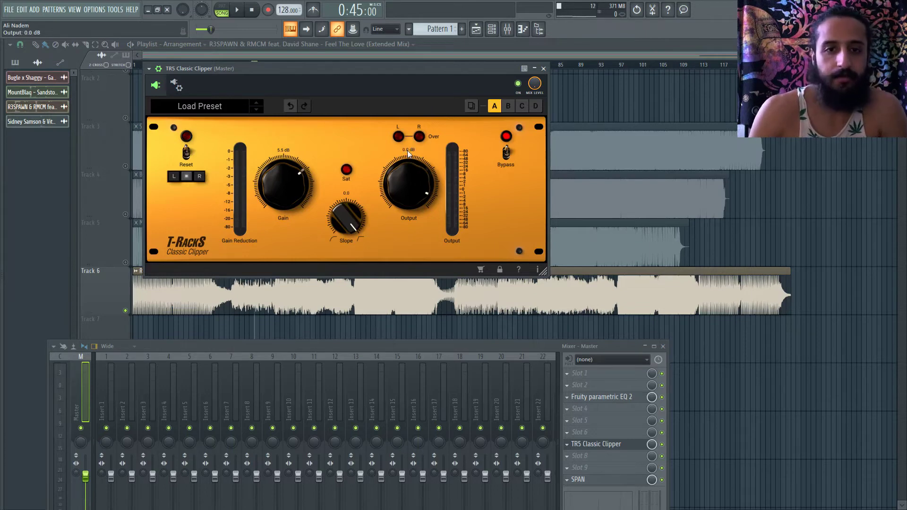
drag(283, 185, 282, 169)
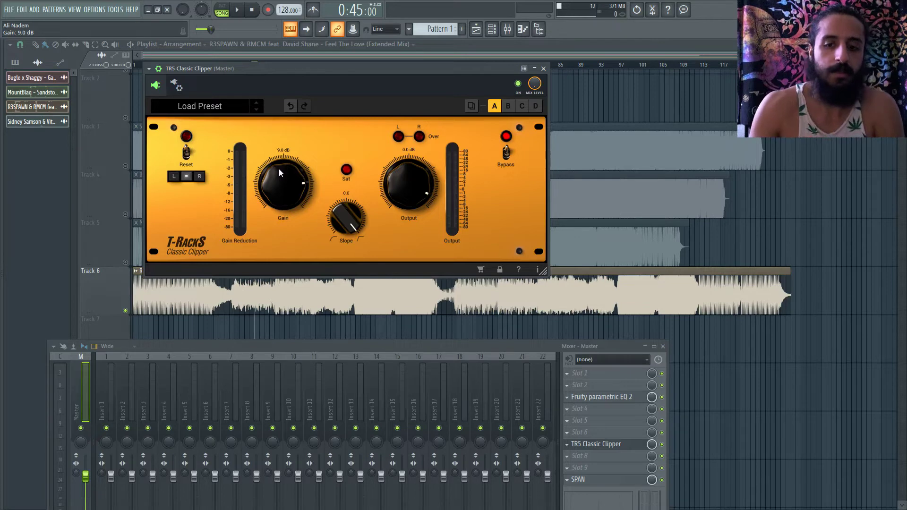
Look through the plugin list for the empty fifth slot, dismiss it, and reopen TR5 Classic Clipper
click(568, 420)
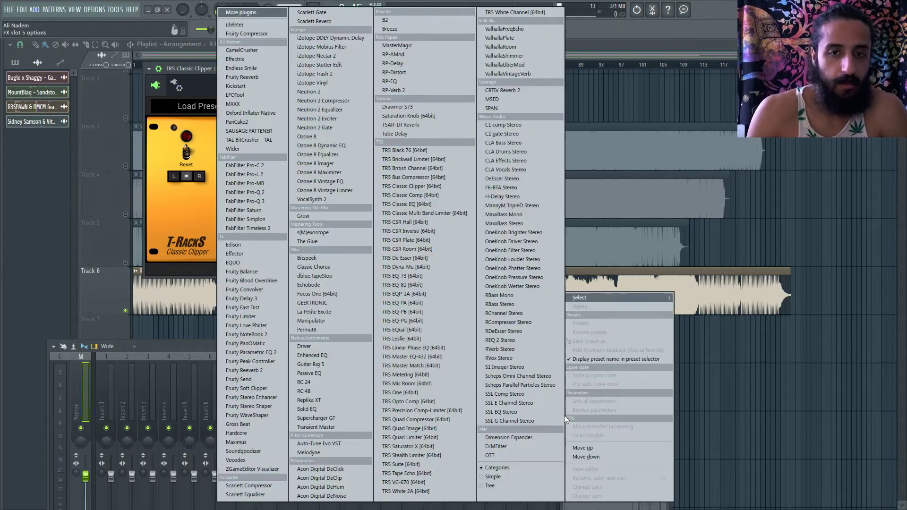
click(634, 149)
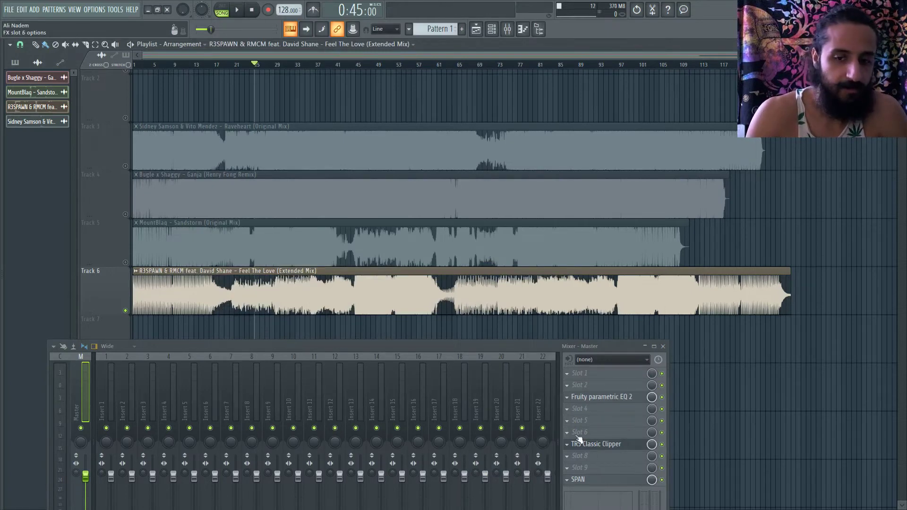
click(600, 444)
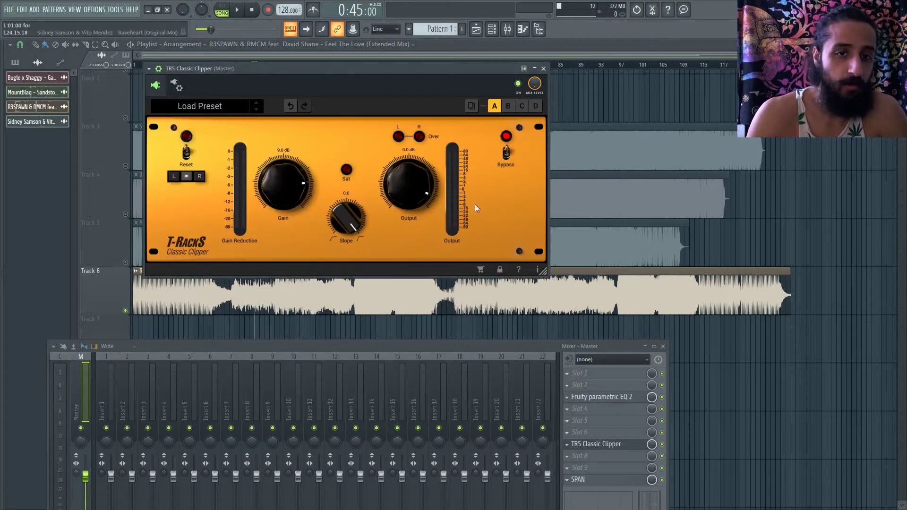
Try an output of -0.2 dB on Classic Clipper, set it back to 0 dB, and nudge the slope knob around 0.0
click(408, 150)
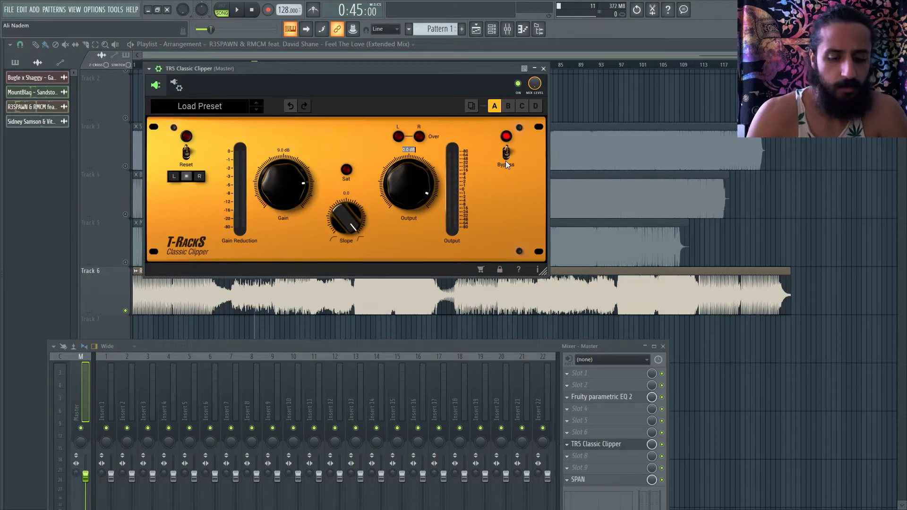
text(-0.2)
key(Return)
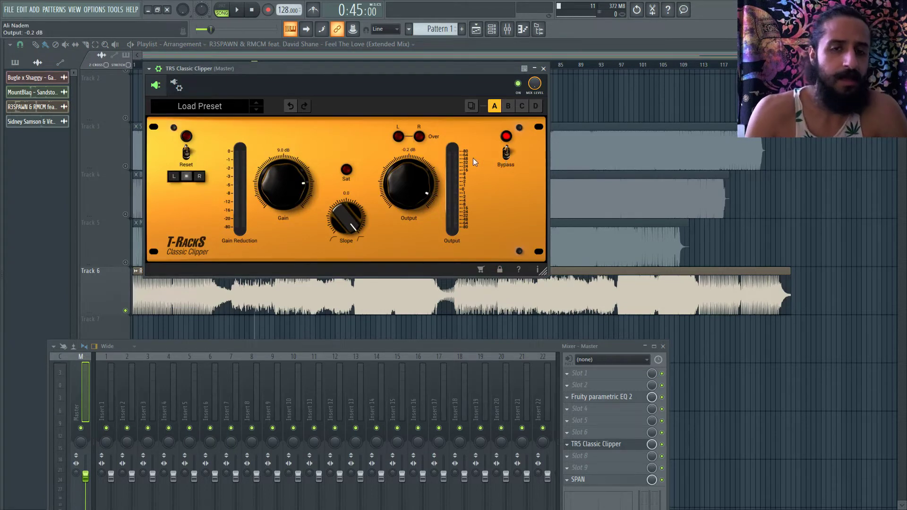
text(0)
key(Return)
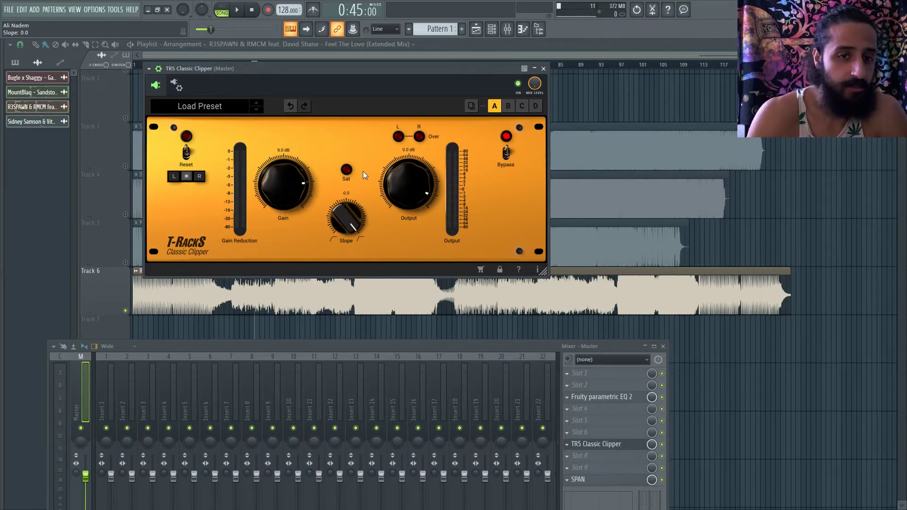
mouse_move(361, 194)
mouse_down()
mouse_move(367, 227)
mouse_move(371, 205)
mouse_up()
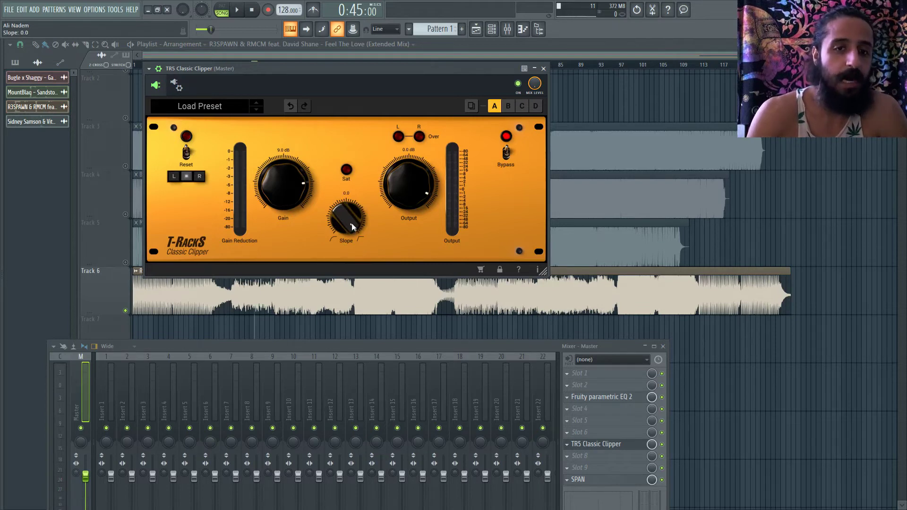
mouse_move(351, 227)
mouse_down()
mouse_move(357, 320)
mouse_move(360, 226)
mouse_up()
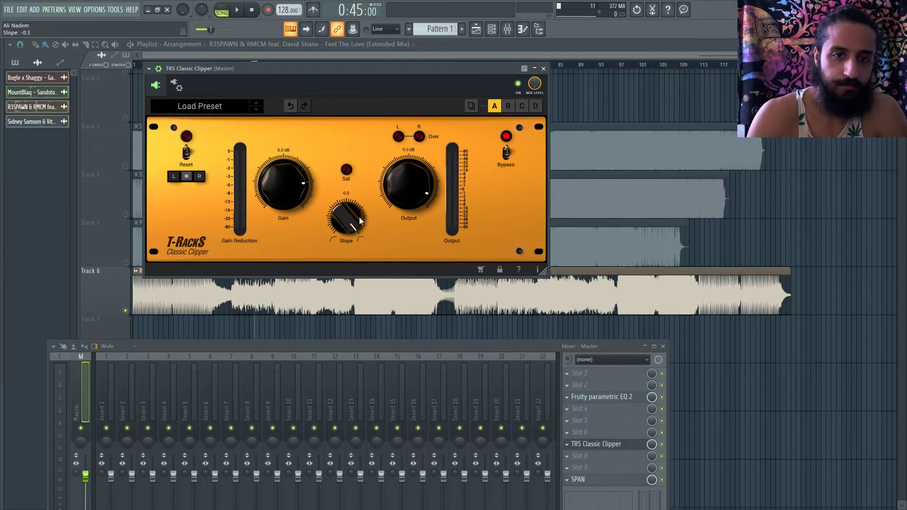
Close TR5 Classic Clipper, load Fruity Soft Clipper into slot 5 of the master and move its window over the playlist
click(544, 69)
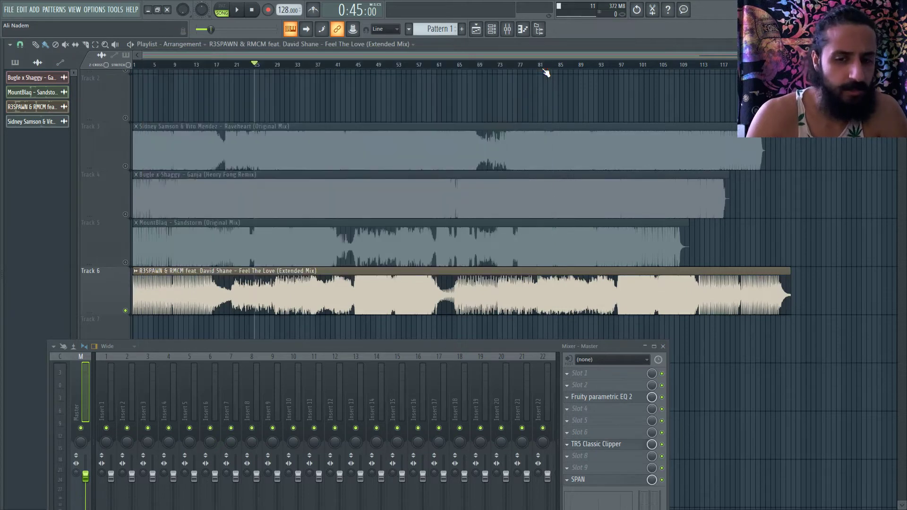
click(571, 420)
click(258, 389)
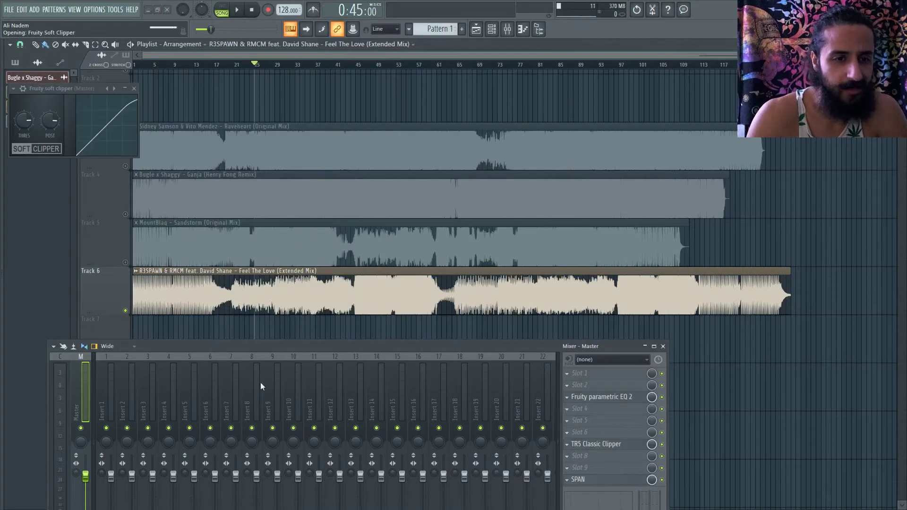
drag(95, 88, 393, 122)
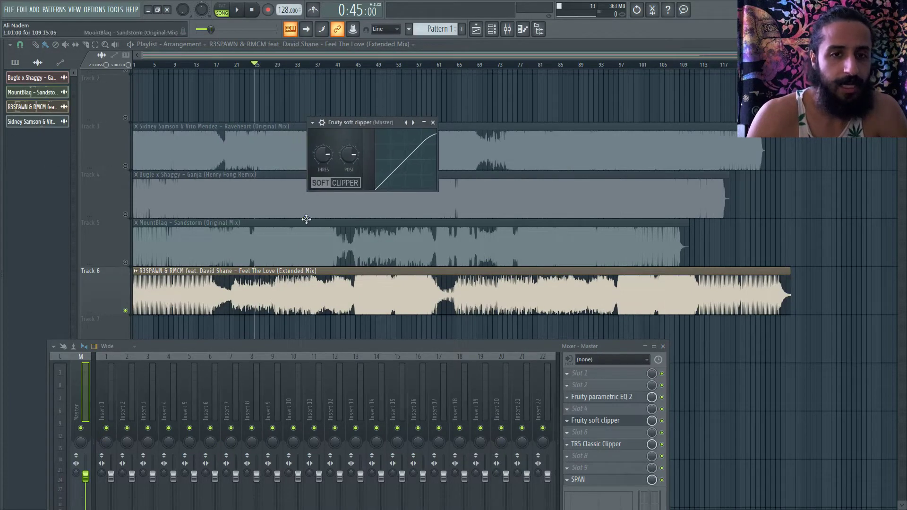
Try out Fruity Soft Clipper's curve with the threshold swept down to -51.8 dB and the post gain up to 100%
drag(323, 155, 323, 198)
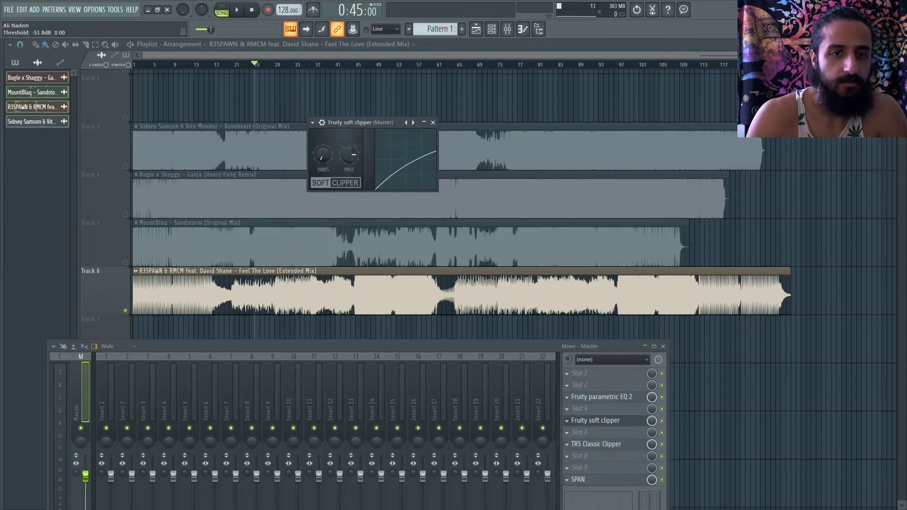
drag(348, 154, 348, 118)
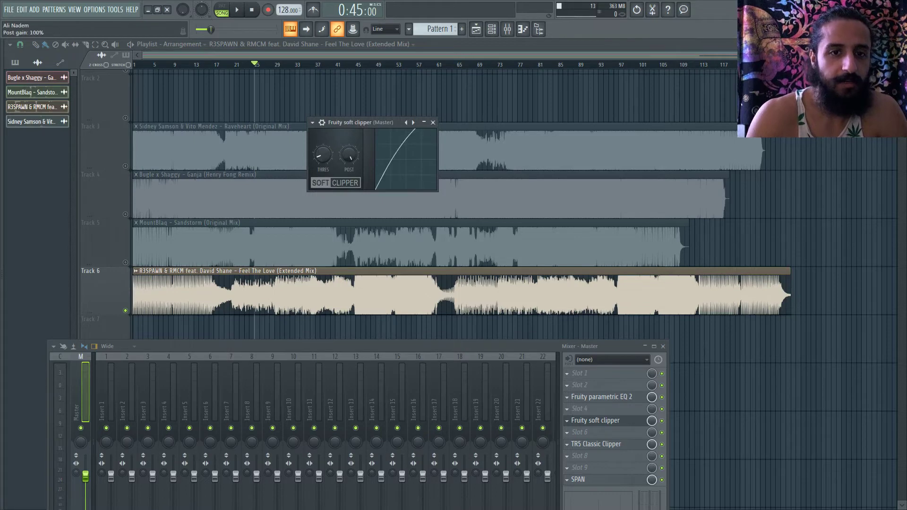
drag(353, 155, 322, 152)
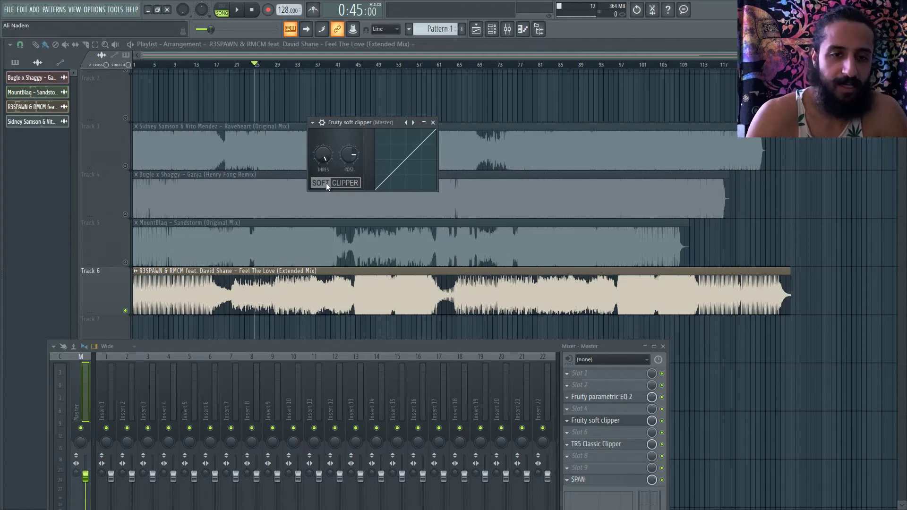
Remove Fruity Soft Clipper from slot 5 of the master chain
click(569, 421)
mouse_move(614, 285)
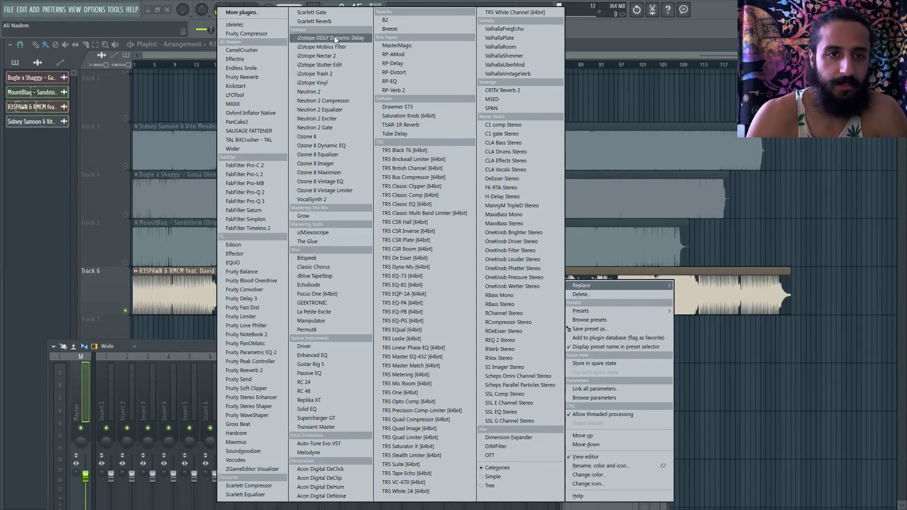
click(262, 25)
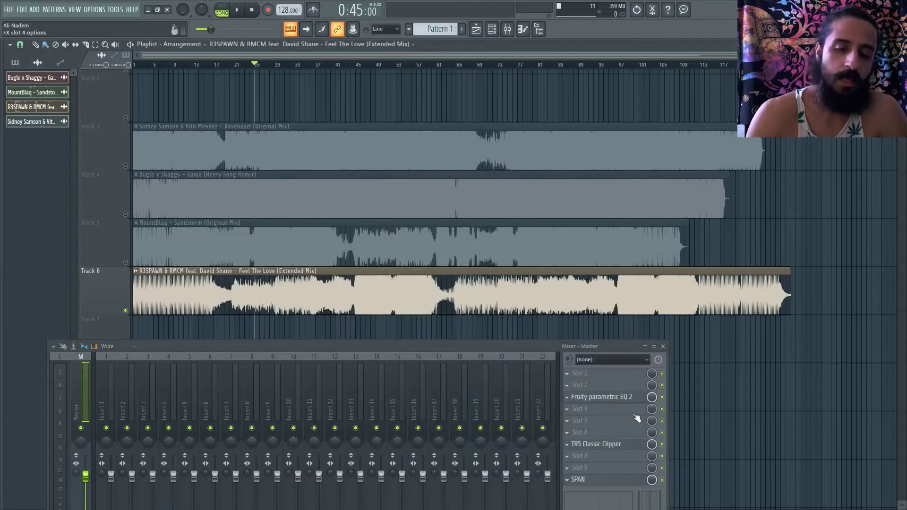
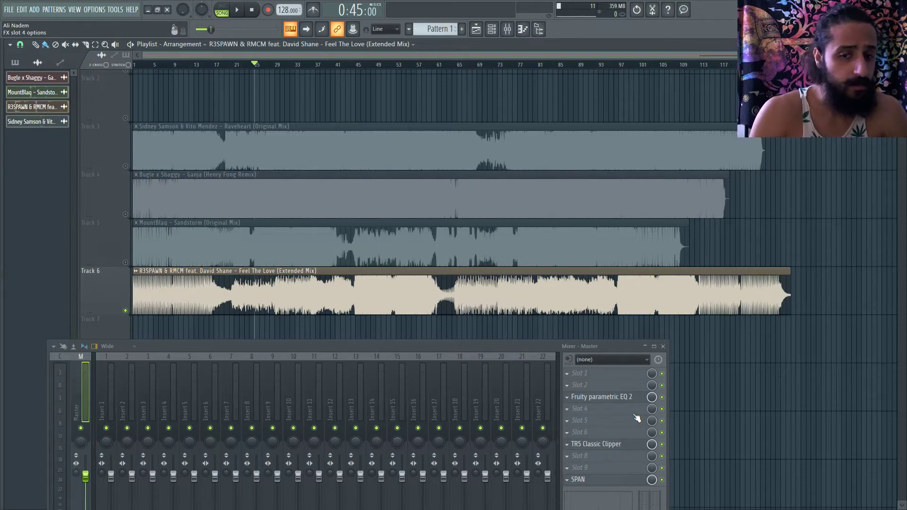
Open Fruity Parametric EQ 2 from slot 3 and look through the plugin list for the empty fifth slot
click(607, 398)
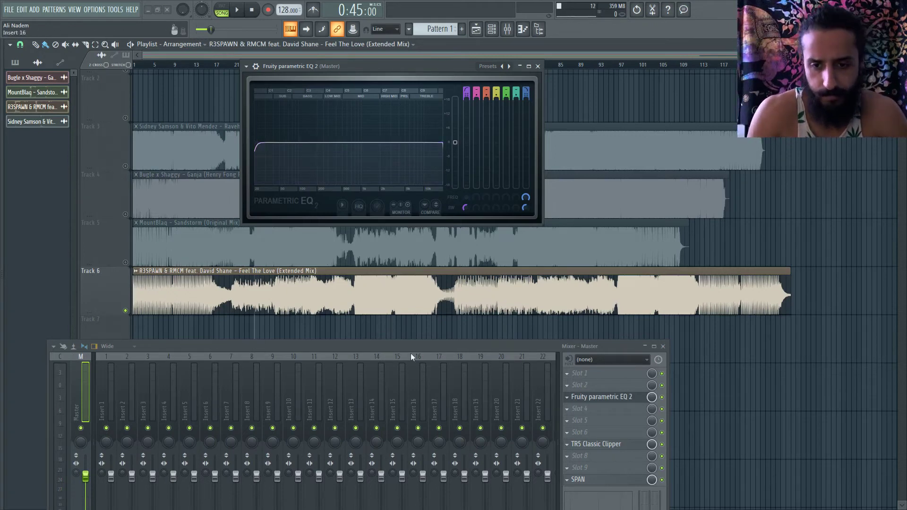
click(566, 418)
mouse_move(588, 297)
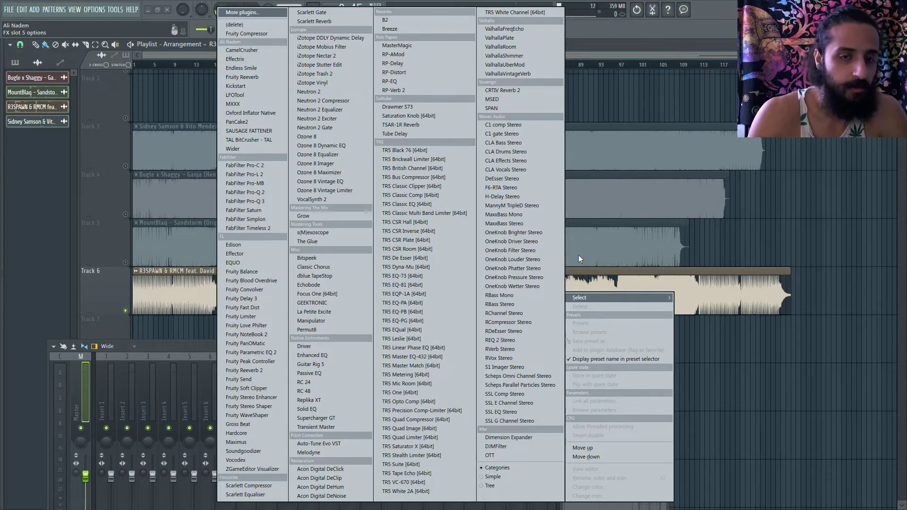
click(614, 250)
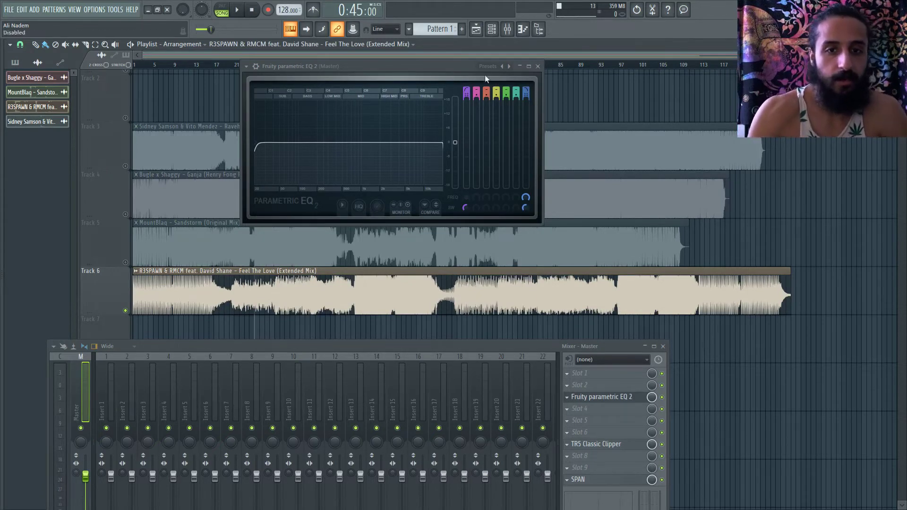
Move the Parametric EQ 2 window off the playlist's centre and place the playhead at 1:22:50
drag(458, 62, 820, 183)
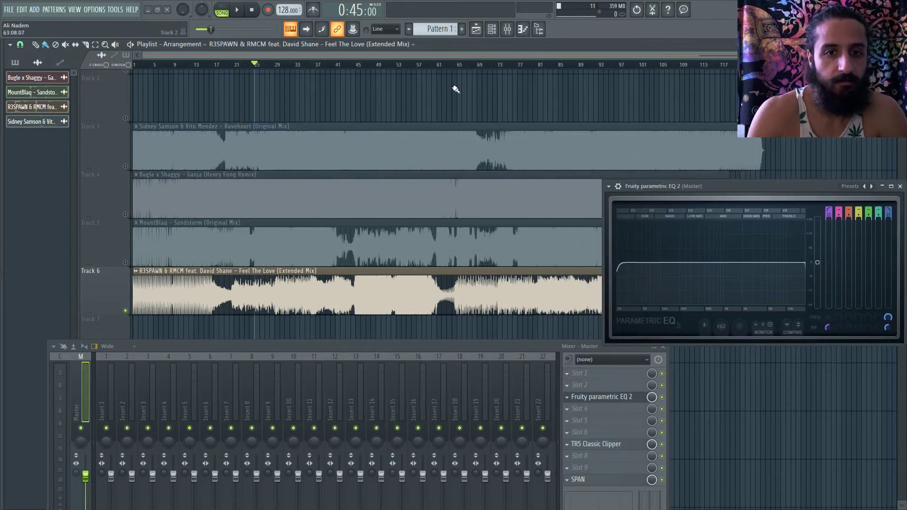
drag(357, 65, 443, 81)
click(356, 300)
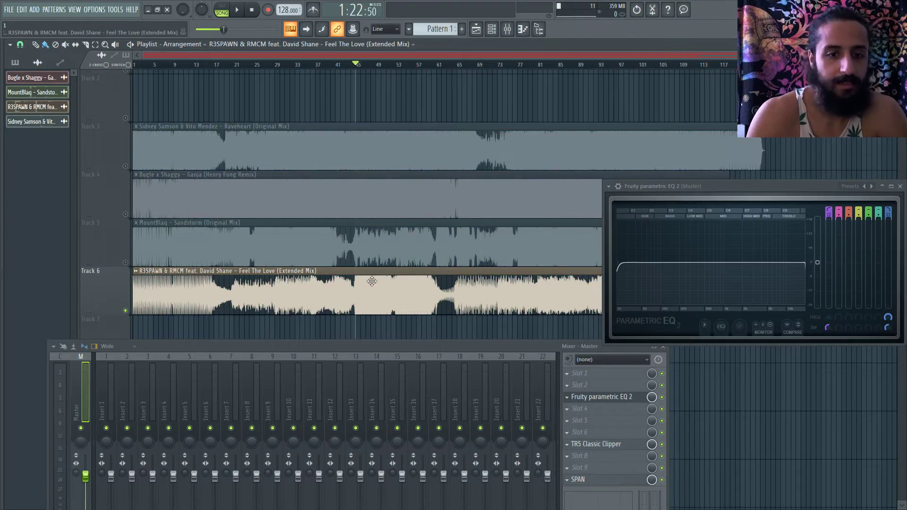
Examine the reference track waveforms in the playlist and close Fruity Parametric EQ 2
scroll(406, 175, up, 1)
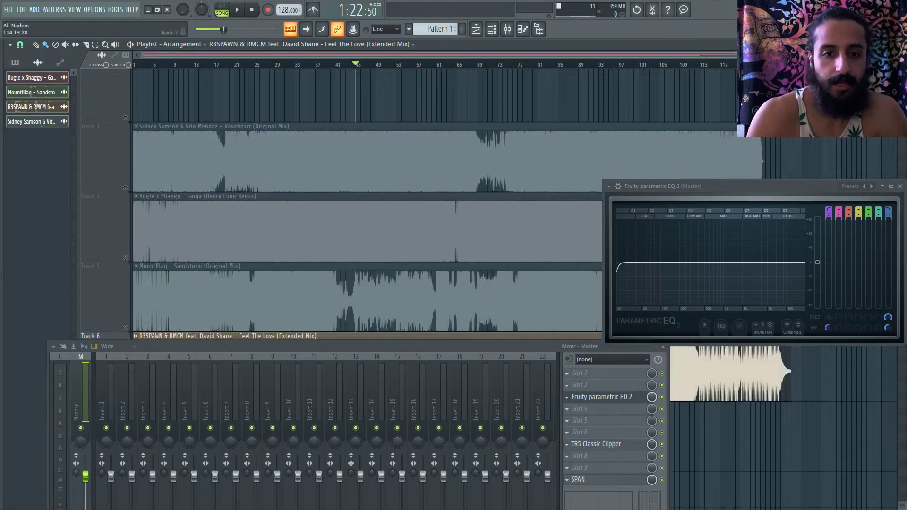
scroll(407, 175, down, 4)
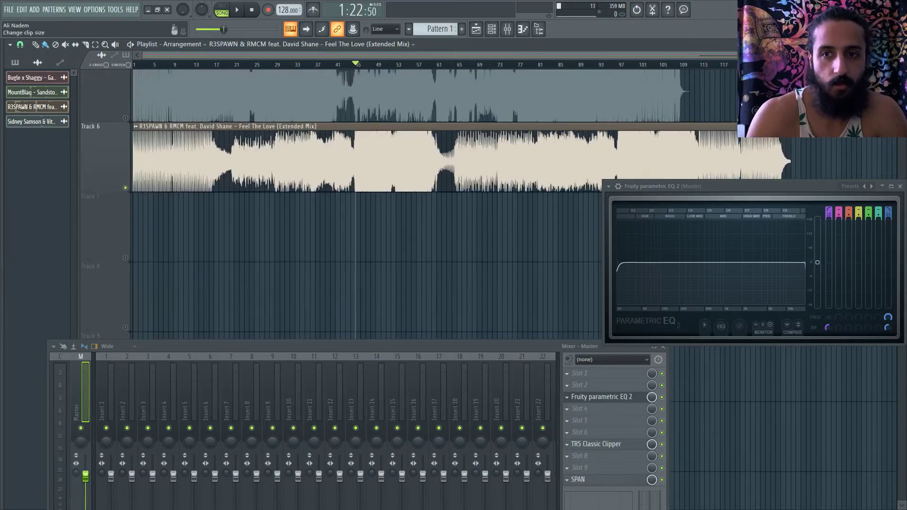
scroll(394, 161, up, 3)
scroll(566, 207, down, 3)
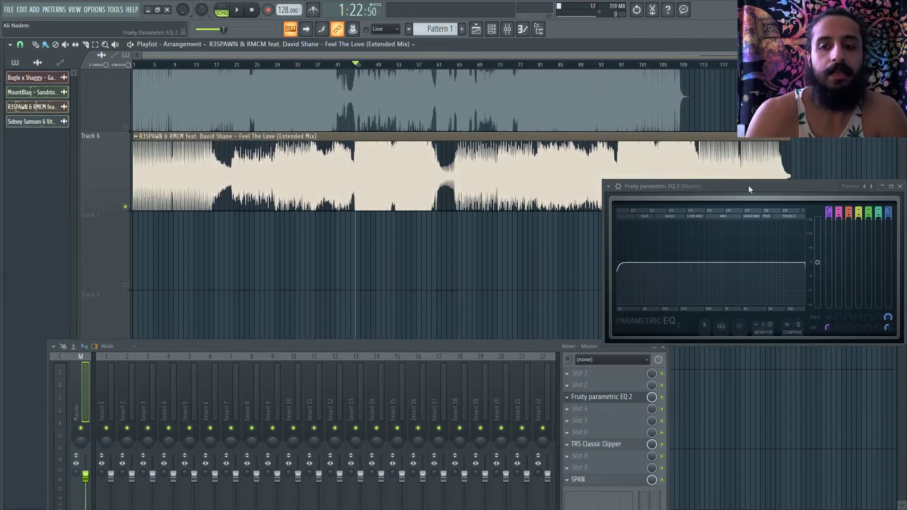
drag(673, 188, 350, 217)
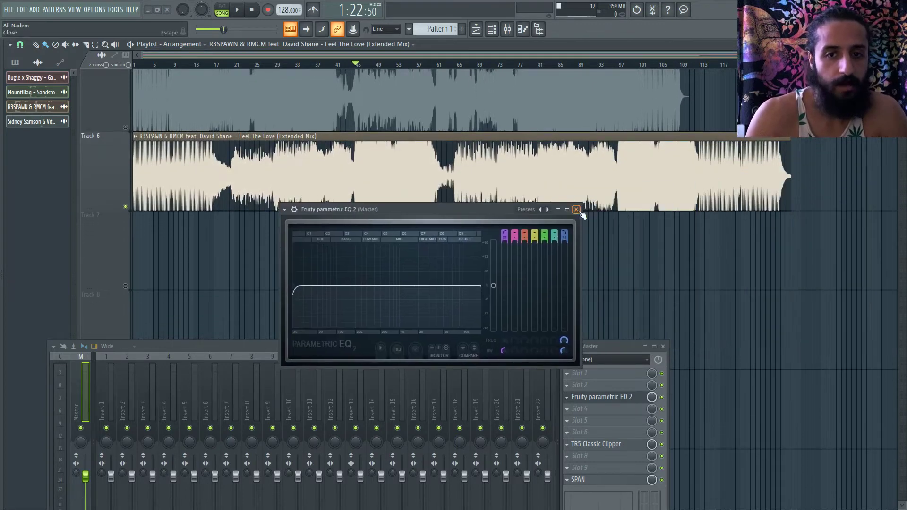
click(584, 211)
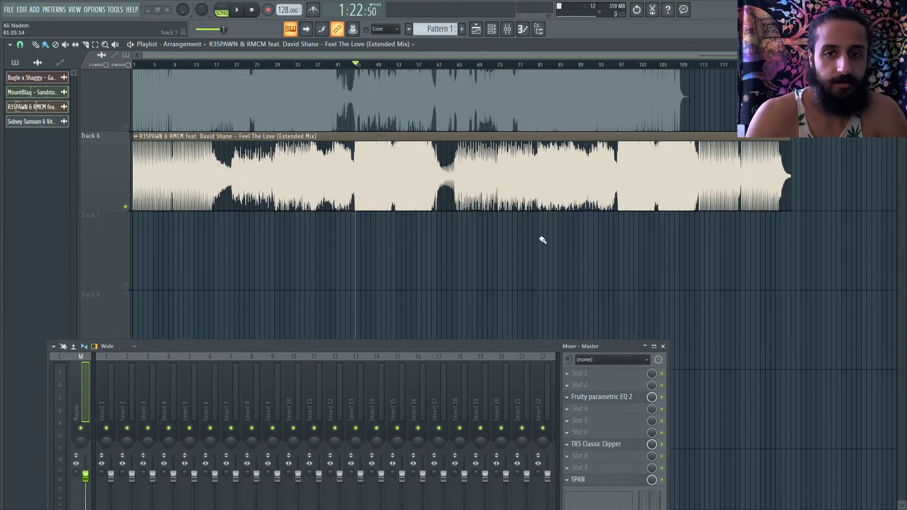
scroll(539, 246, up, 4)
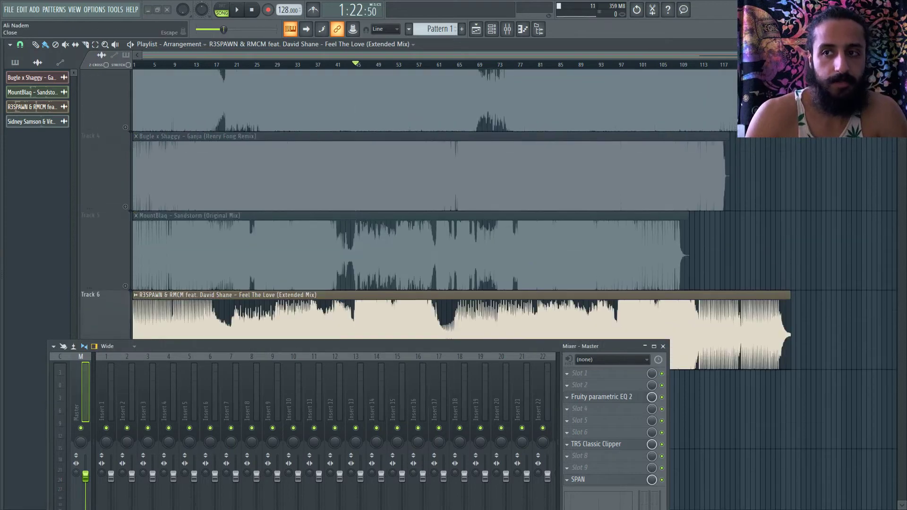
scroll(533, 267, down, 2)
scroll(533, 267, down, 4)
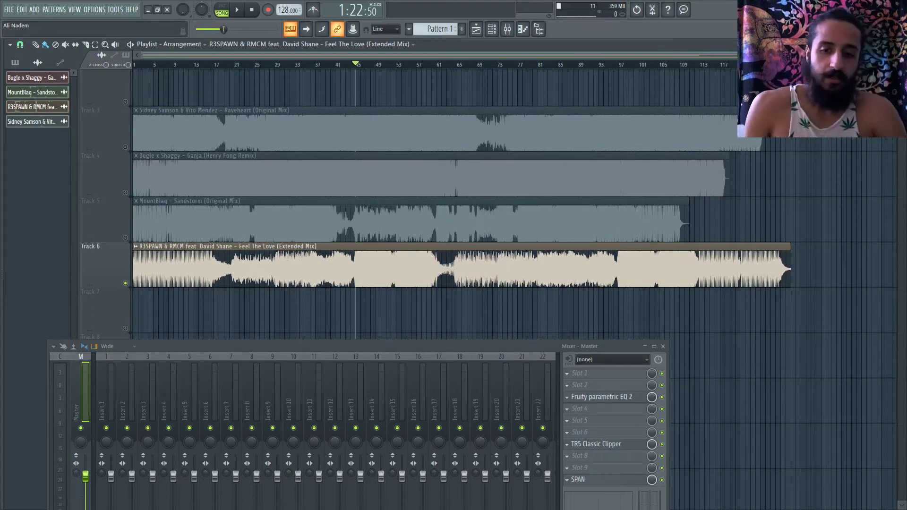
Load Soundgoodizer into slot 4 of the master and try modes D and A
click(578, 420)
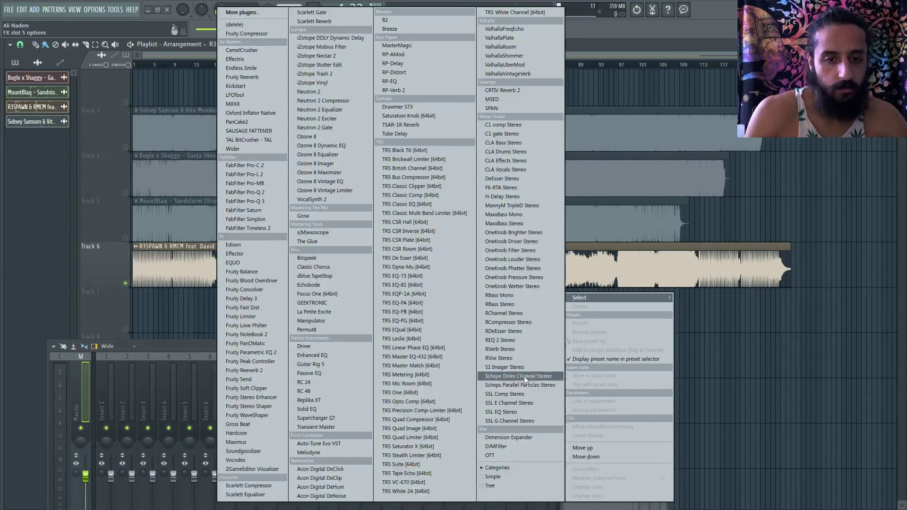
click(196, 346)
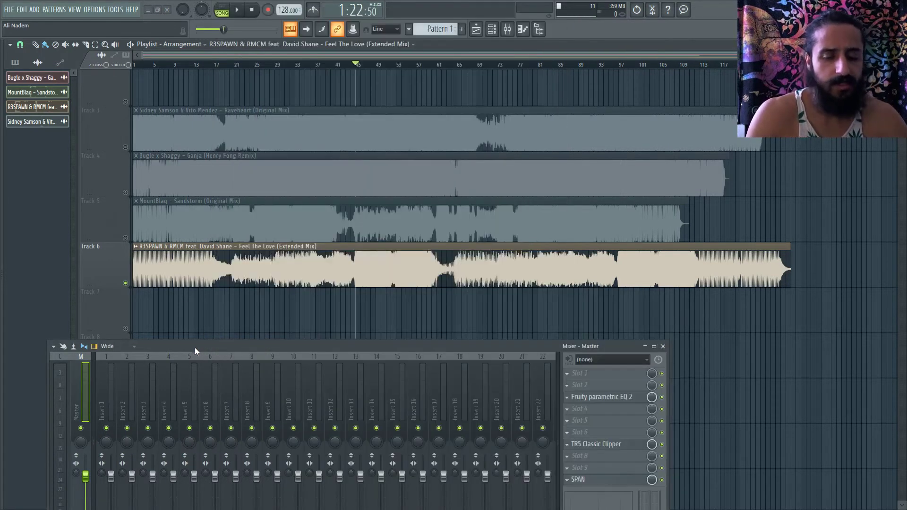
click(567, 409)
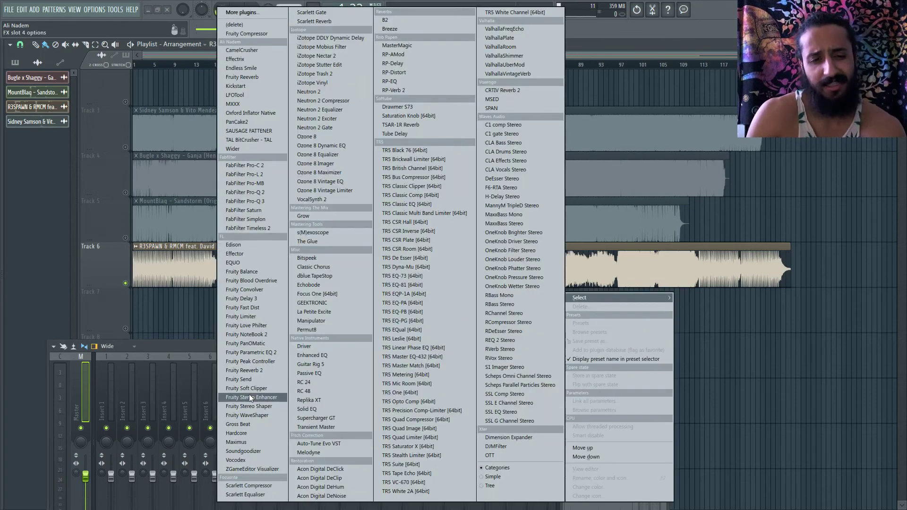
click(250, 451)
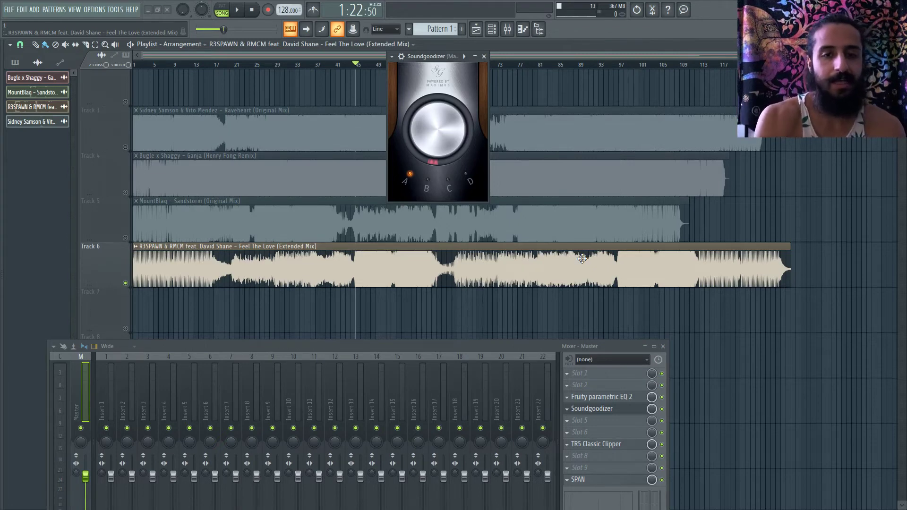
click(475, 175)
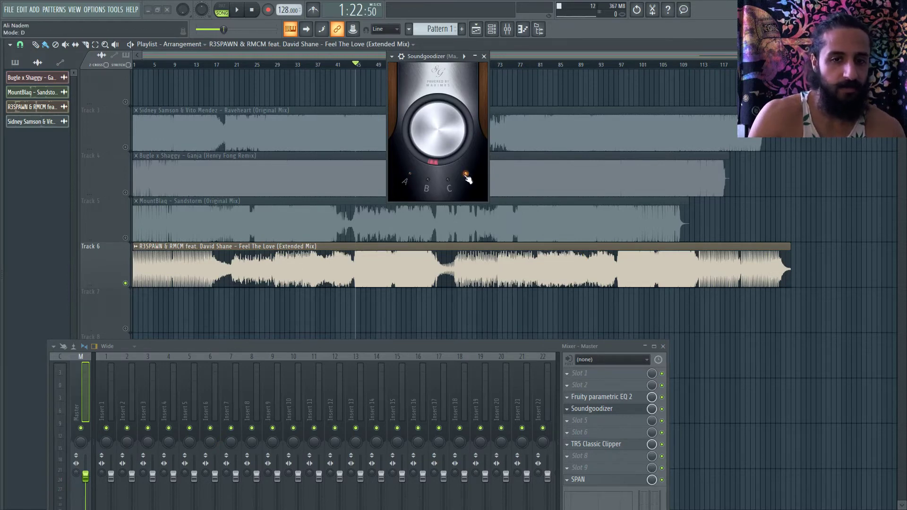
click(405, 182)
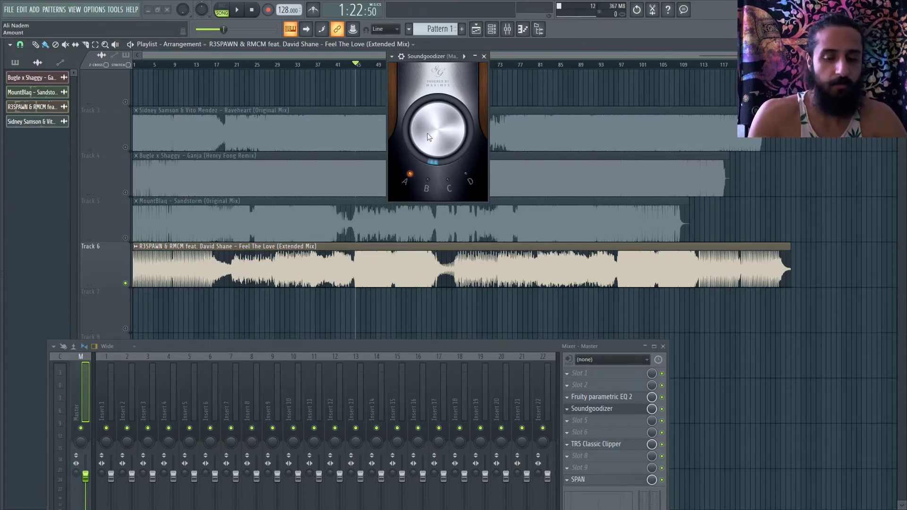
Remove Soundgoodizer from slot 4 of the master chain
click(567, 409)
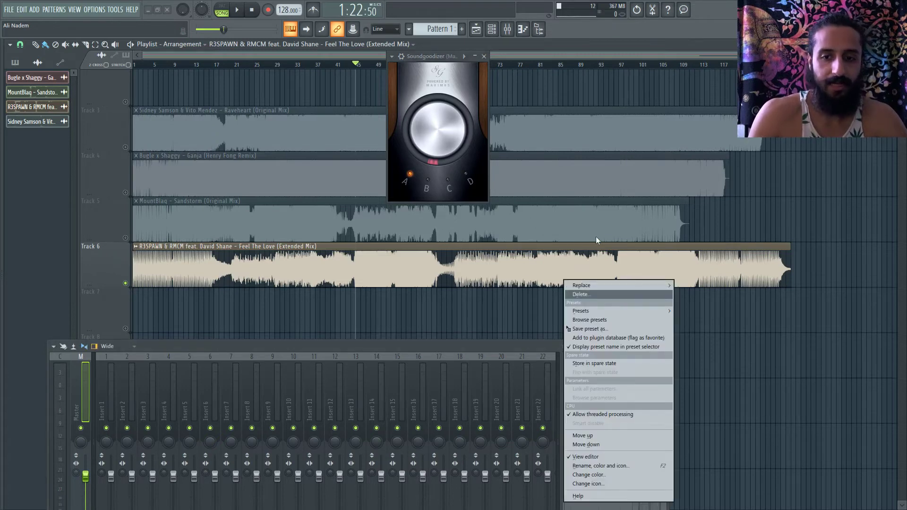
click(597, 285)
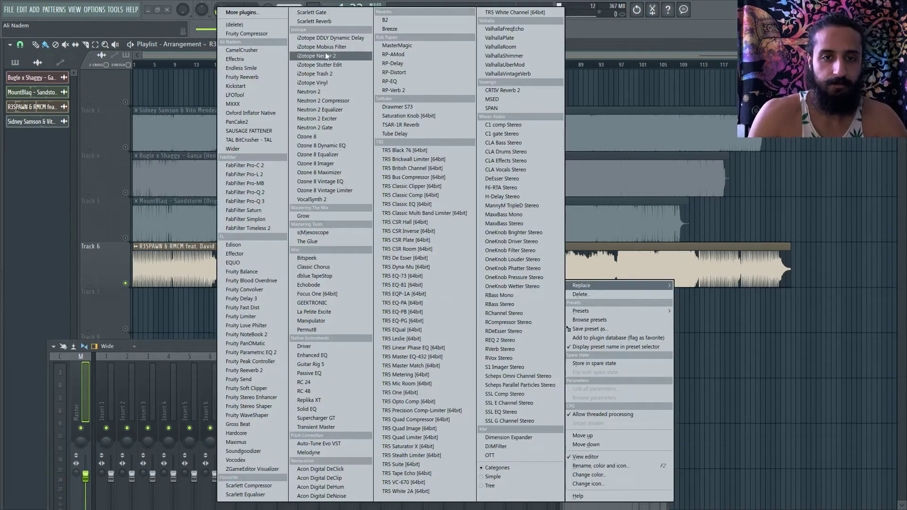
click(238, 28)
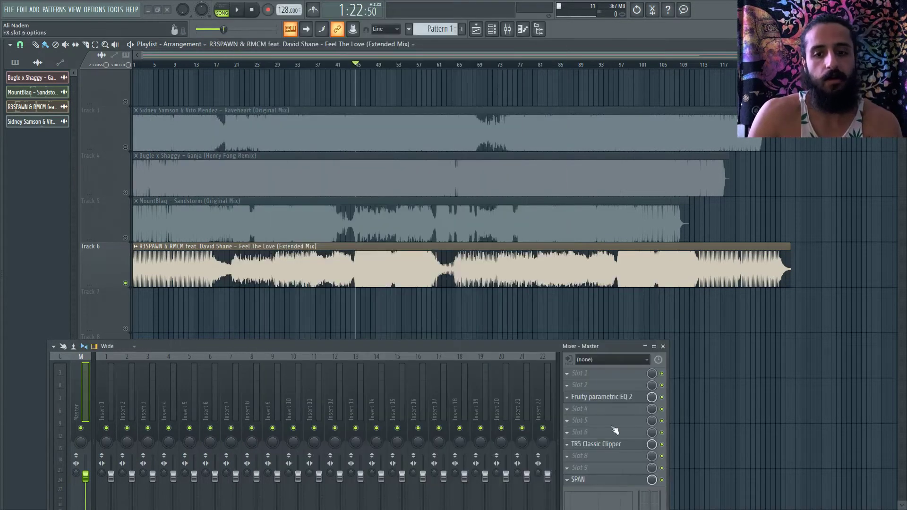
Load TR5 De Esser into slot 6 and DeEsser Stereo into slot 5, and place the DeEsser Stereo window beside the first
click(568, 432)
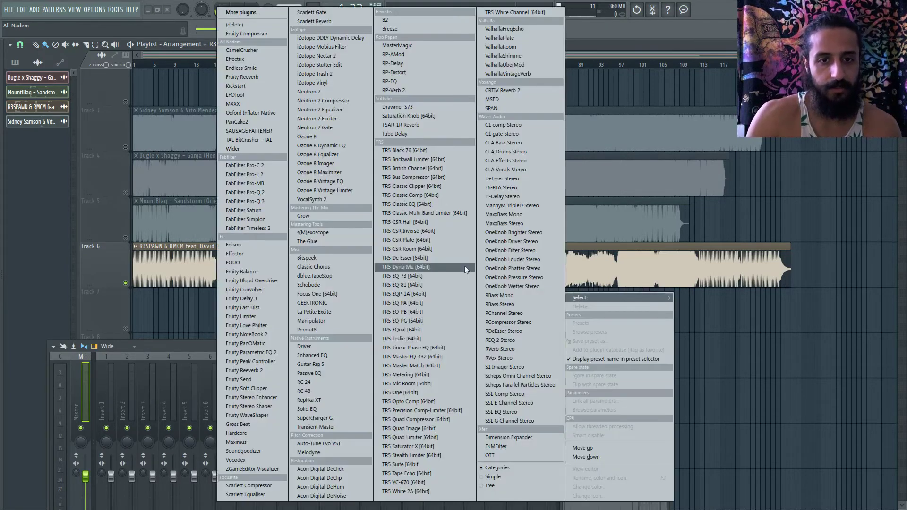
click(429, 258)
click(568, 423)
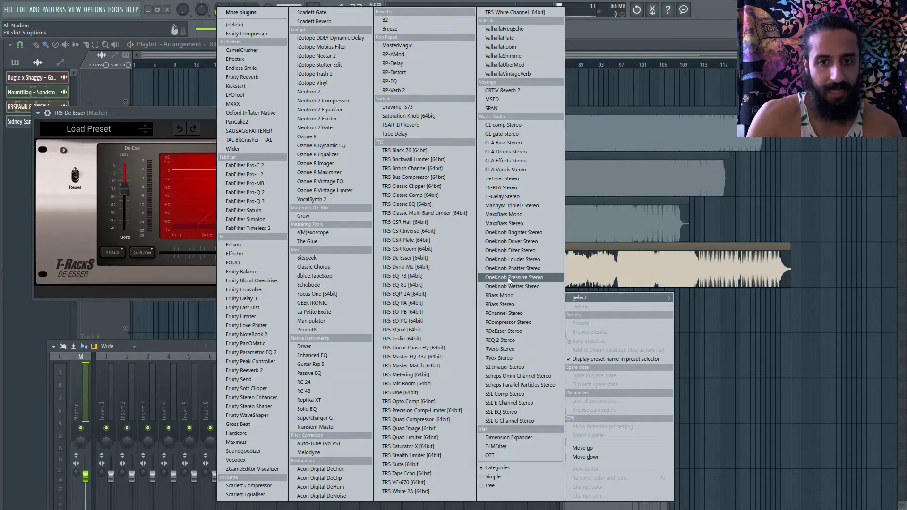
click(510, 177)
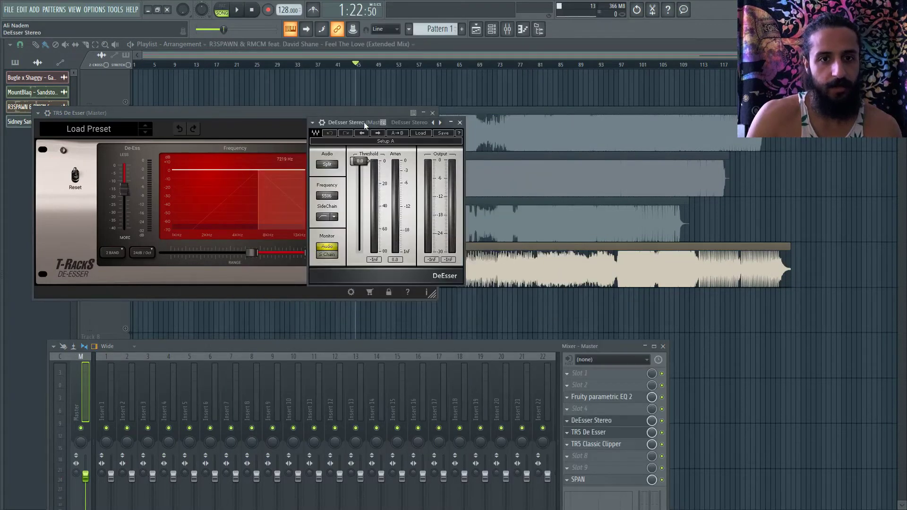
drag(364, 122, 497, 136)
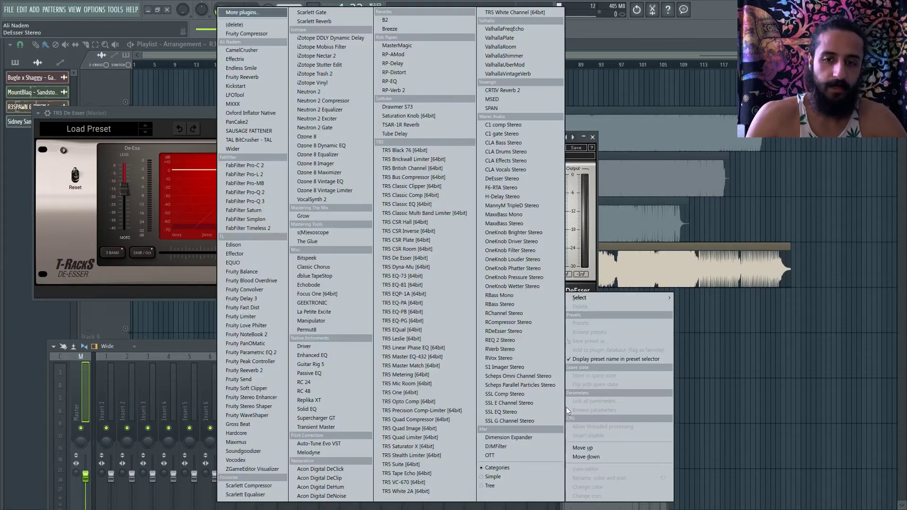
Load RDeEsser Stereo into slot 4 of the master and place its window beside DeEsser Stereo
click(568, 420)
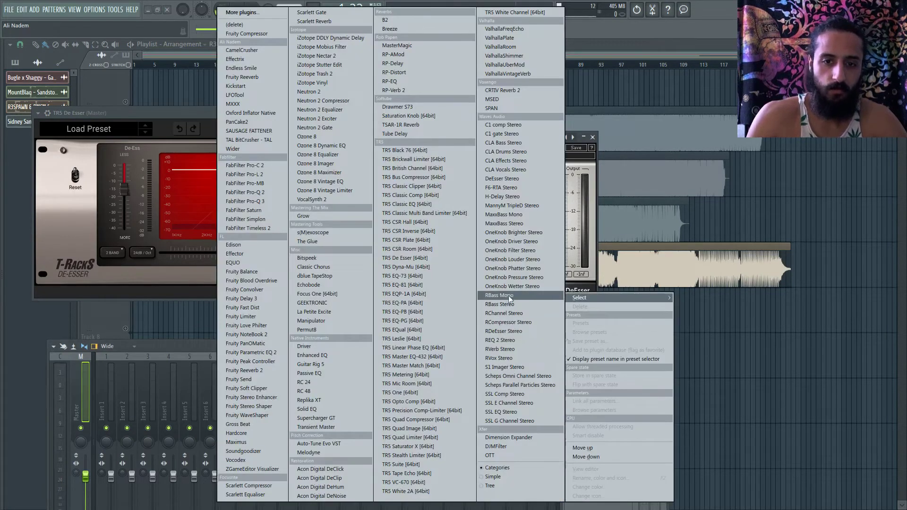
click(514, 332)
drag(444, 59, 652, 160)
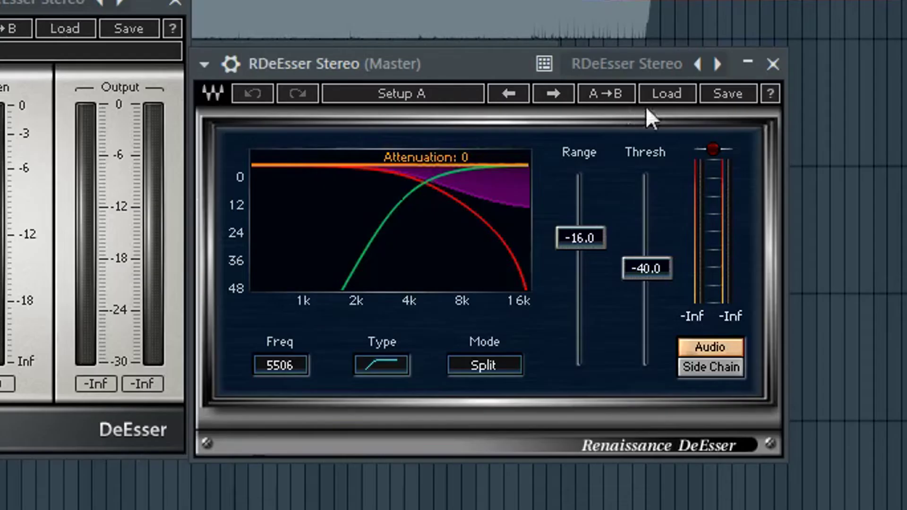
Load the Full Mix preset in RDeEsser Stereo and DeEsser Stereo, and set TR5 De Esser's De-Ess amount to about -3.5
click(768, 171)
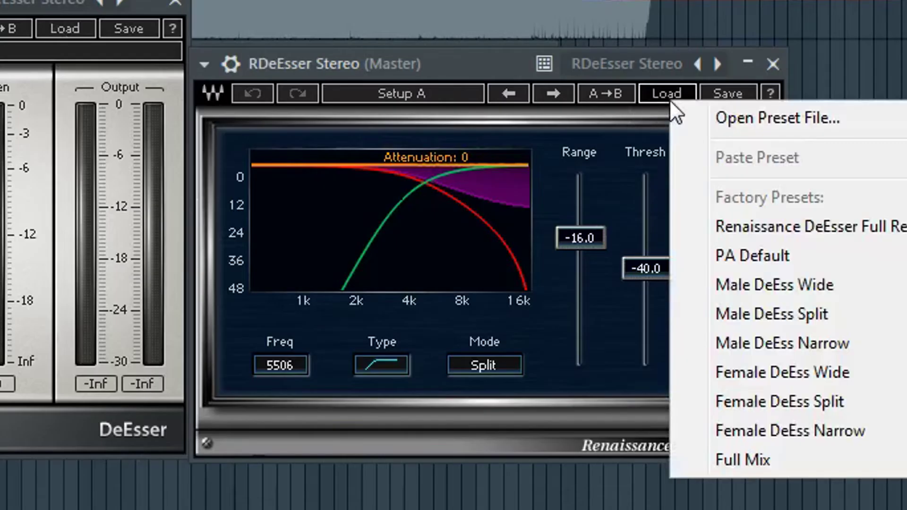
click(733, 461)
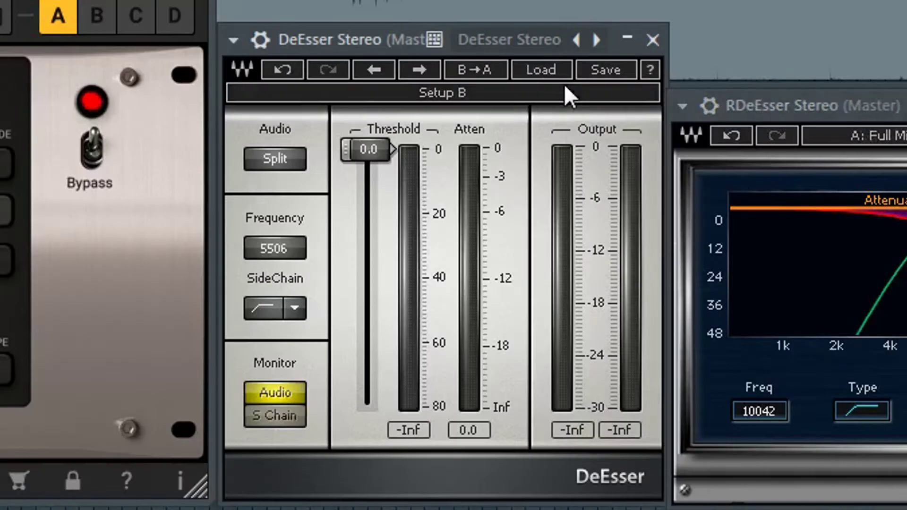
click(64, 28)
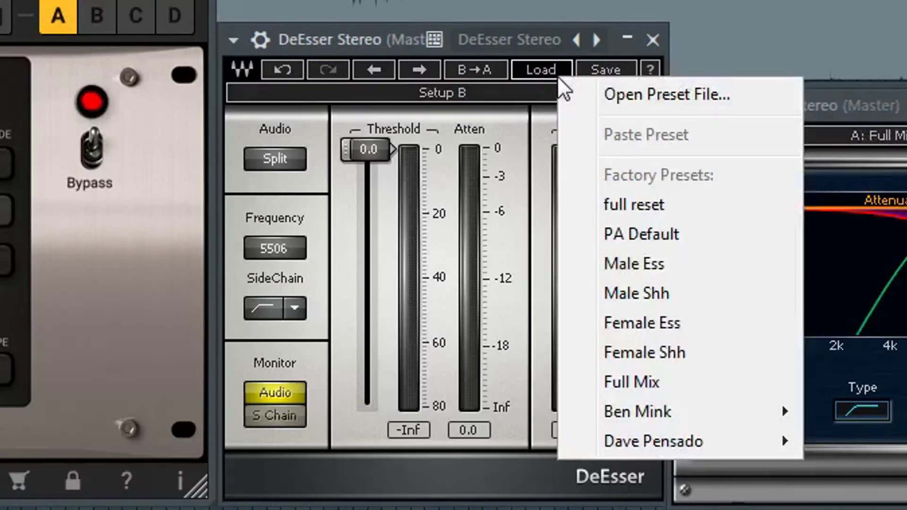
click(635, 383)
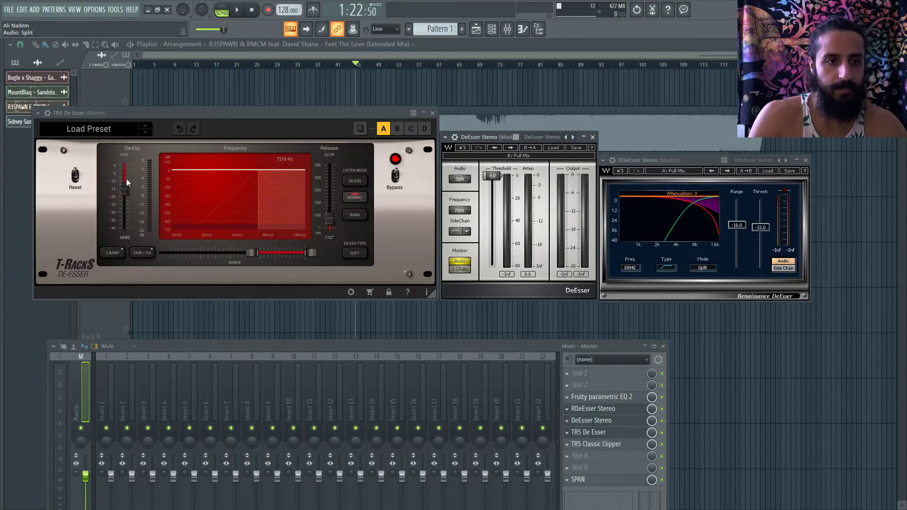
drag(127, 183, 129, 178)
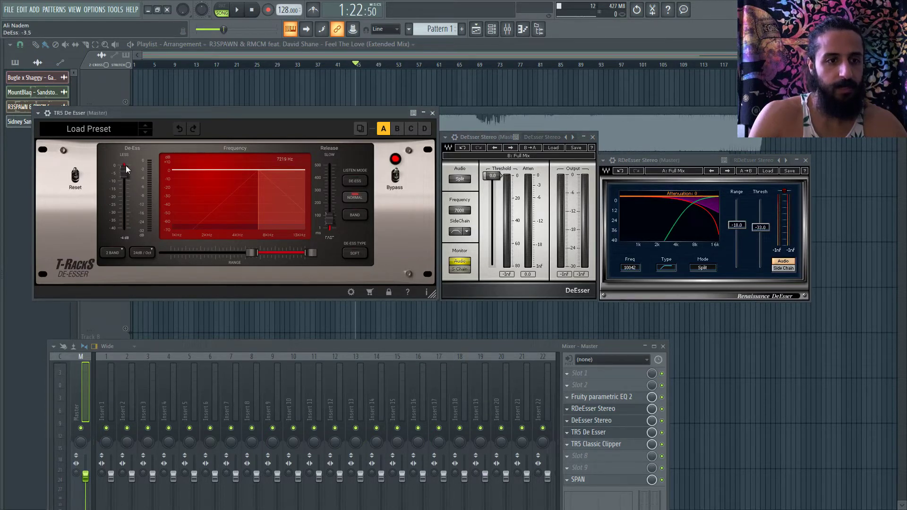
Reopen the de-esser windows from the master chain and detach DeEsser Stereo and TR5 De Esser so they float over the playlist
click(314, 53)
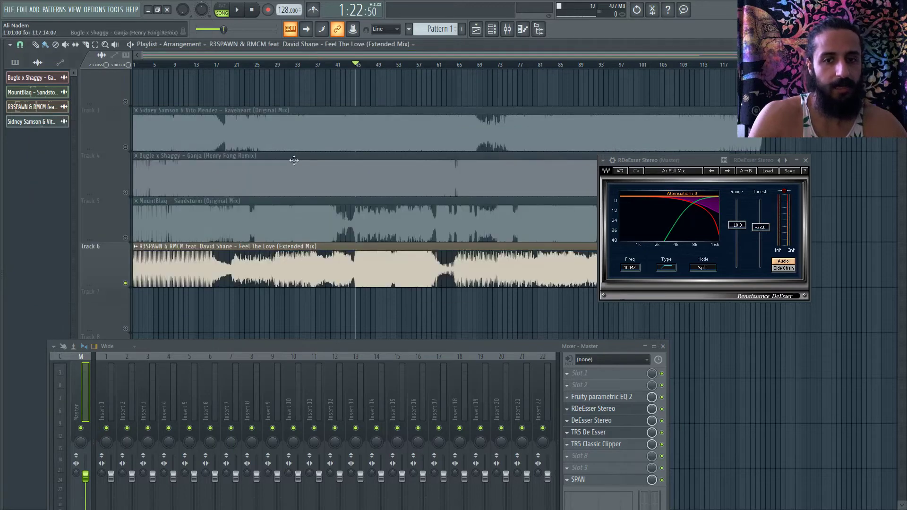
click(605, 408)
click(605, 408)
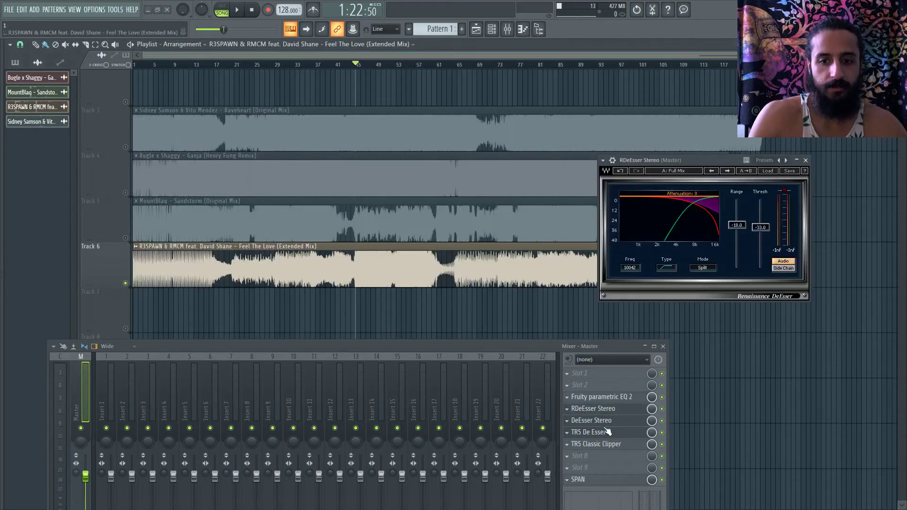
click(602, 160)
click(597, 420)
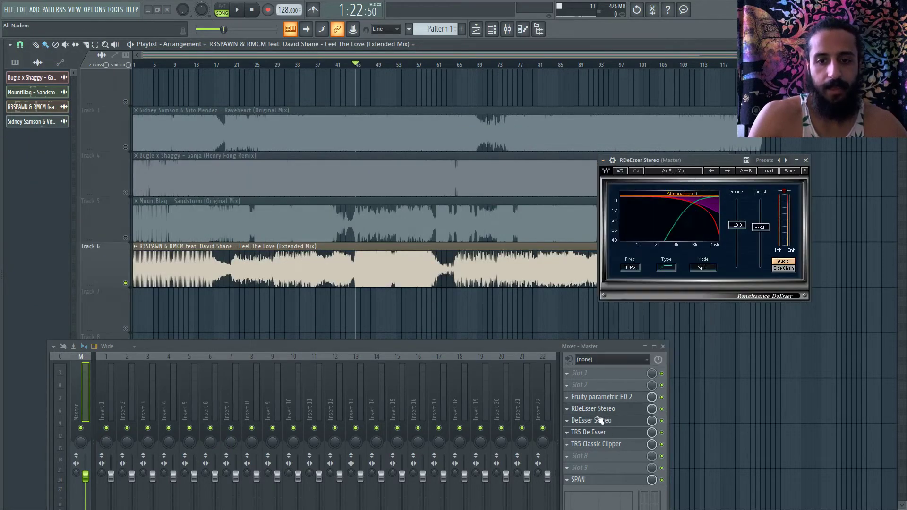
click(596, 421)
click(445, 137)
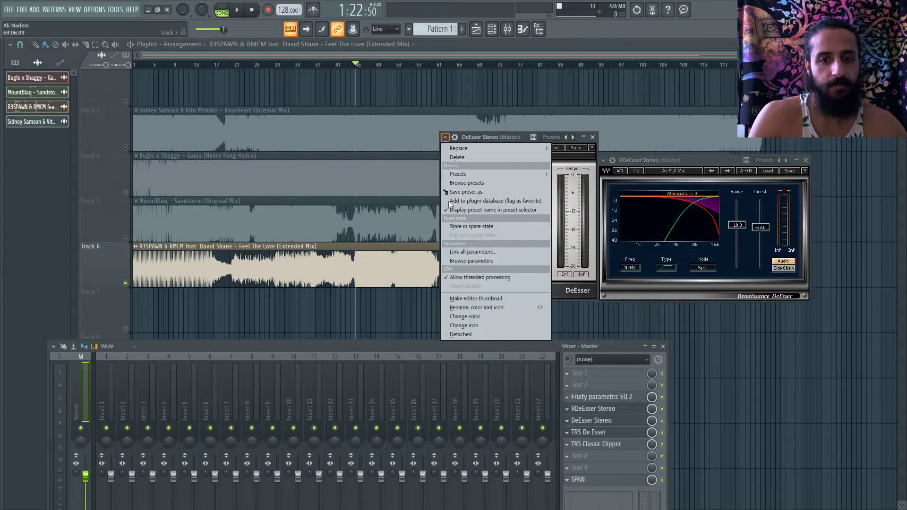
click(477, 332)
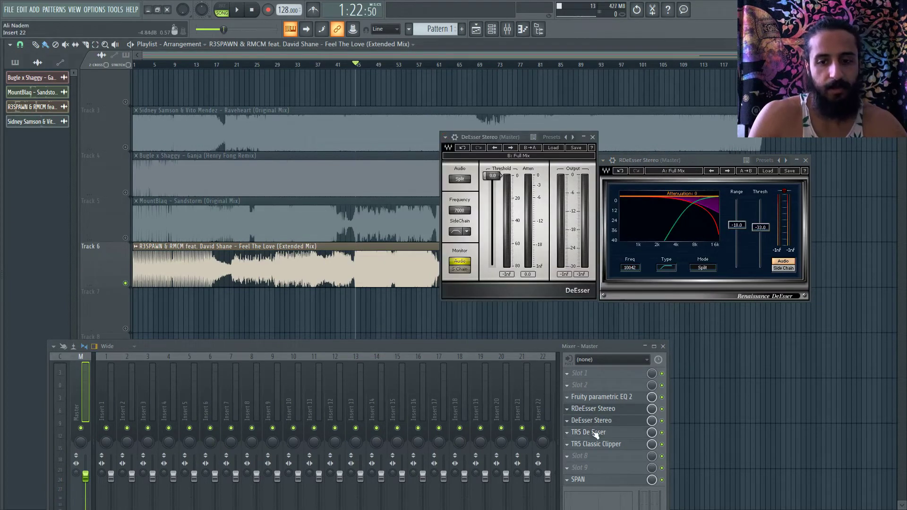
click(597, 432)
click(38, 113)
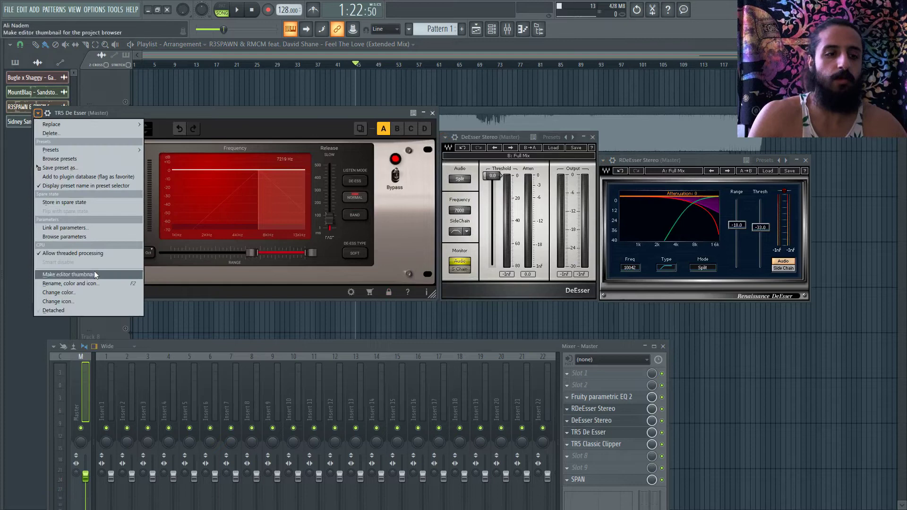
click(99, 309)
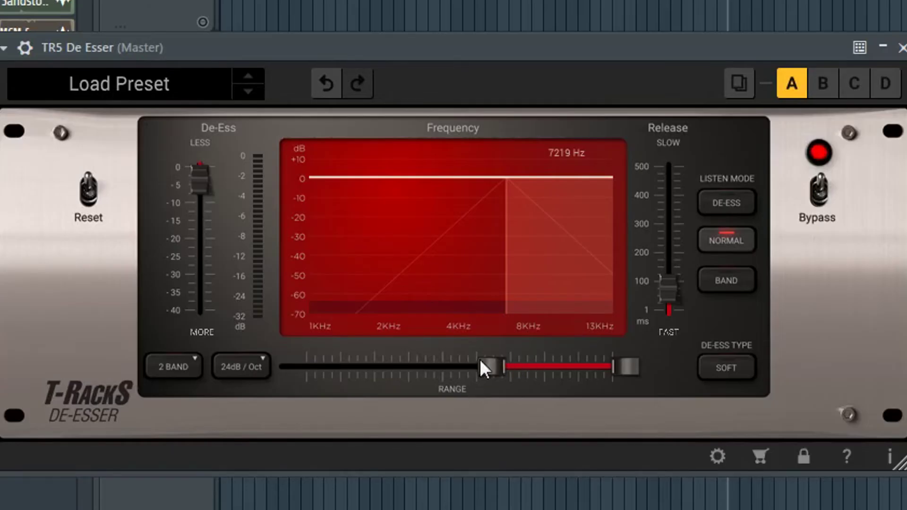
Set TR5 De Esser's lower range frequency to 7434 Hz and, during playback, try De-Ess at maximum before raising it to -11.5
drag(480, 360, 483, 215)
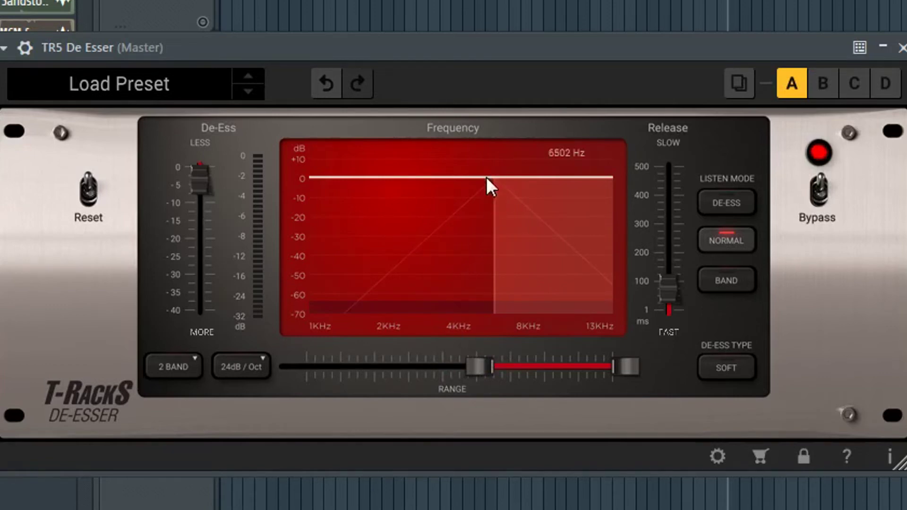
drag(199, 180, 212, 353)
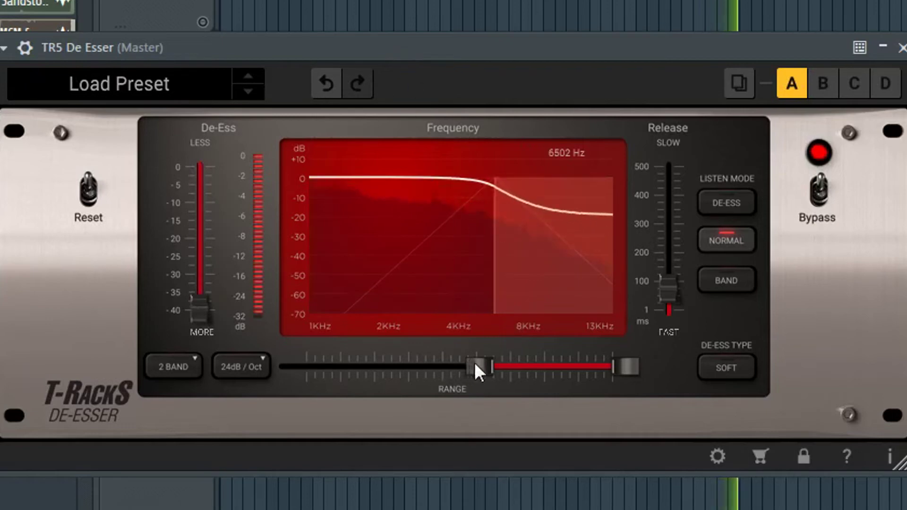
mouse_move(477, 367)
mouse_down()
mouse_move(319, 367)
mouse_move(490, 370)
mouse_up()
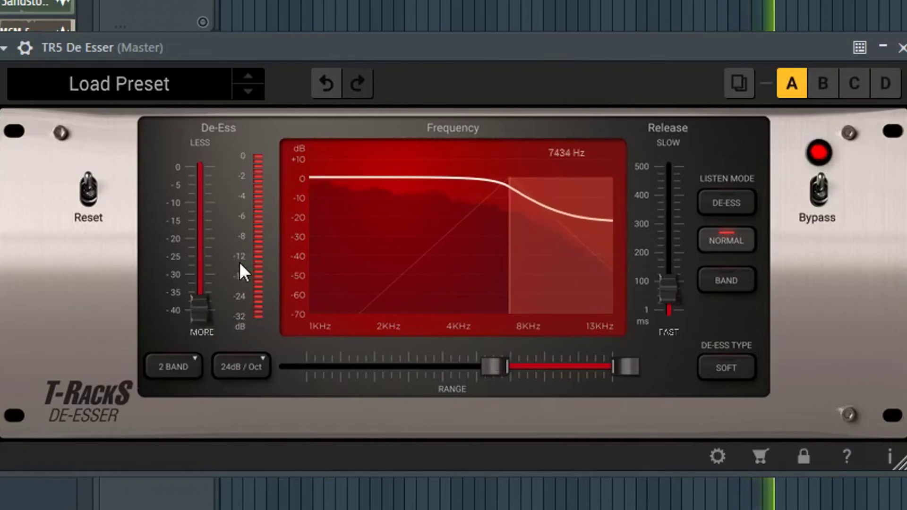
mouse_move(197, 298)
drag(198, 298, 202, 208)
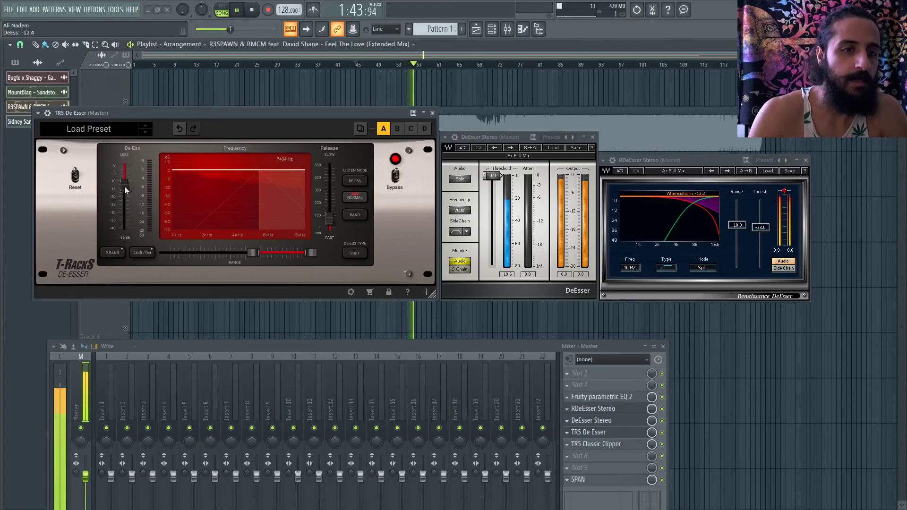
drag(125, 191, 121, 188)
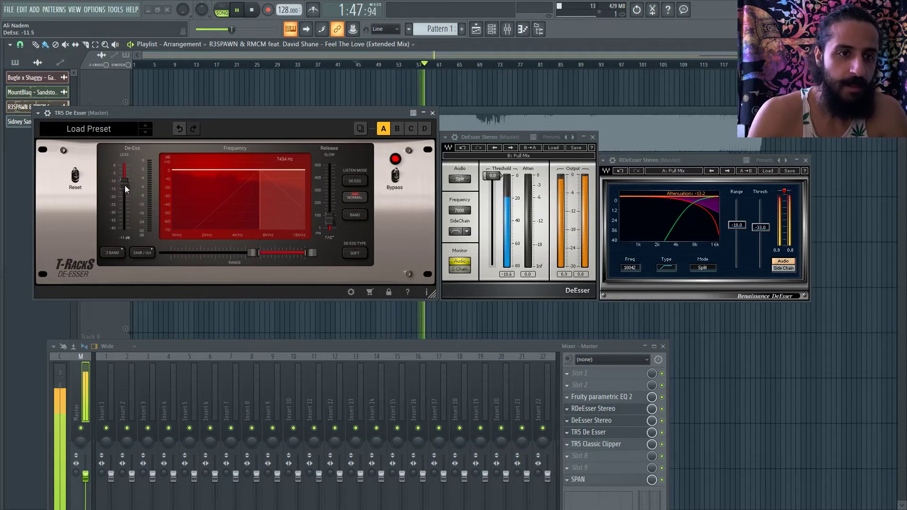
Restart playback and shorten TR5 De Esser's release to 4.9 ms
key(space)
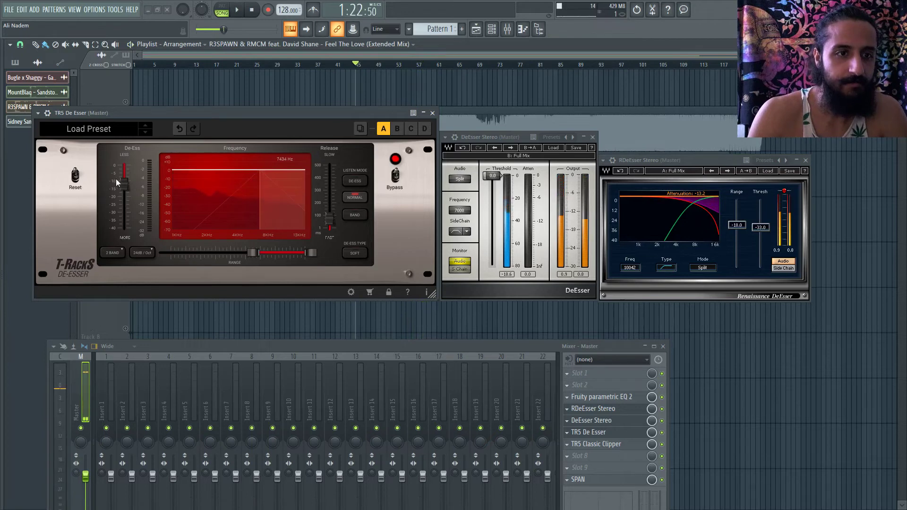
key(space)
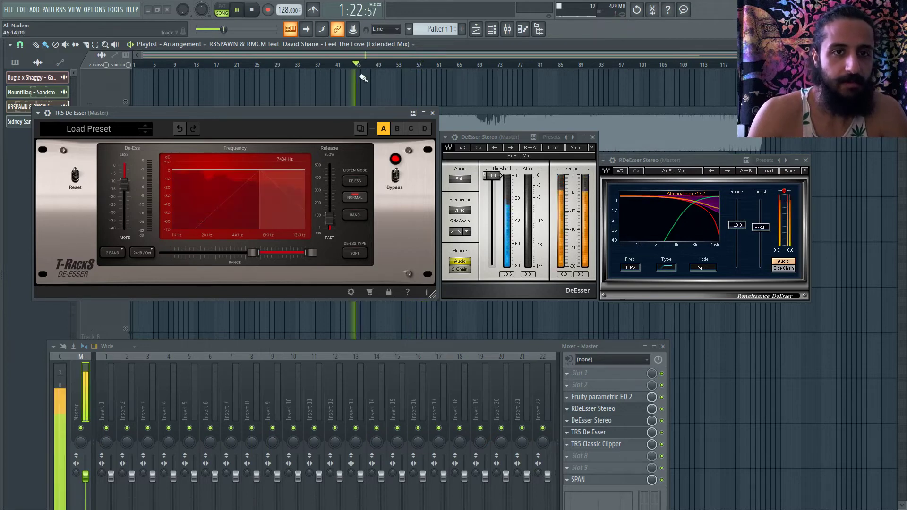
drag(337, 215, 330, 226)
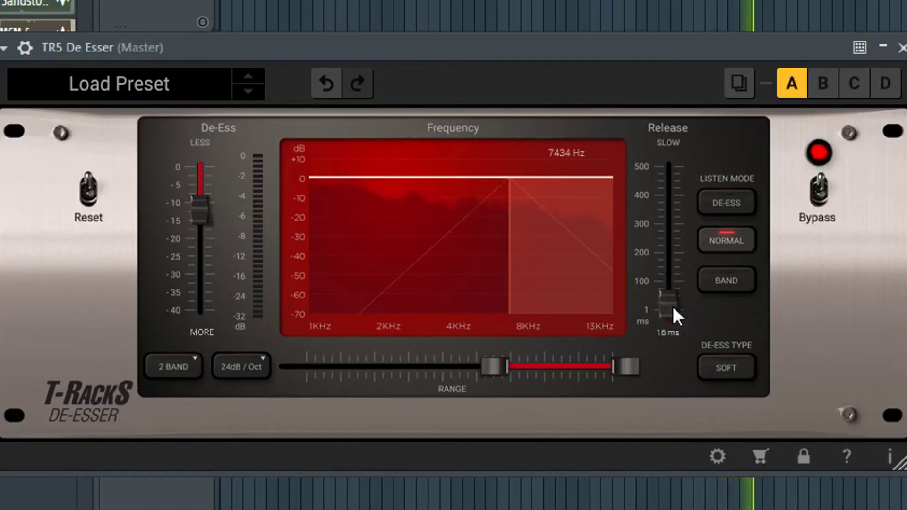
drag(674, 309, 675, 312)
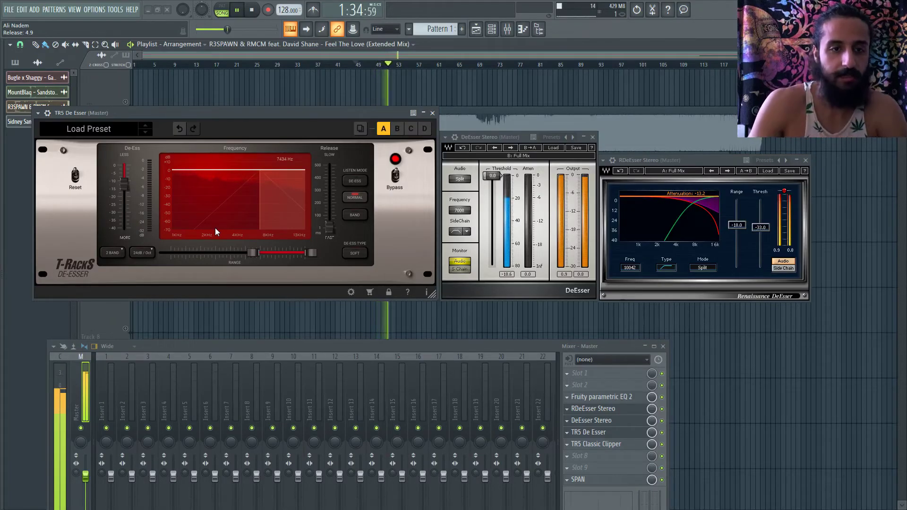
Sweep TR5 De Esser's De-Ess amount down to -40 during playback and bring it back to about -10
mouse_move(127, 186)
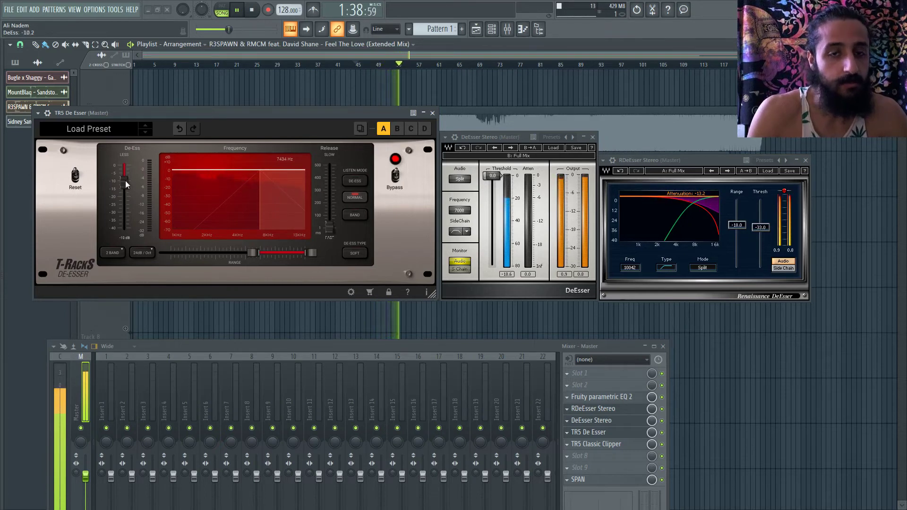
drag(126, 181, 137, 242)
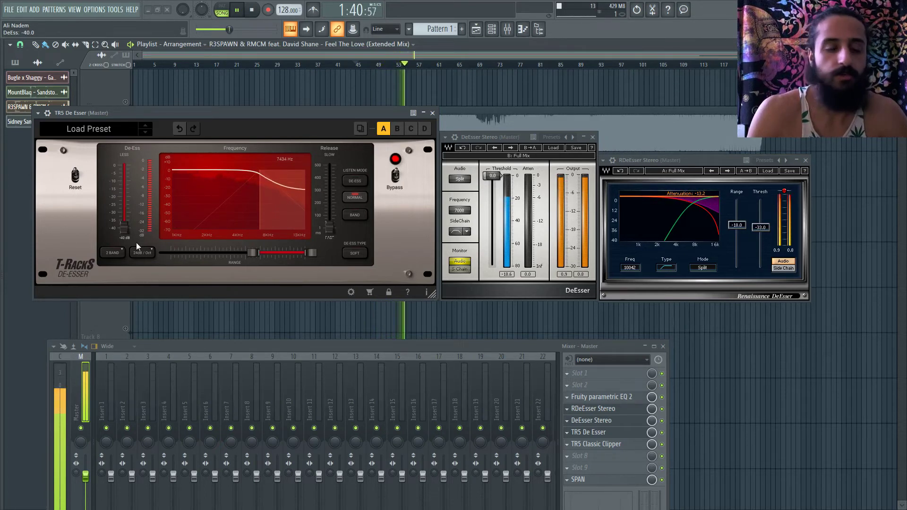
drag(135, 242, 133, 178)
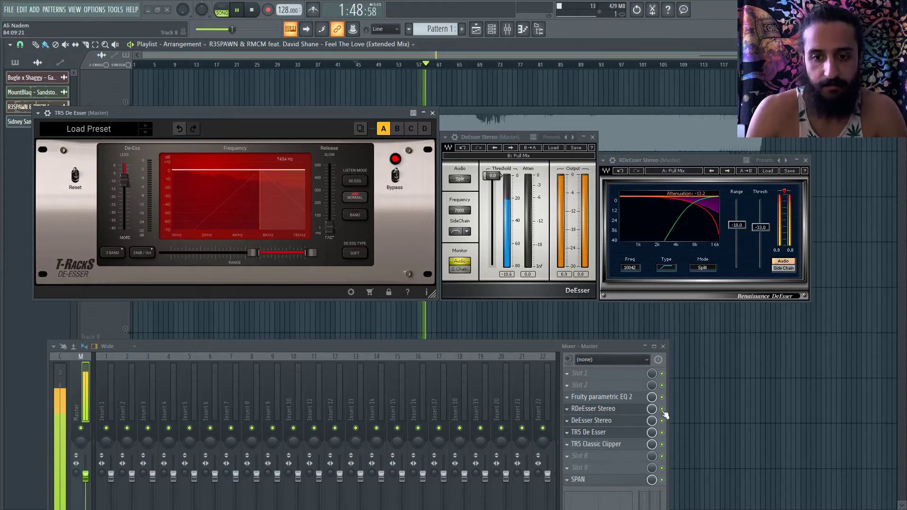
Bypass the three de-essers and TR5 Classic Clipper on the master, placing RDeEsser Stereo beside DeEsser Stereo, and stop playback
click(614, 433)
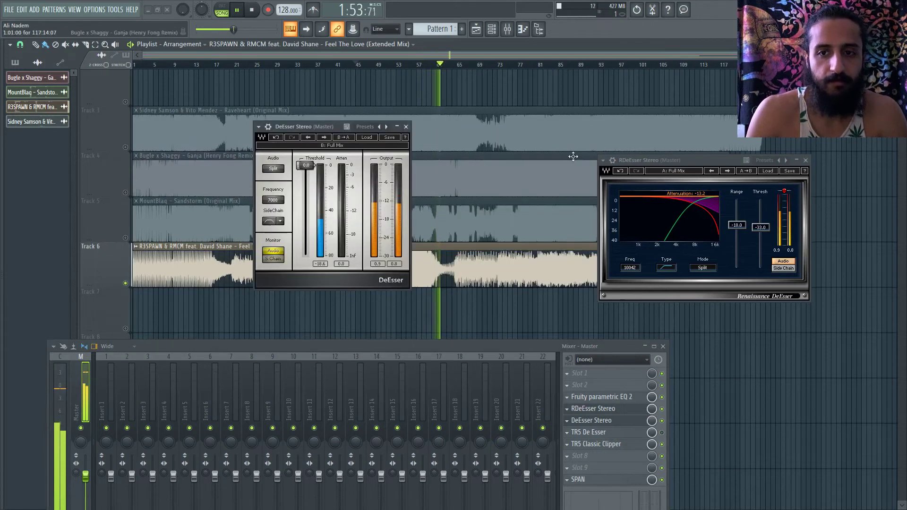
drag(573, 156, 447, 152)
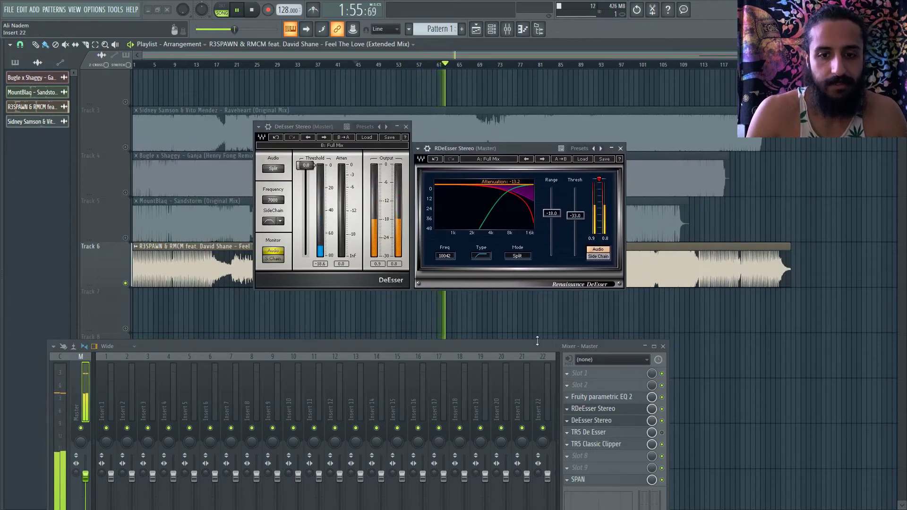
key(space)
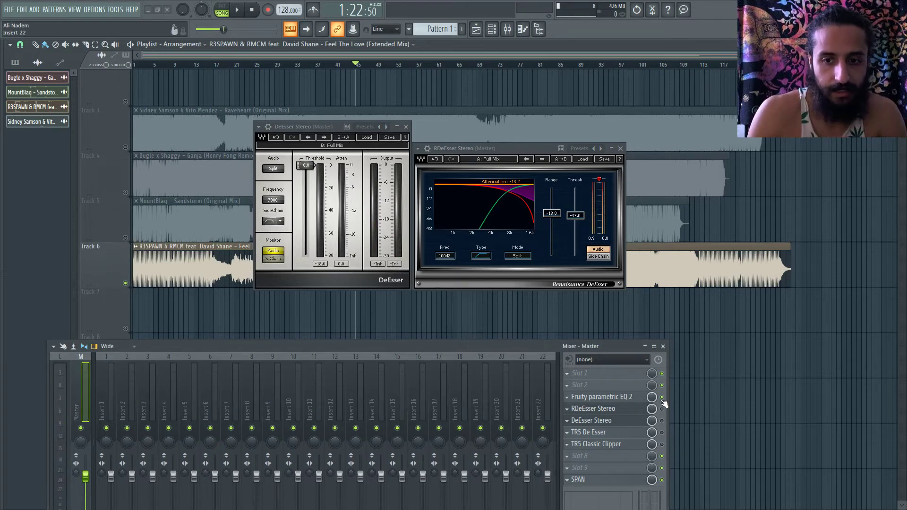
Play the track without the de-essers and inspect its spectrum in Fruity Parametric EQ 2, closing the EQ window
key(space)
click(595, 397)
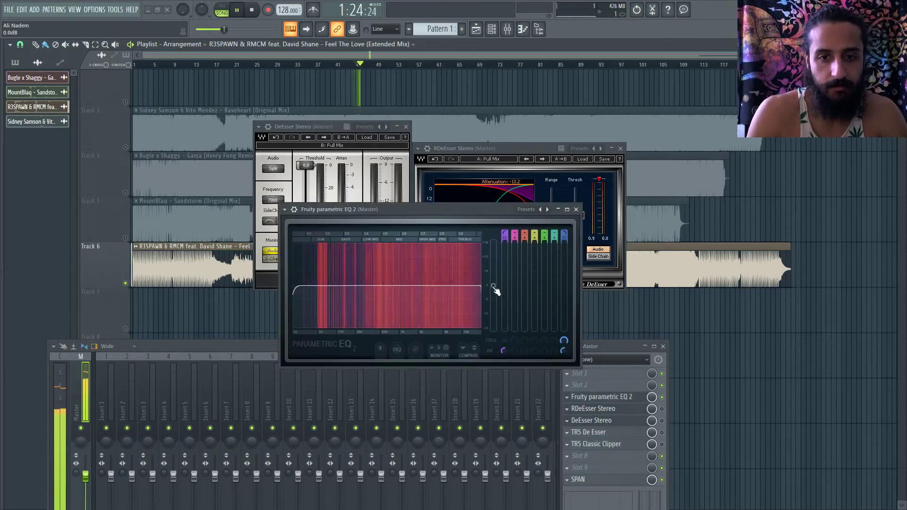
click(576, 209)
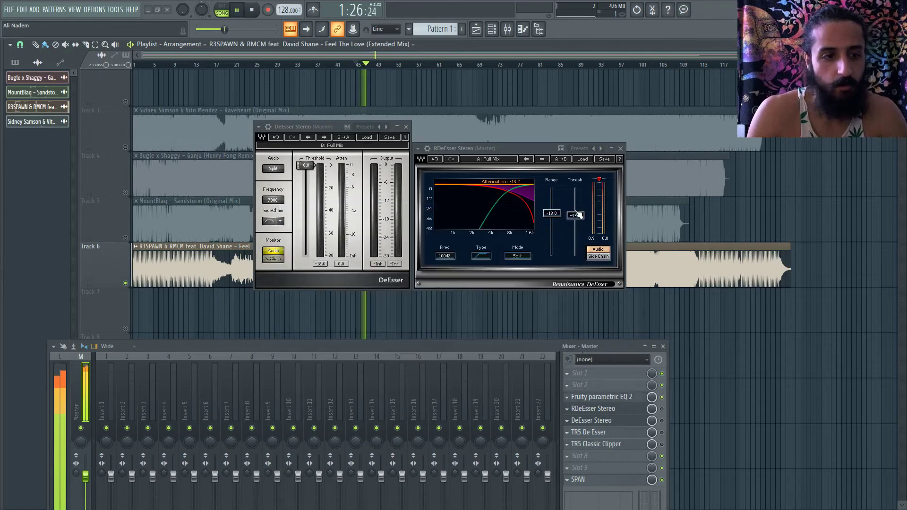
Enable DeEsser Stereo in slot 5 and replay the track through it to check its threshold and output meters
click(662, 420)
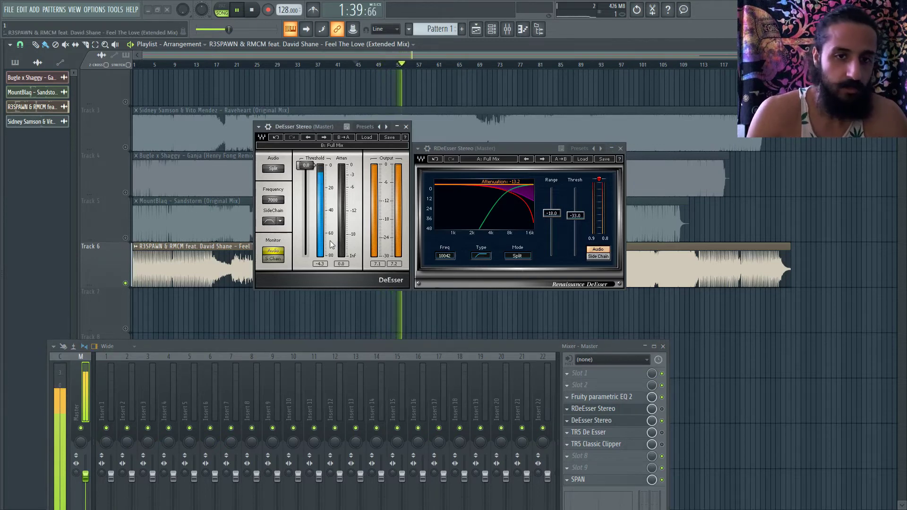
key(space)
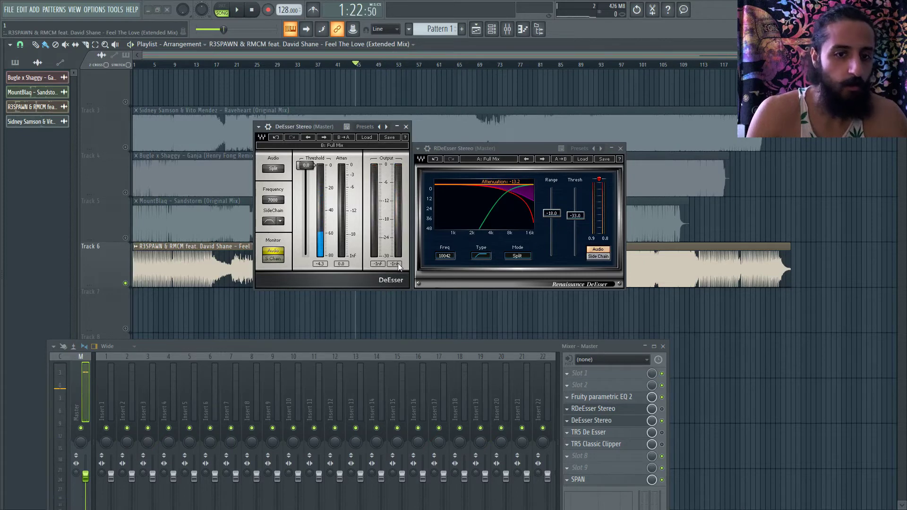
key(space)
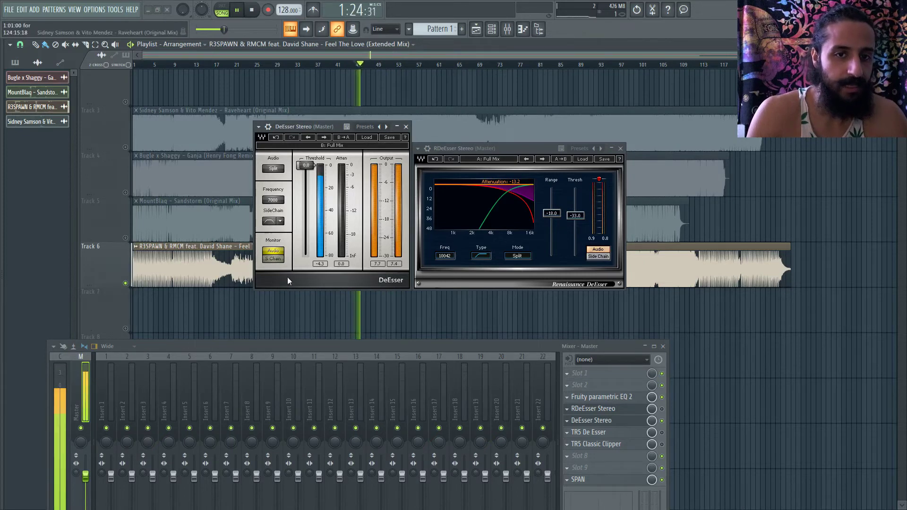
key(space)
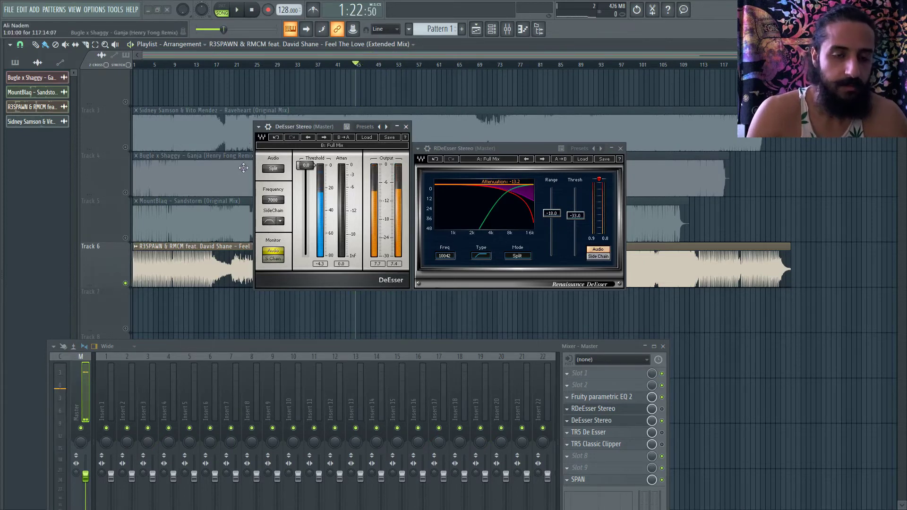
Reset the main level of Fruity Parametric EQ 2 on the master and close its window
click(599, 397)
right_click(503, 272)
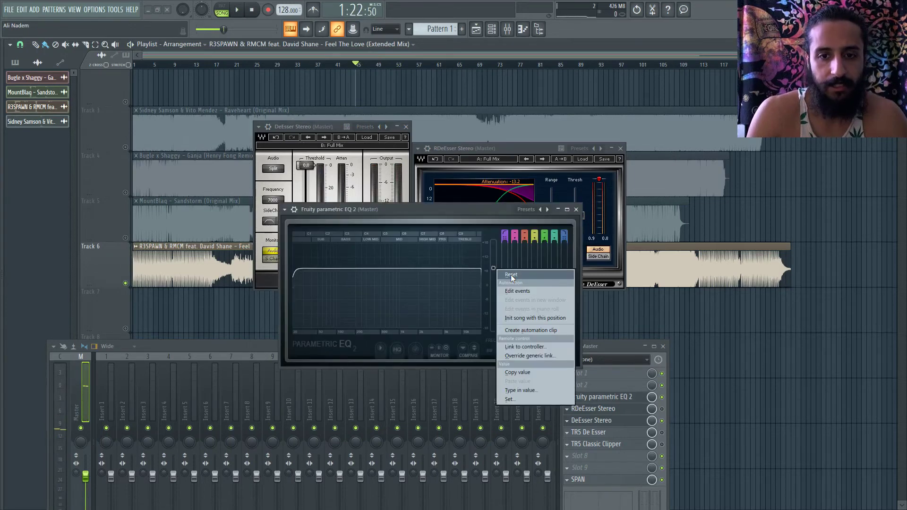
click(513, 397)
click(576, 209)
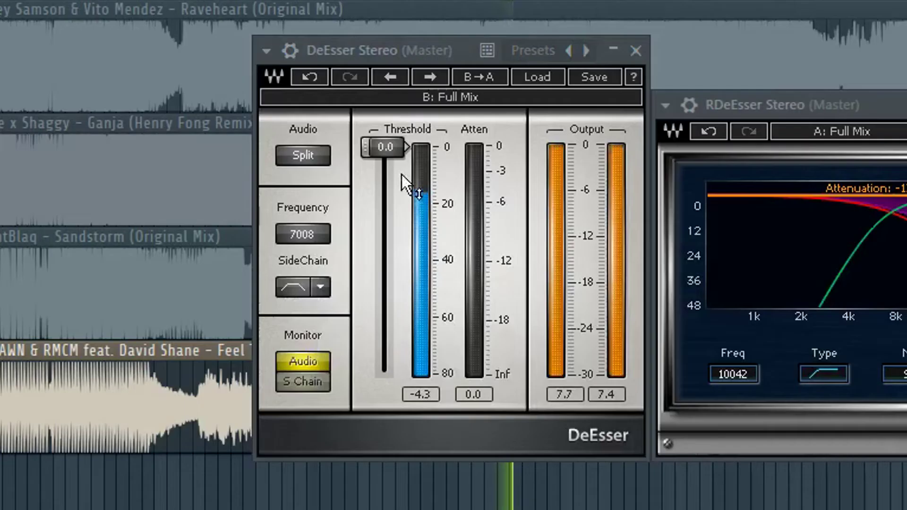
Lower DeEsser Stereo's threshold to -6.6 dB and compare its Wide and Split audio modes during playback, ending on Split
drag(306, 165, 305, 167)
drag(383, 148, 383, 164)
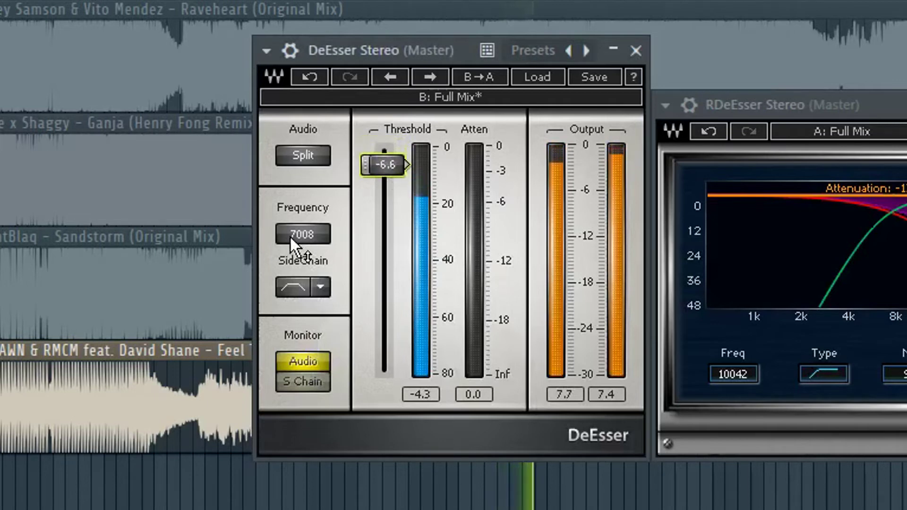
click(303, 152)
click(315, 160)
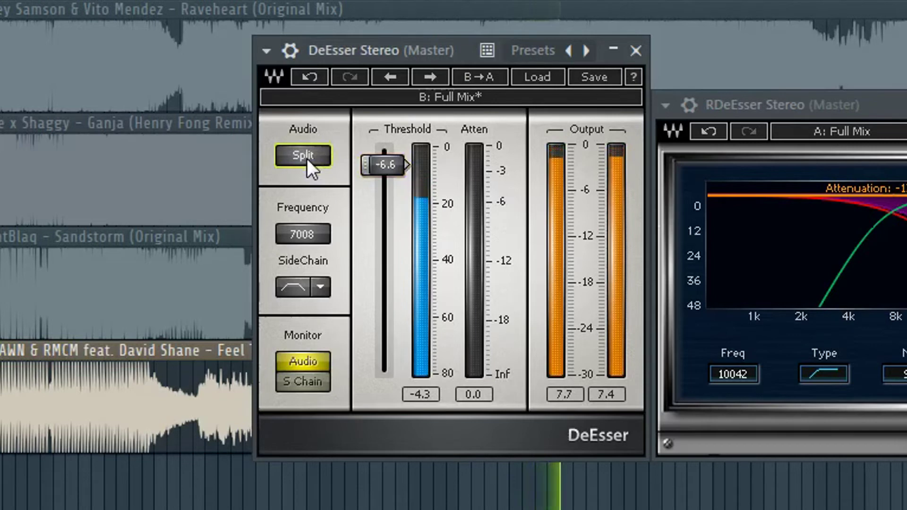
click(307, 158)
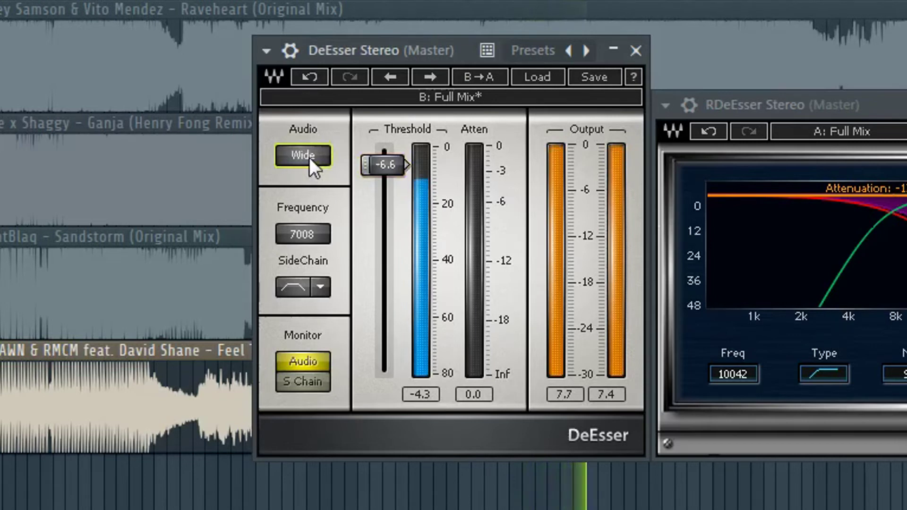
click(309, 157)
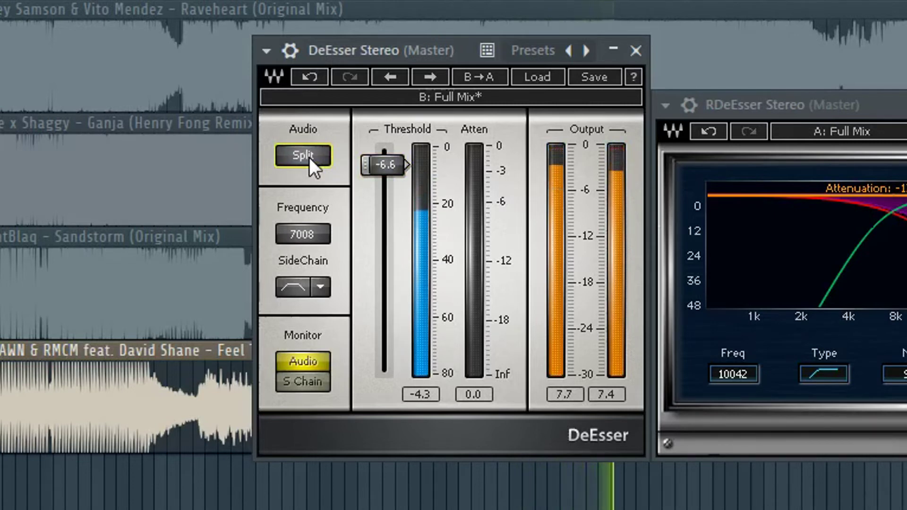
Try DeEsser Stereo's threshold at -13.3 and -11.0 dB, sweep it far down to about -33 dB, and stop playback
drag(382, 165, 378, 194)
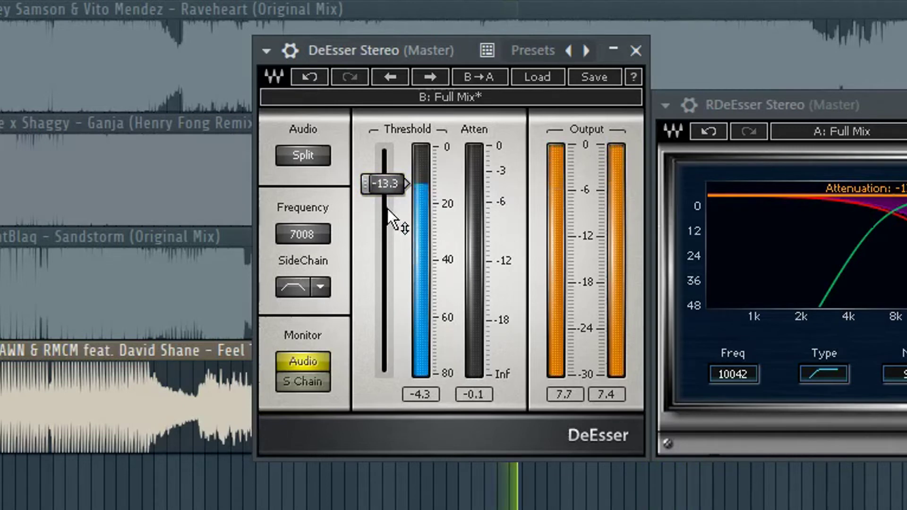
drag(383, 183, 382, 177)
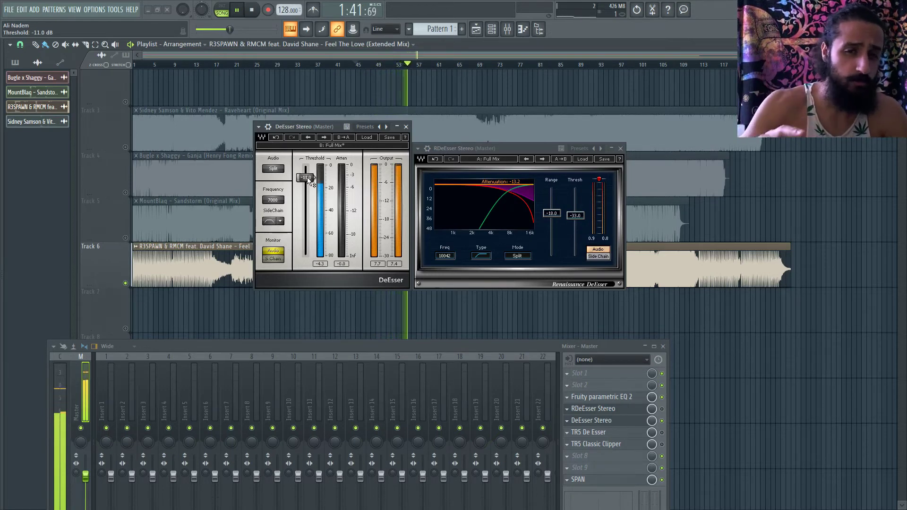
drag(309, 181, 312, 256)
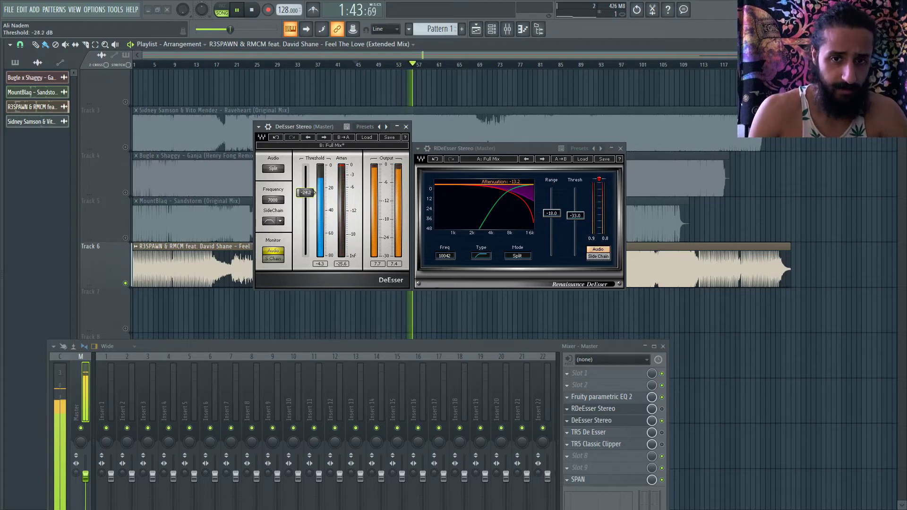
drag(306, 220, 305, 202)
key(space)
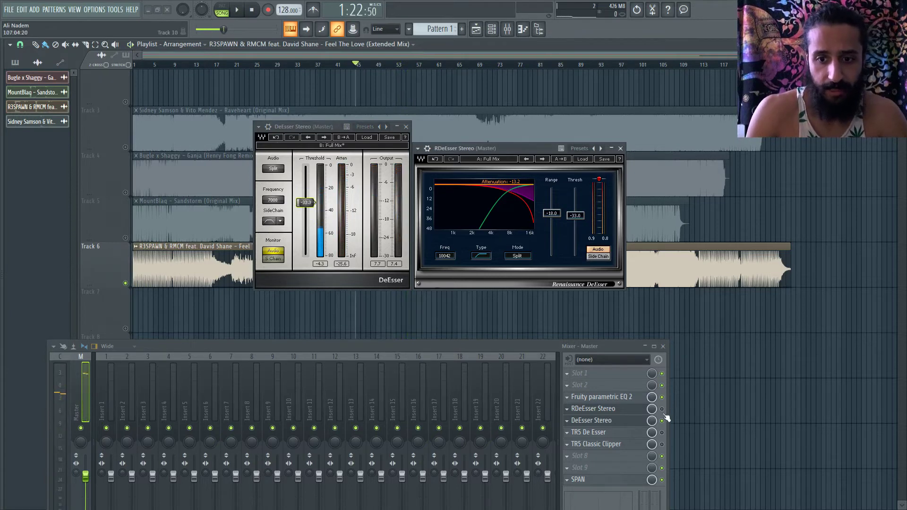
Bypass DeEsser Stereo, close its window and switch on RDeEsser Stereo in slot 4 of the master
click(662, 421)
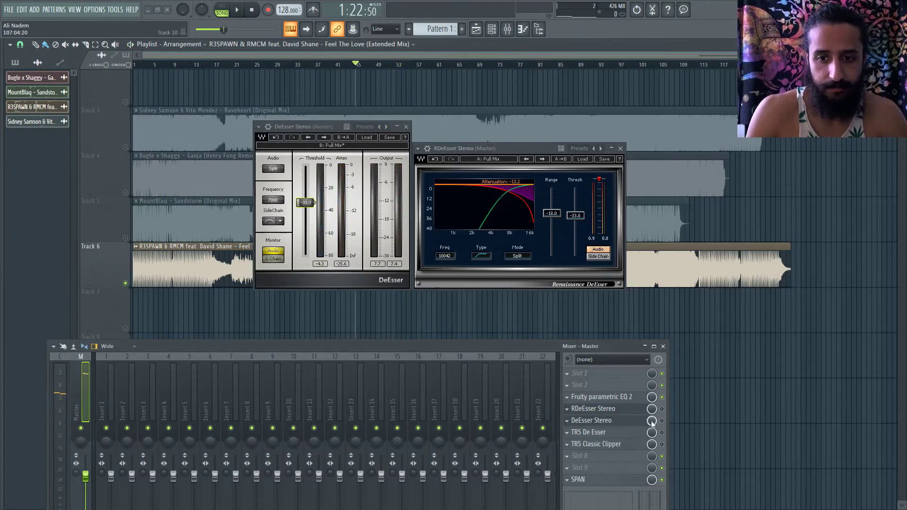
click(582, 160)
click(607, 289)
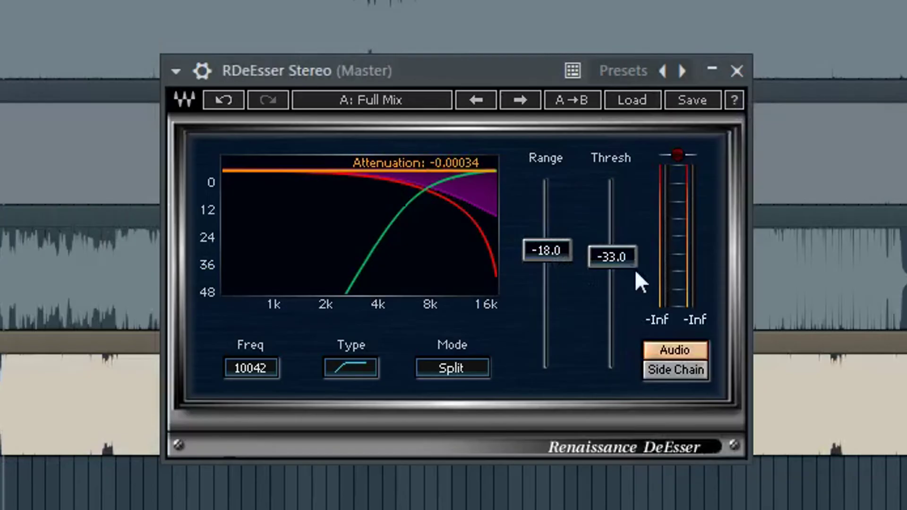
Sweep RDeEsser's range fully down and restore it to -18.0, trying thresholds of -34.7 and -21.0 during playback
drag(569, 216, 547, 364)
drag(615, 230, 611, 261)
click(554, 365)
text(-18)
key(Return)
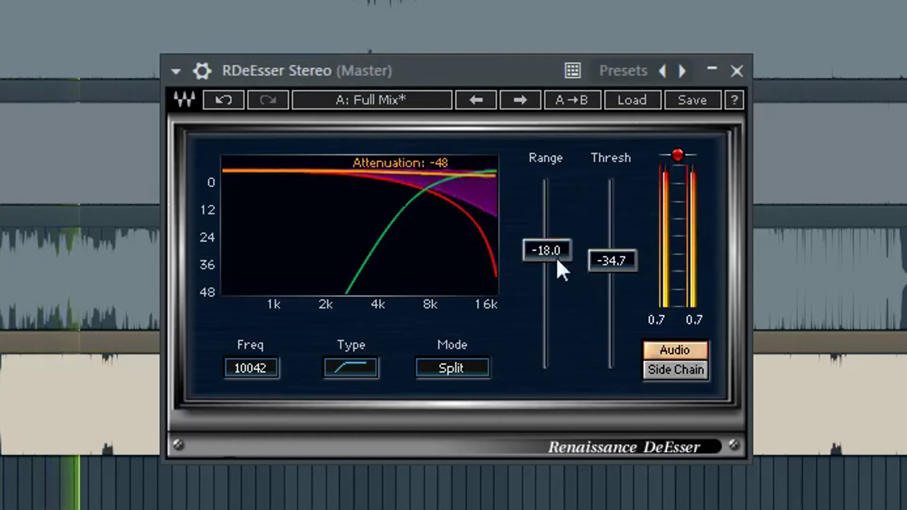
drag(612, 261, 617, 232)
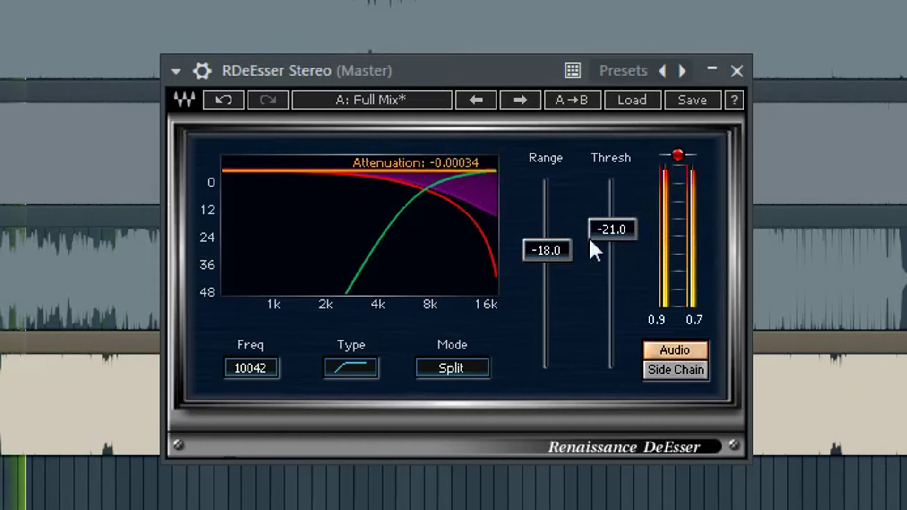
mouse_move(600, 232)
mouse_down()
mouse_move(600, 221)
mouse_move(605, 257)
mouse_move(613, 226)
mouse_up()
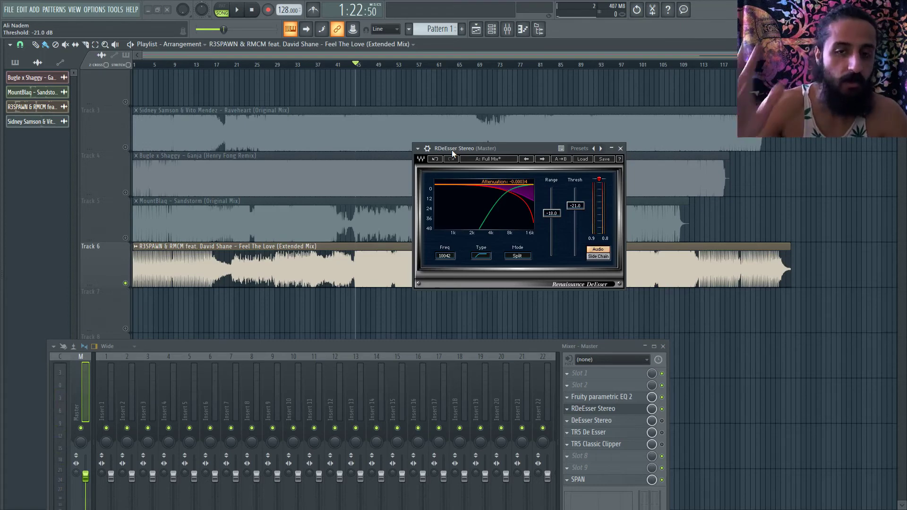
Remove RDeEsser Stereo, DeEsser Stereo and TR5 De Esser from slots 4 to 6 of the master
click(569, 415)
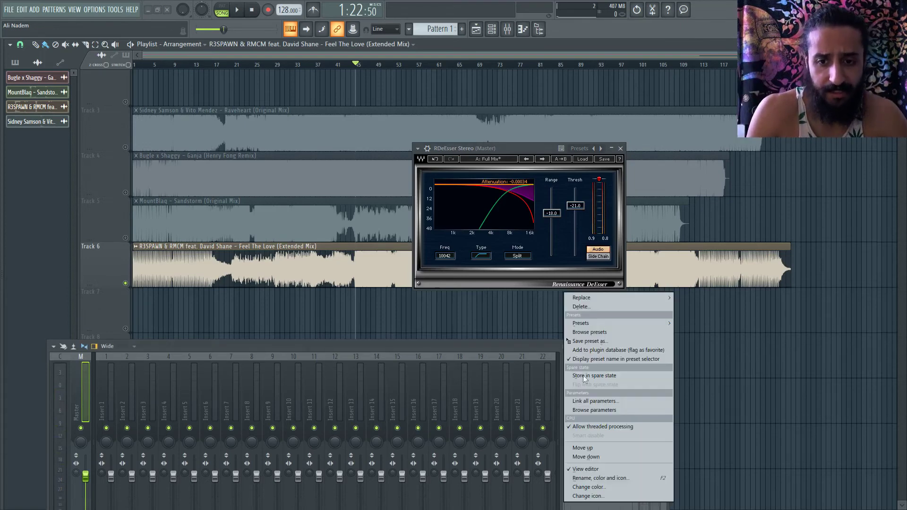
mouse_move(581, 297)
click(247, 24)
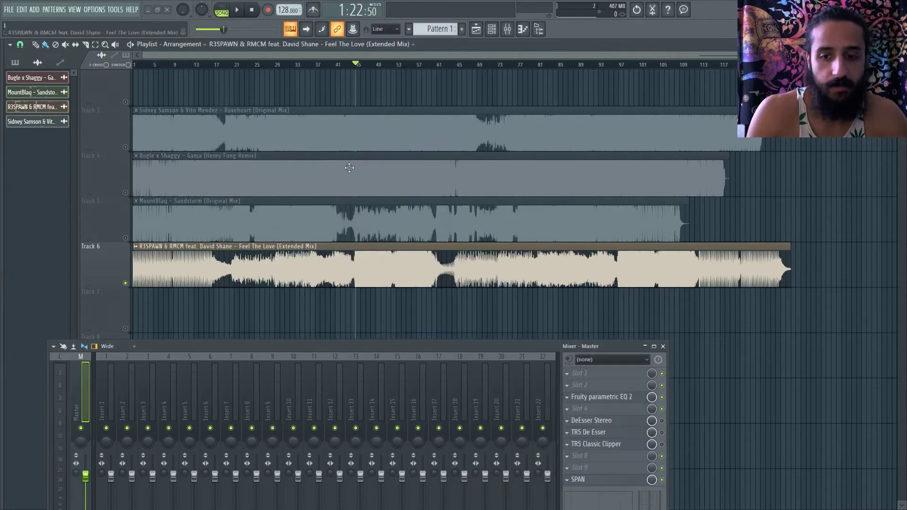
click(569, 419)
mouse_move(581, 298)
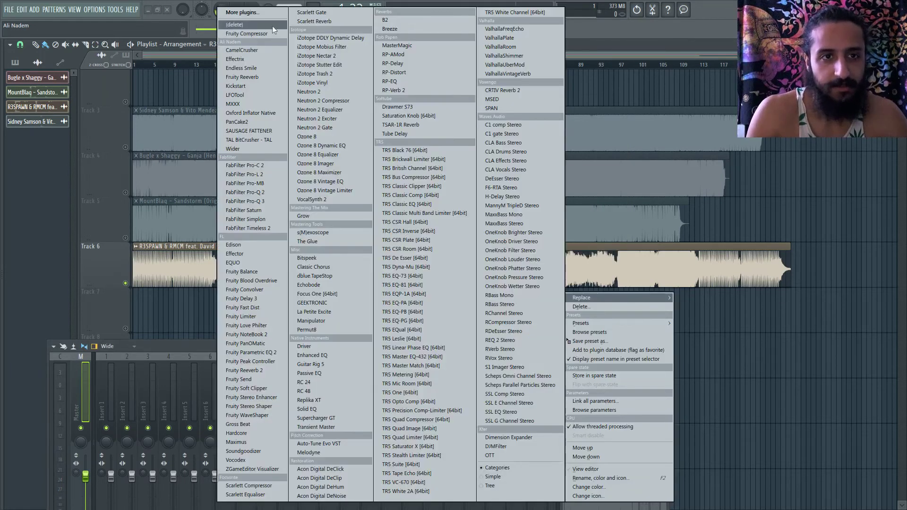
click(235, 25)
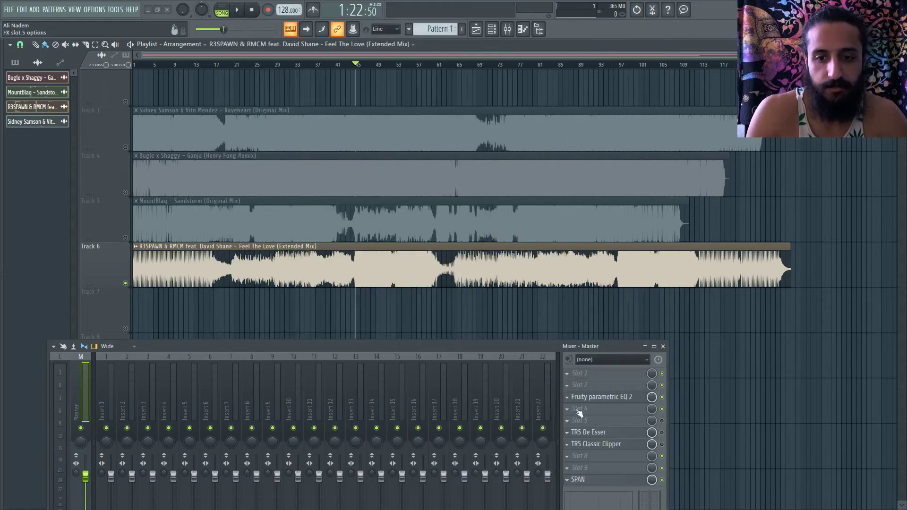
Load Endless Smile into slot 1 of the master and move its Intensity knob to make it the last tweaked parameter
click(566, 373)
mouse_move(581, 298)
click(267, 68)
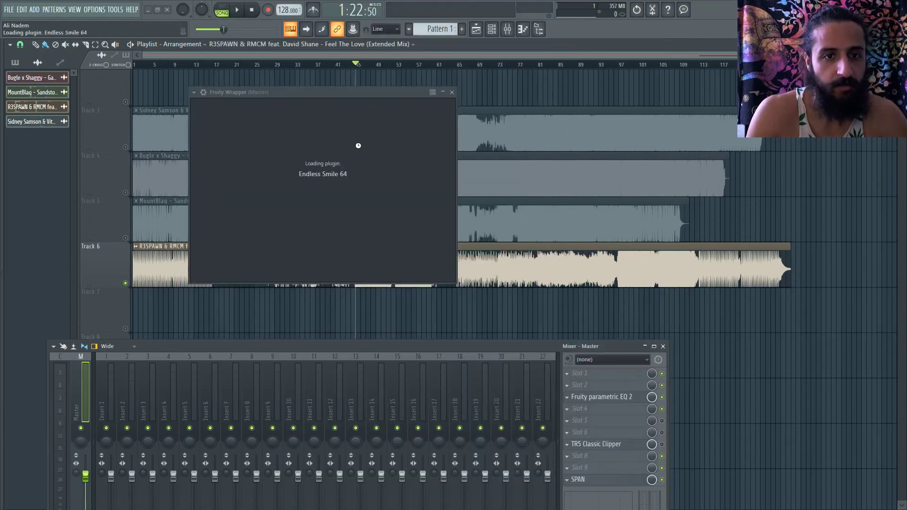
drag(357, 175, 323, 189)
Create an automation clip for Endless Smile's Intensity from the last tweaked parameter and close the plugin window
click(115, 11)
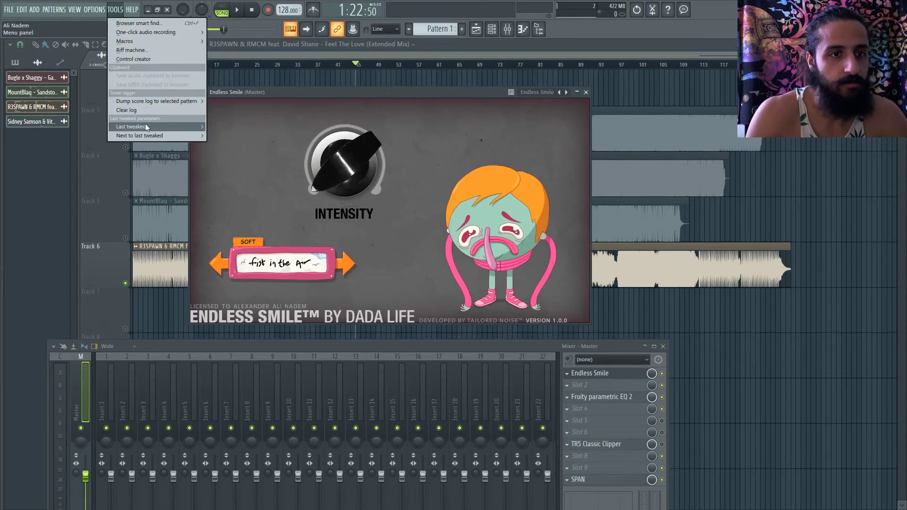
mouse_move(145, 127)
click(248, 172)
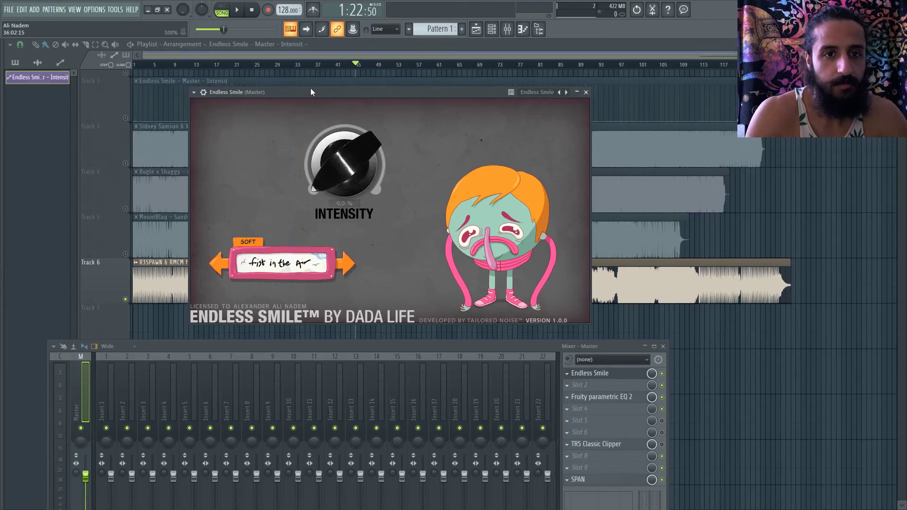
click(586, 92)
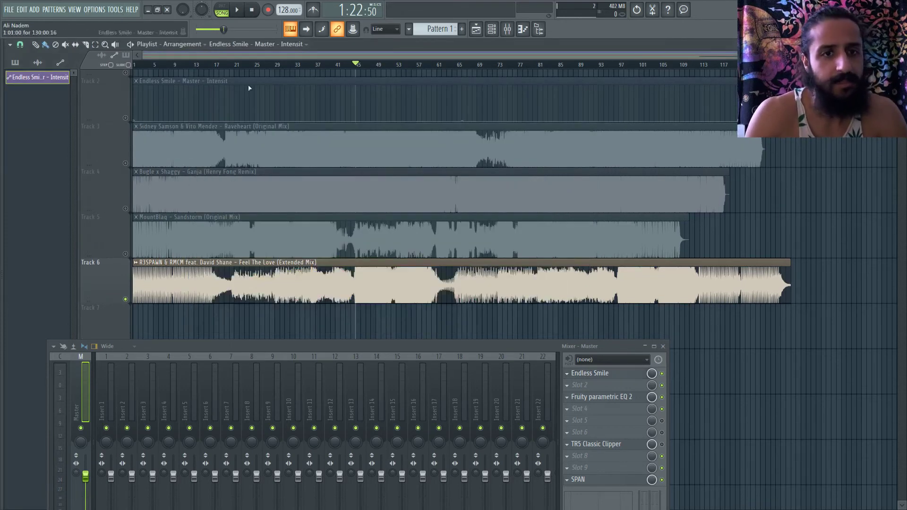
Place the playhead at bar 41, before the drop, and select bars 41 to 45 in the playlist
click(254, 65)
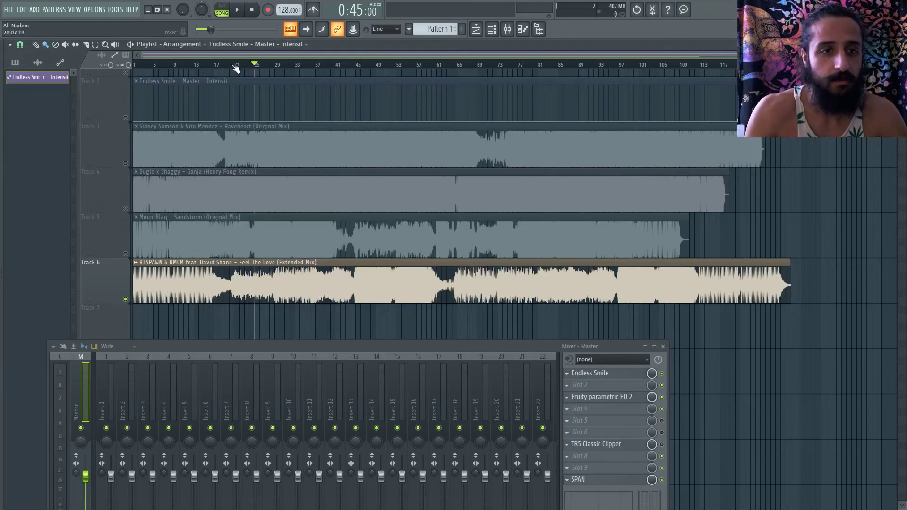
scroll(250, 118, up, 4)
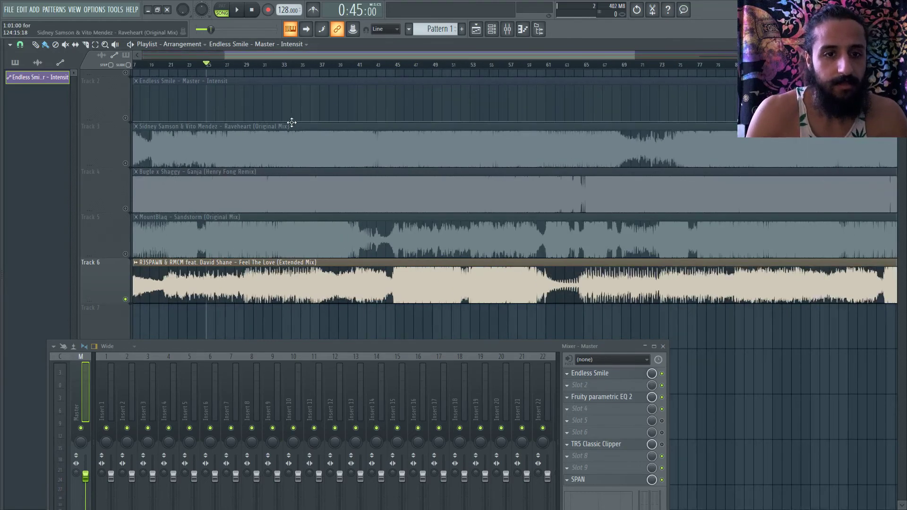
scroll(339, 115, up, 4)
click(314, 65)
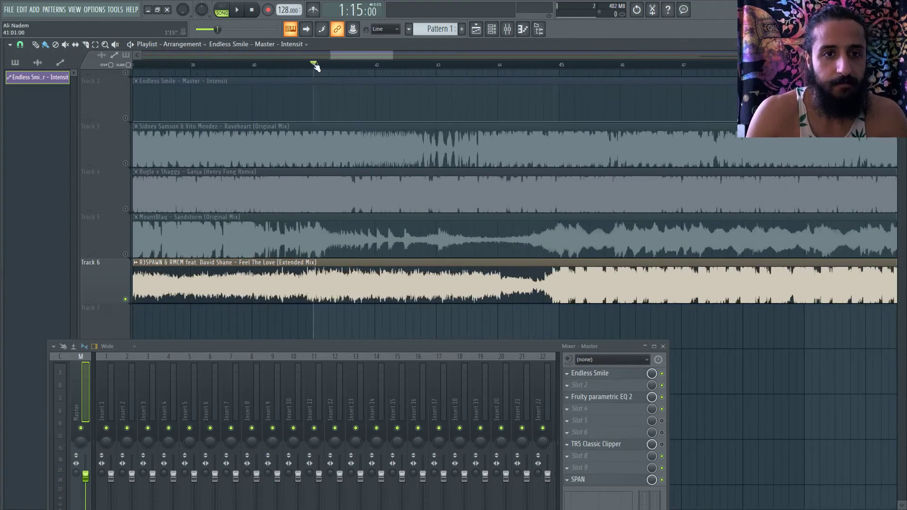
drag(313, 65, 561, 82)
Shape the Intensity automation as a curved rise from zero at bar 41 to 0.5 at bar 44, falling to zero at bar 45
click(314, 123)
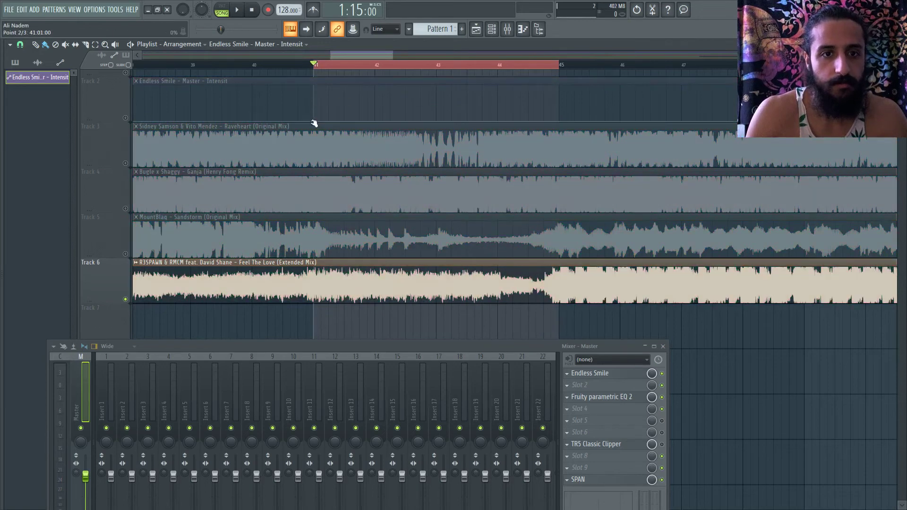
drag(524, 120, 498, 104)
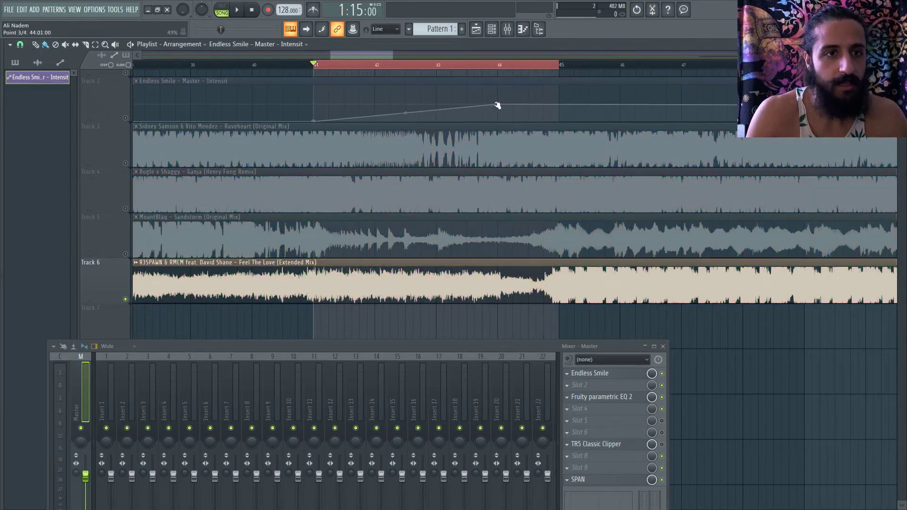
right_click(498, 104)
click(530, 271)
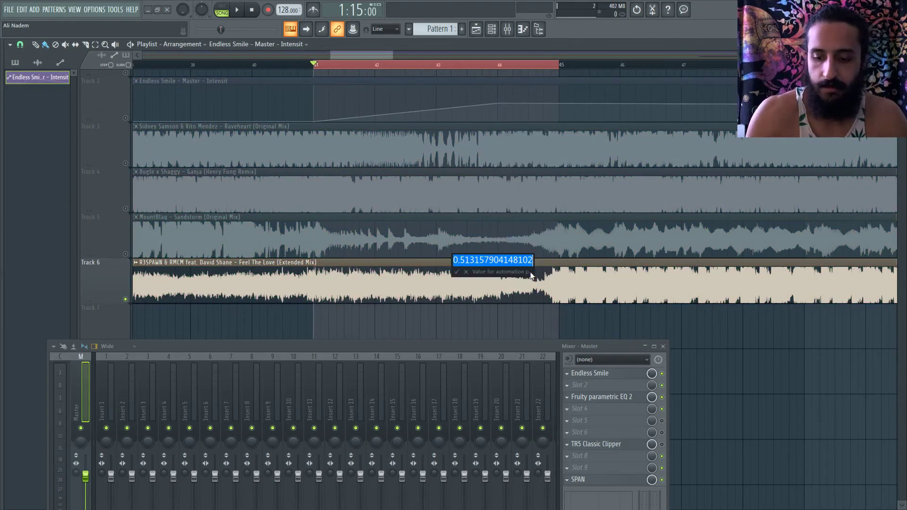
text(0.5)
key(Return)
drag(551, 104, 559, 128)
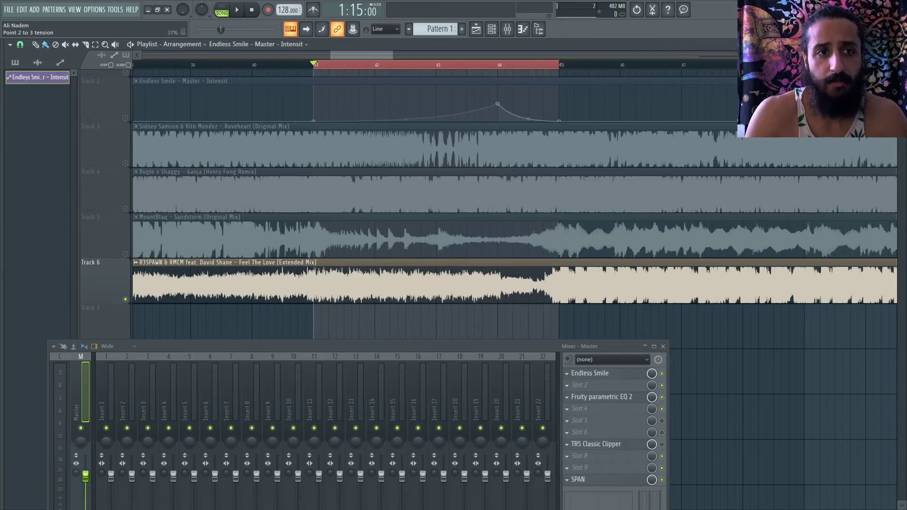
Play the build-up from bar 41, unmute automation Track 2, watch Endless Smile's Intensity in its editor, and stop playback
click(315, 64)
key(space)
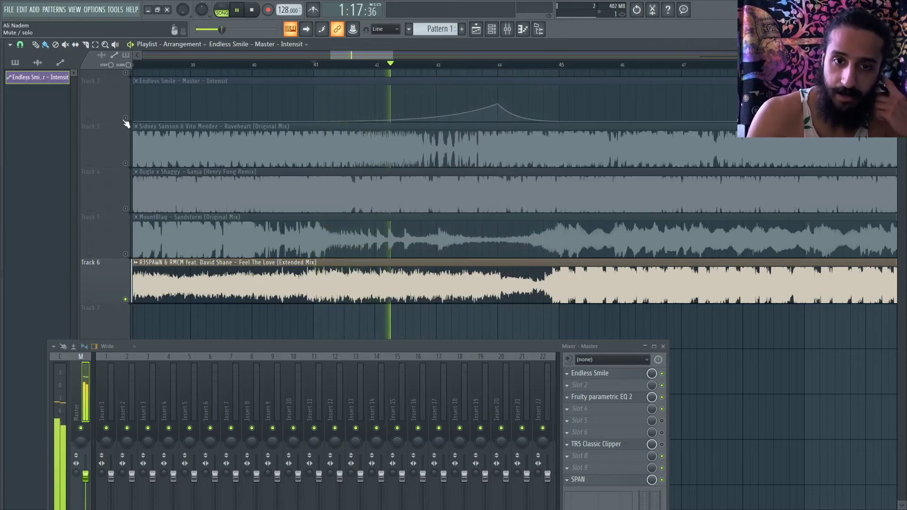
click(125, 118)
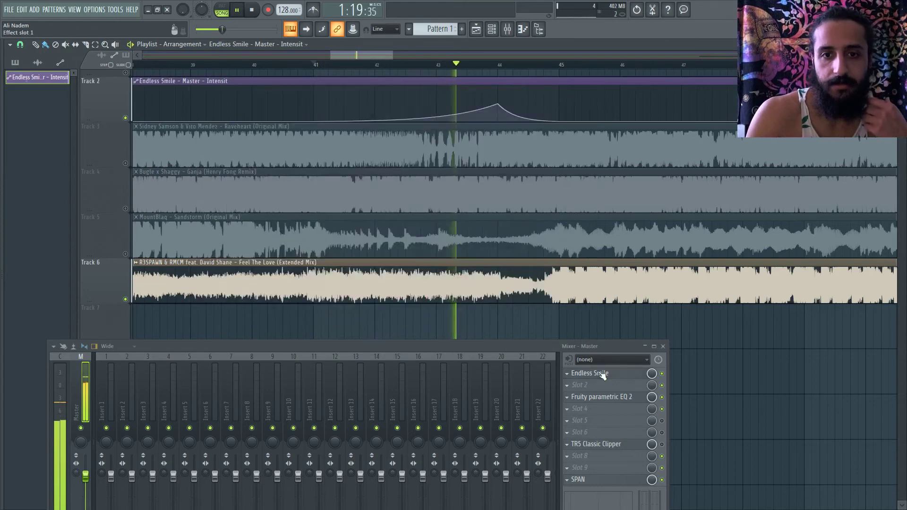
click(603, 375)
drag(403, 92, 249, 83)
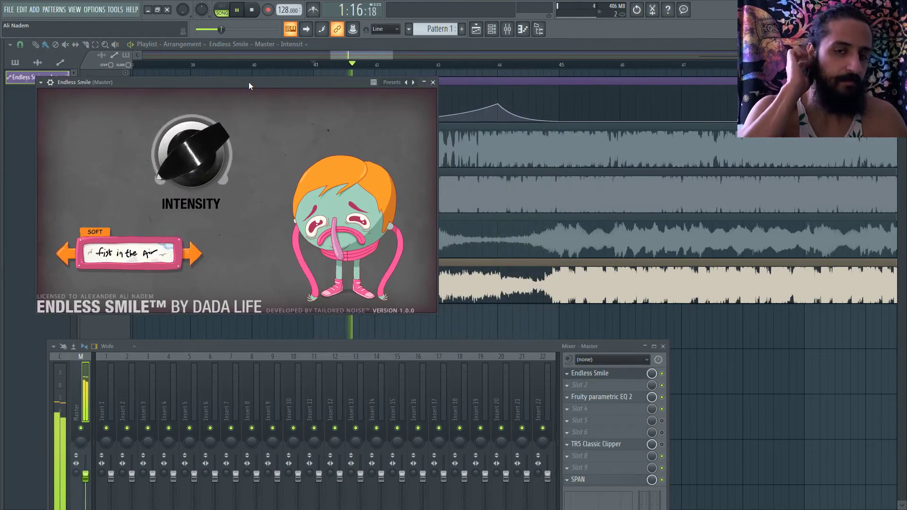
key(space)
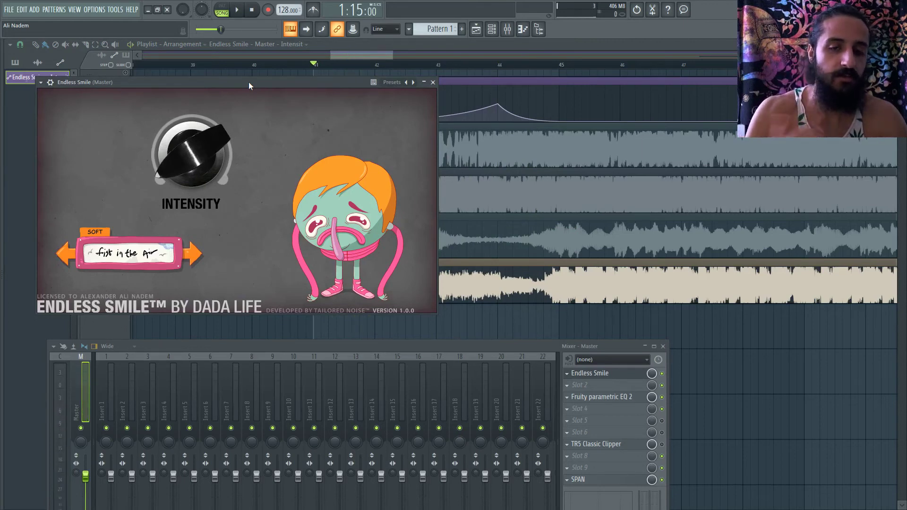
Place the playhead around bar 43, view Endless Smile's Intensity, and lower the automation peak at bar 44 to 34%
click(349, 50)
click(452, 71)
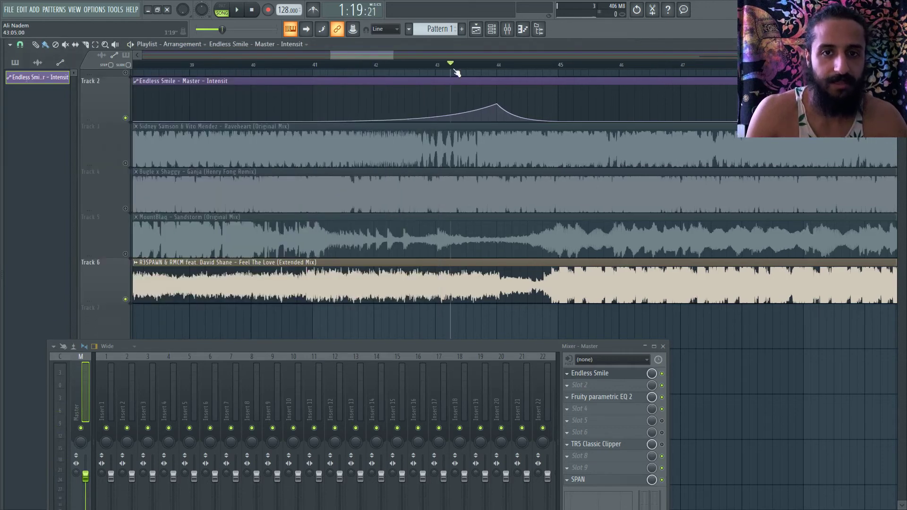
click(604, 374)
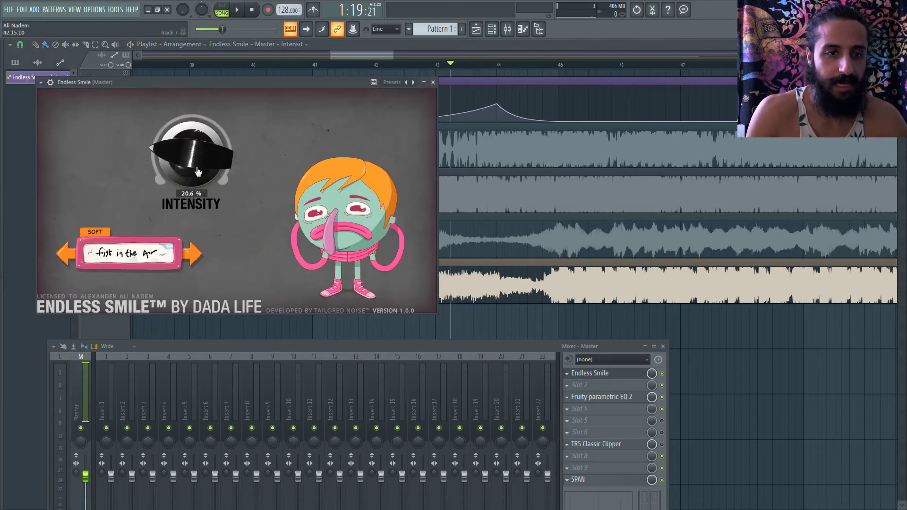
click(432, 83)
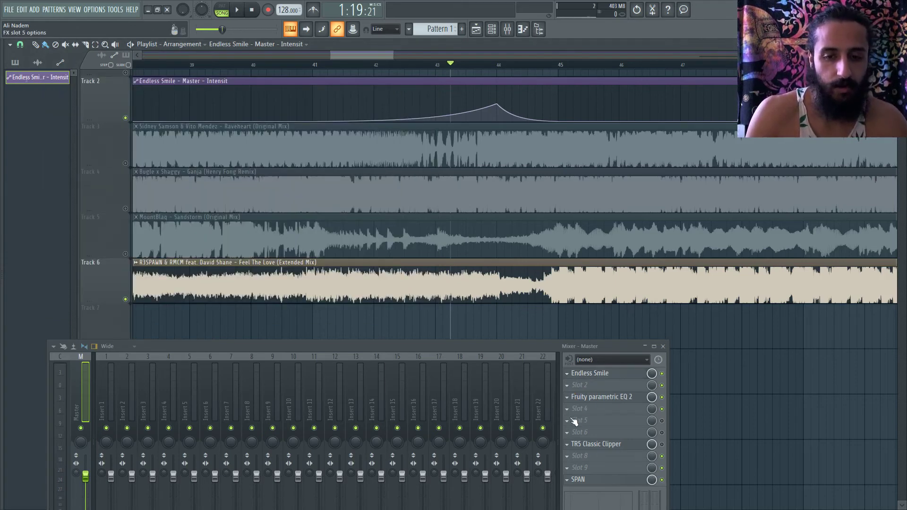
drag(498, 105, 498, 110)
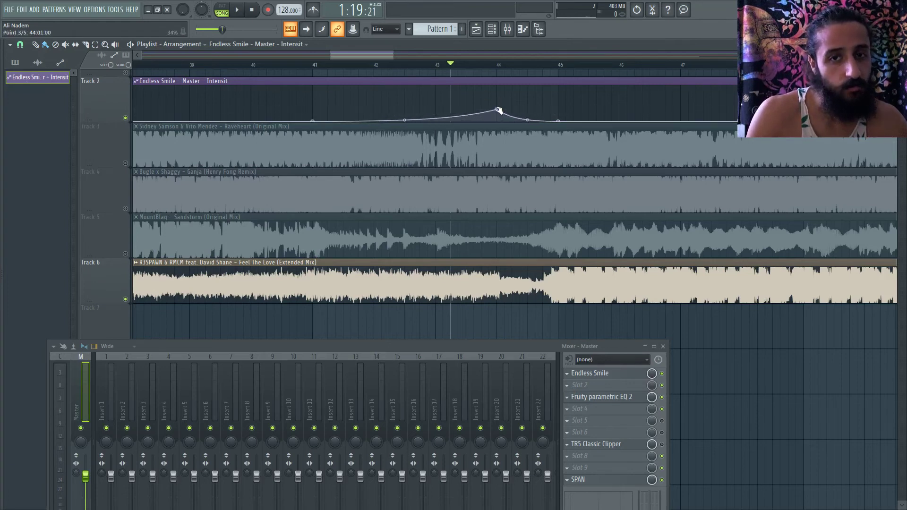
Replace Endless Smile in the Master's first effect slot with SAUSAGE FATTENER and move its editor clear of the playlist's edge
click(566, 374)
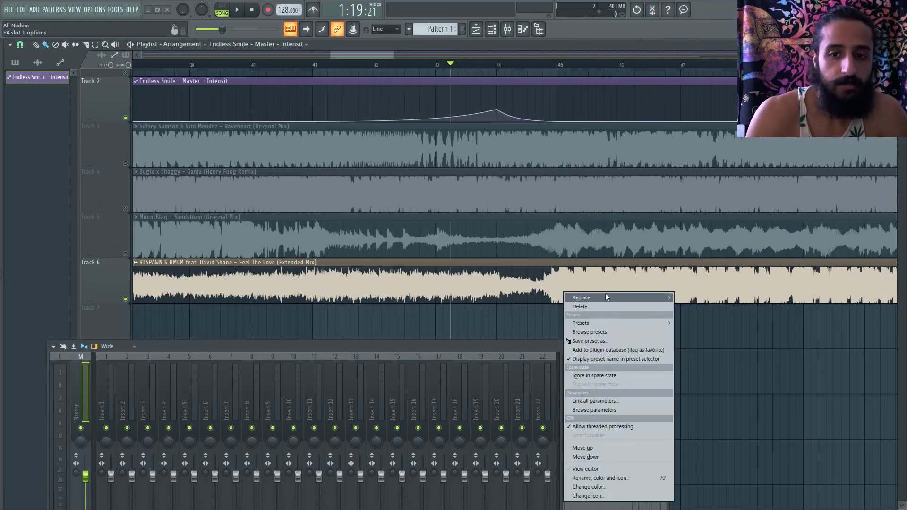
mouse_move(605, 296)
click(276, 133)
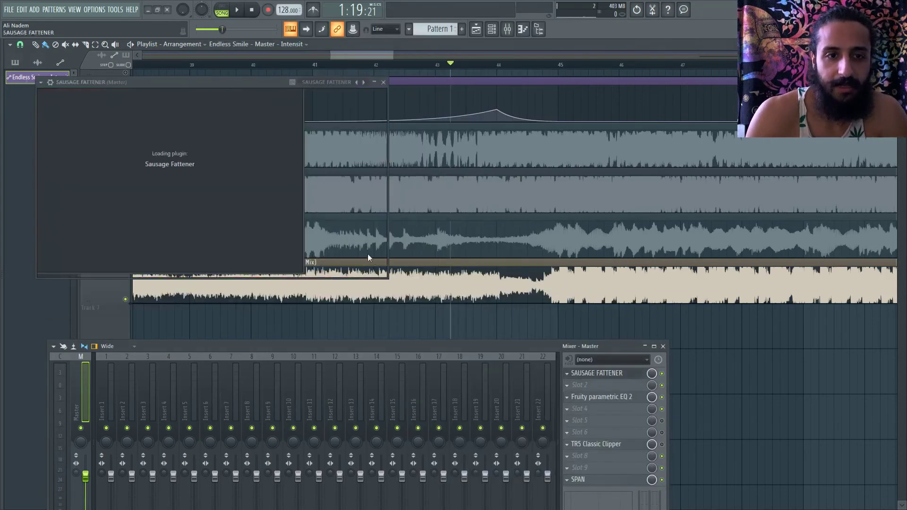
drag(252, 86, 431, 86)
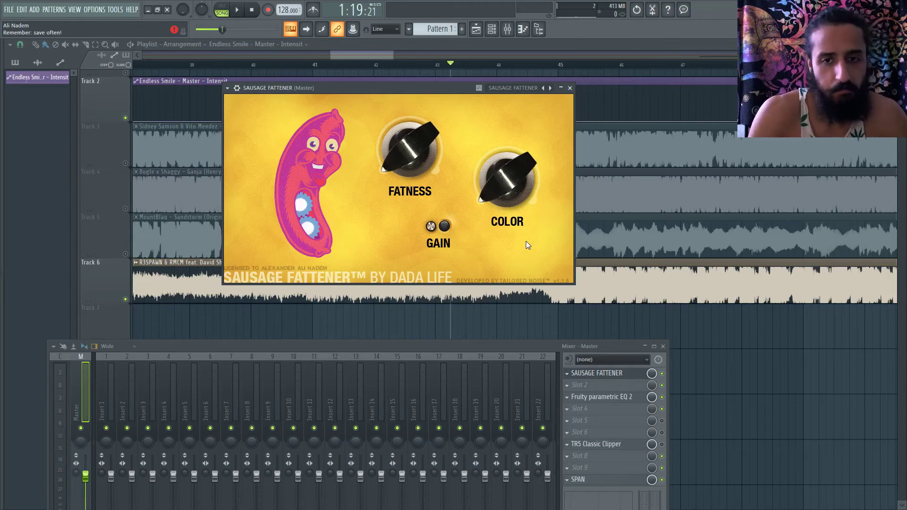
Inspect Sausage Fattener's Gain and try small adjustments of Color and Fatness, leaving Fatness at 1.0%
mouse_move(505, 190)
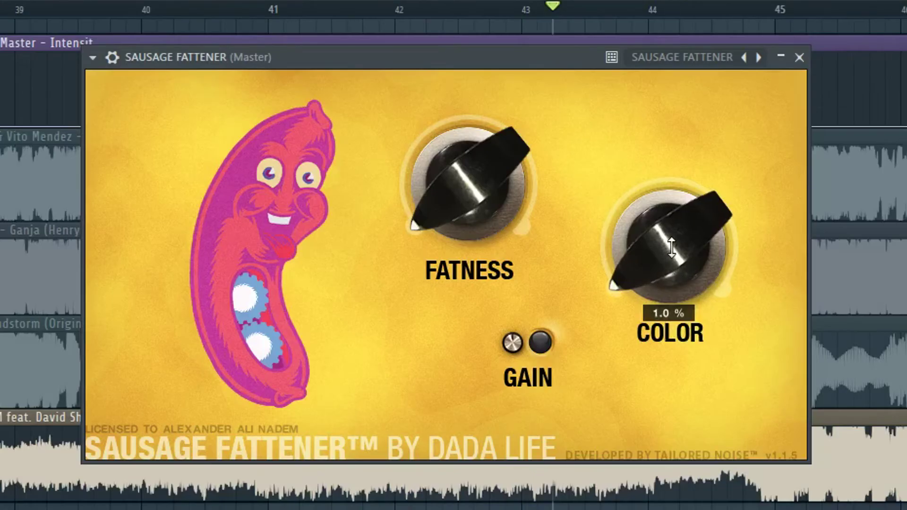
mouse_move(506, 180)
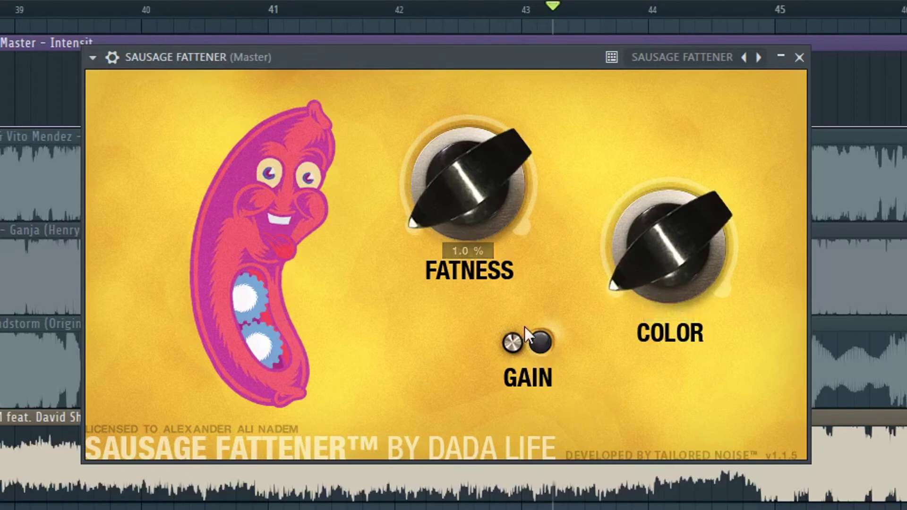
mouse_move(514, 341)
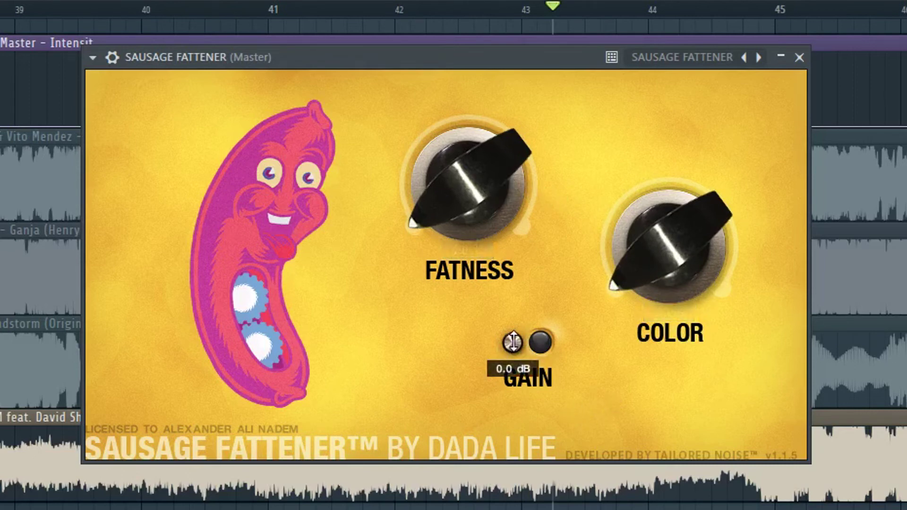
drag(513, 341, 798, 434)
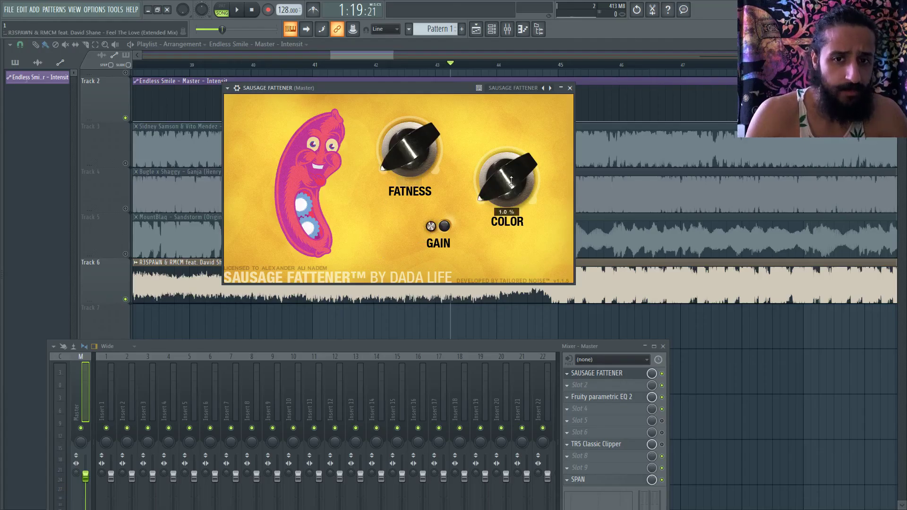
mouse_move(513, 175)
mouse_down()
mouse_move(515, 16)
mouse_move(513, 168)
mouse_up()
drag(415, 152, 425, 175)
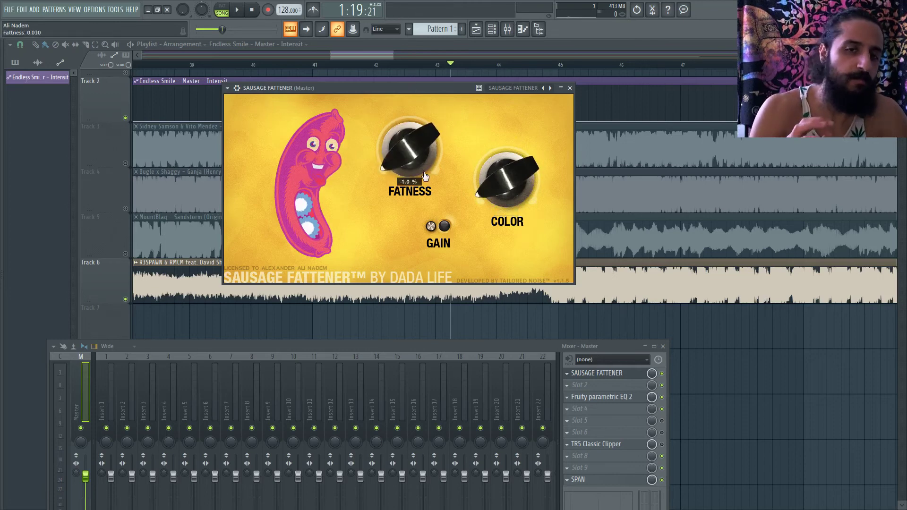
drag(498, 180, 499, 190)
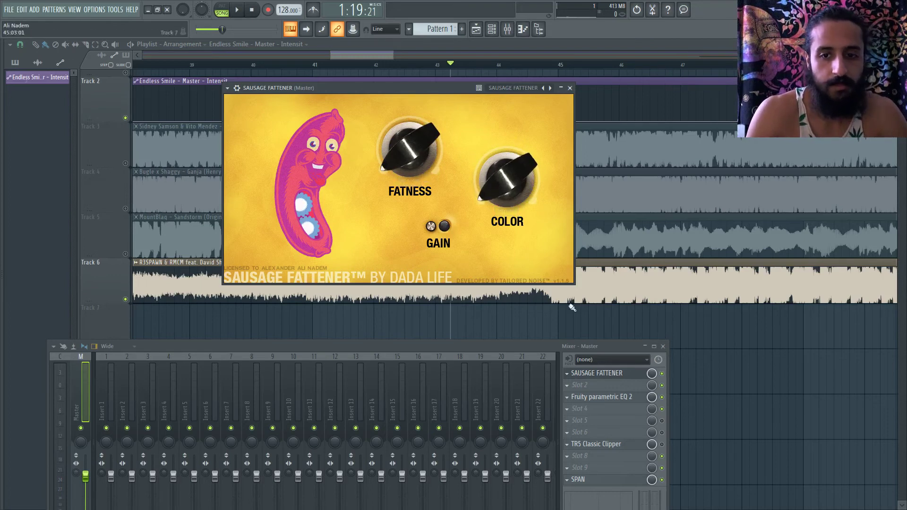
Play the drop through Sausage Fattener, view the level settings of the Track 6 audio clip, and stop playback
click(227, 88)
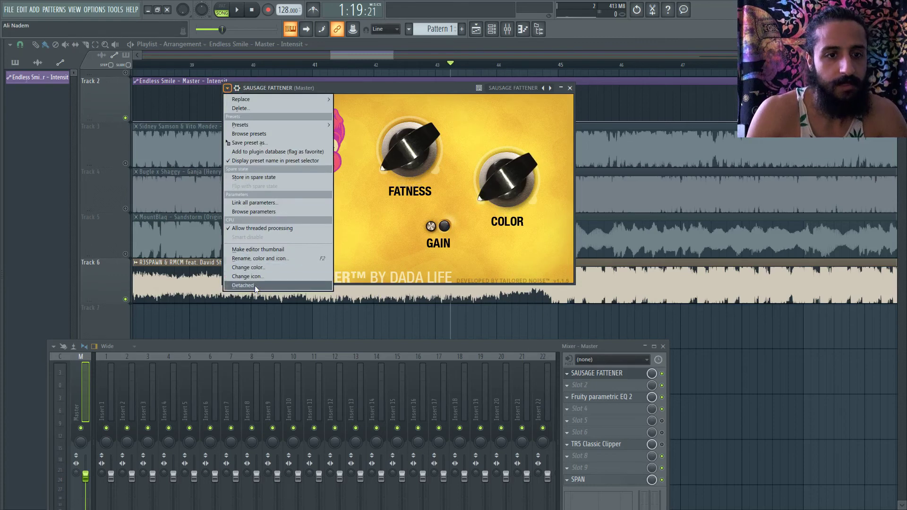
key(Escape)
key(space)
double_click(590, 294)
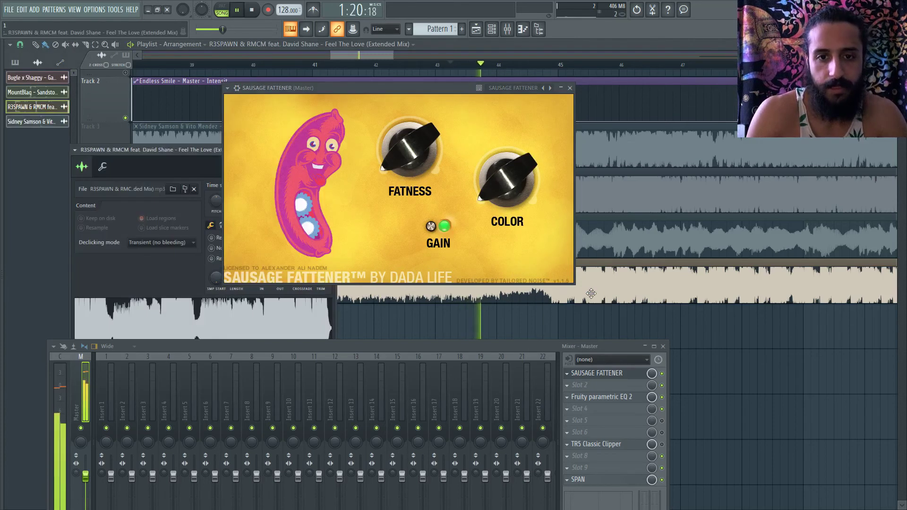
click(102, 166)
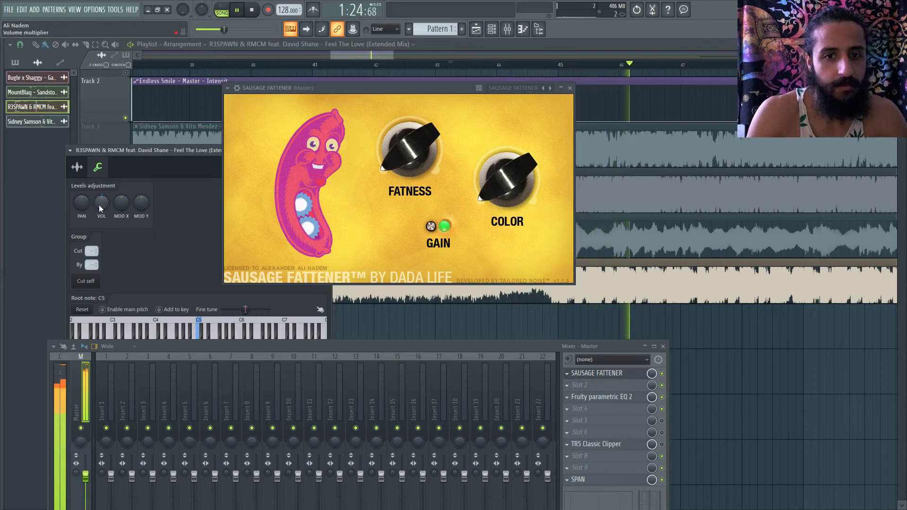
drag(176, 150, 20, 157)
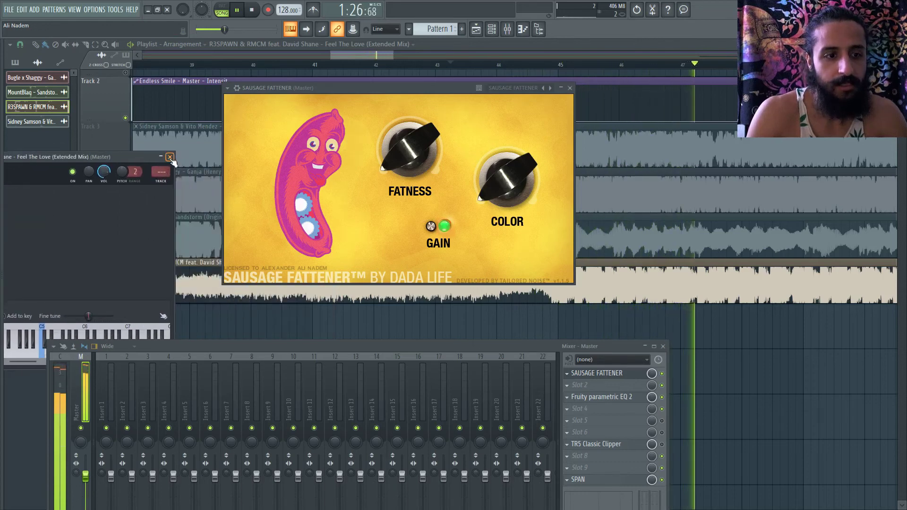
click(170, 157)
key(space)
Bypass Fruity Parametric EQ 2 on the Master, play the drop while watching Sausage Fattener's Gain light, and stop playback
click(662, 397)
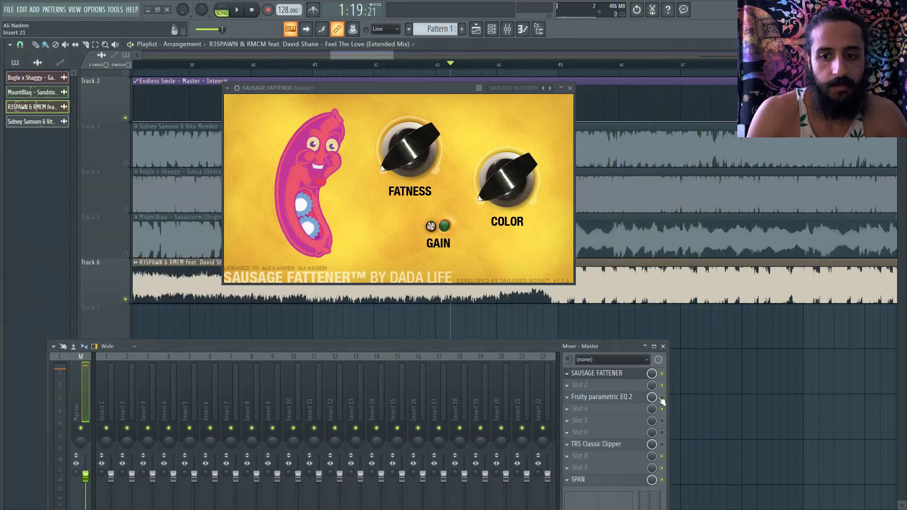
key(space)
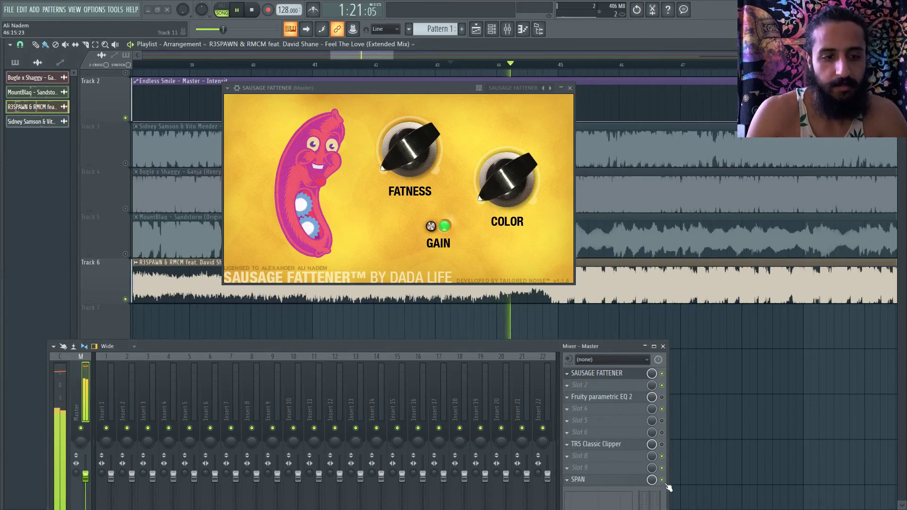
click(61, 388)
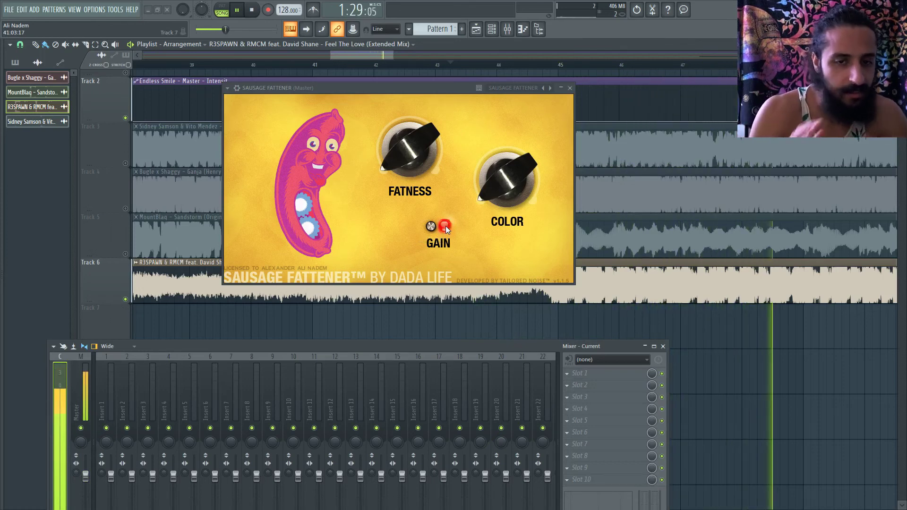
key(space)
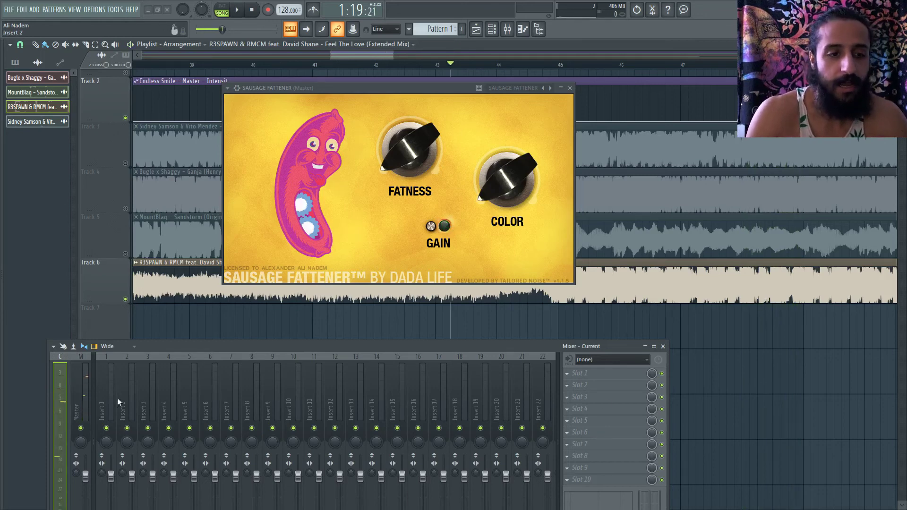
Delete Sausage Fattener from the Master's first effect slot and briefly view the SPAN analyzer
click(84, 373)
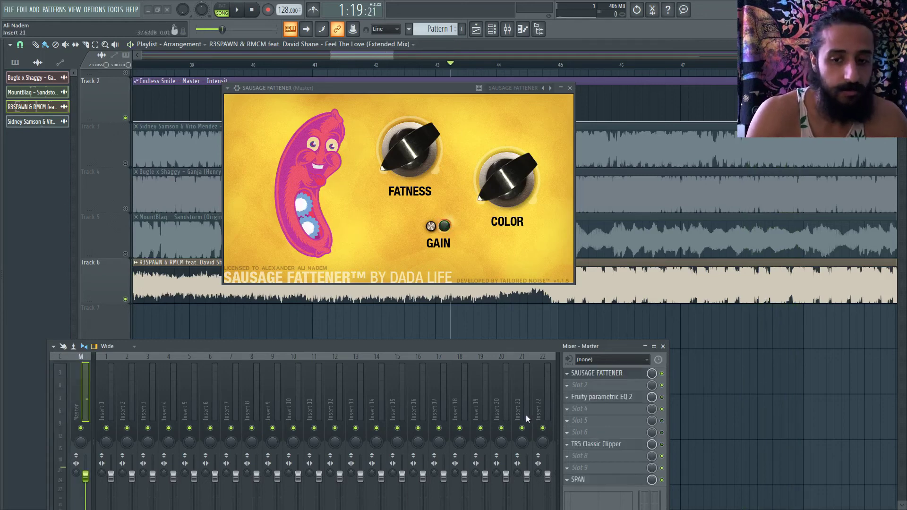
click(567, 372)
mouse_move(586, 297)
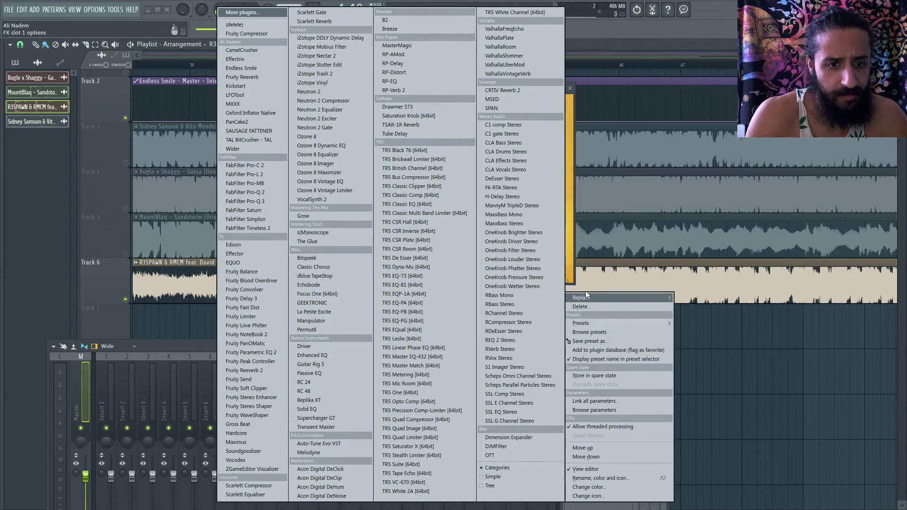
click(235, 24)
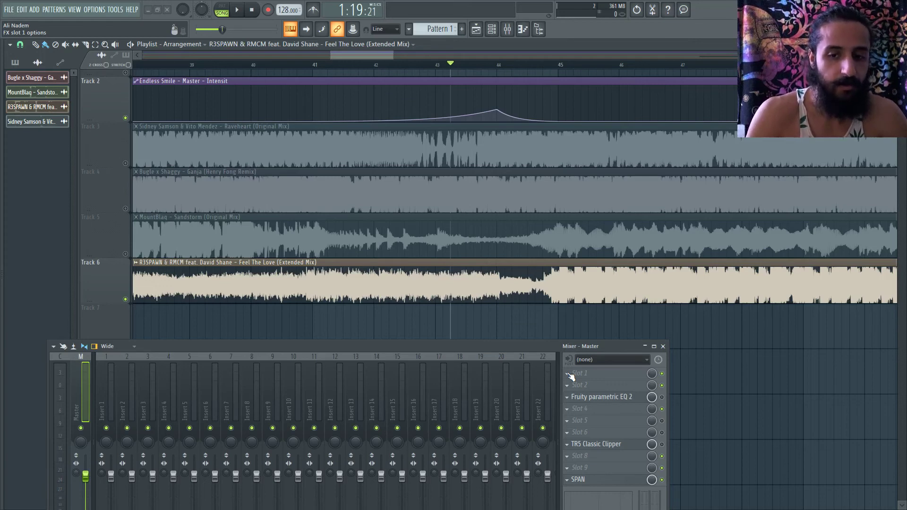
click(596, 480)
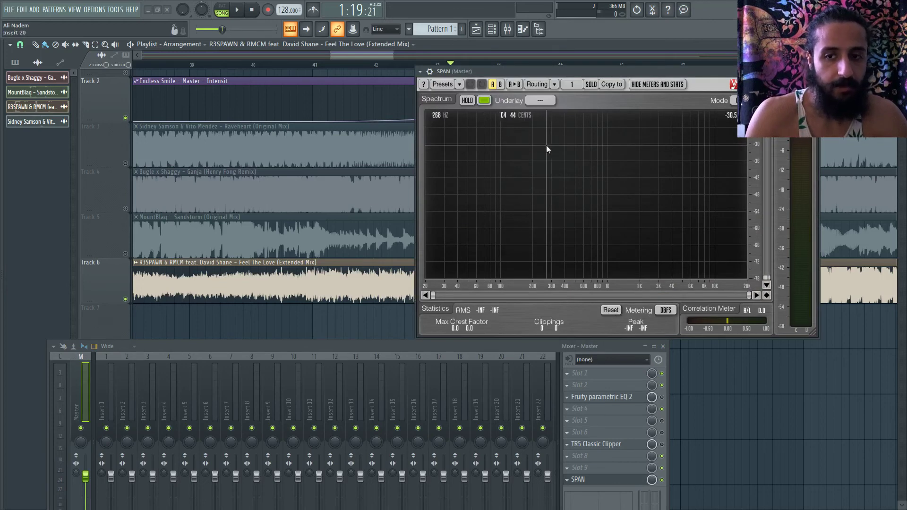
click(586, 480)
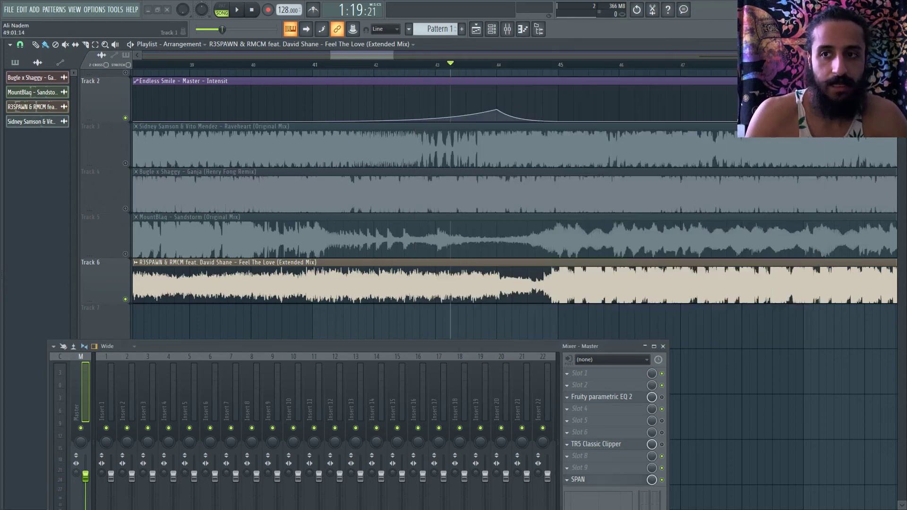
Load Edison into slot 5 of the Master and move it to slot 10, after SPAN
click(569, 421)
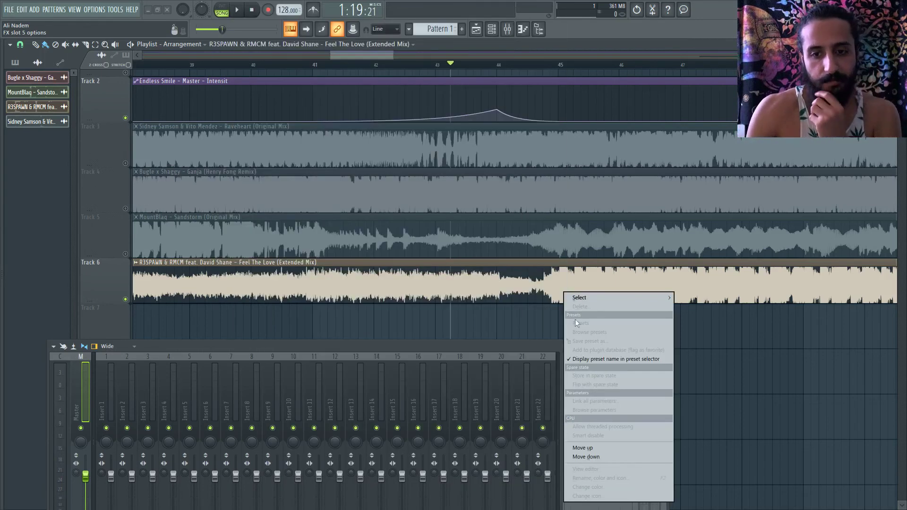
mouse_move(586, 298)
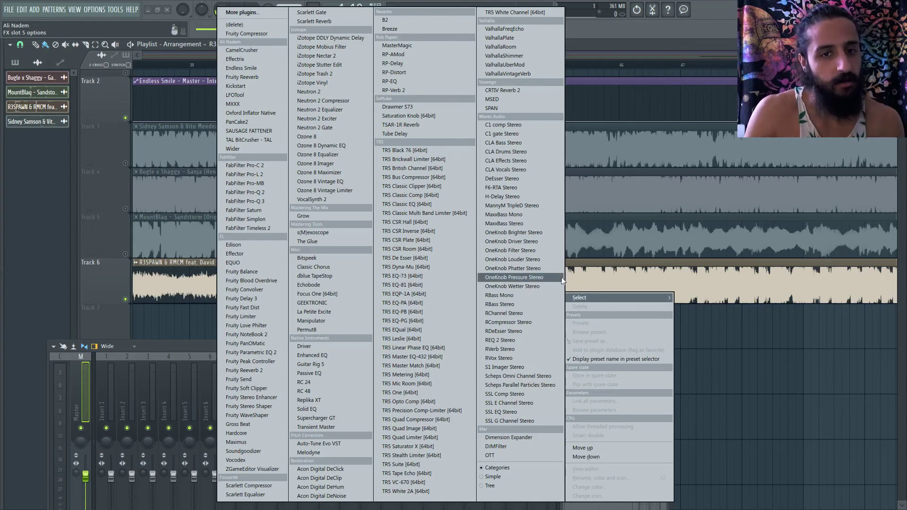
click(267, 244)
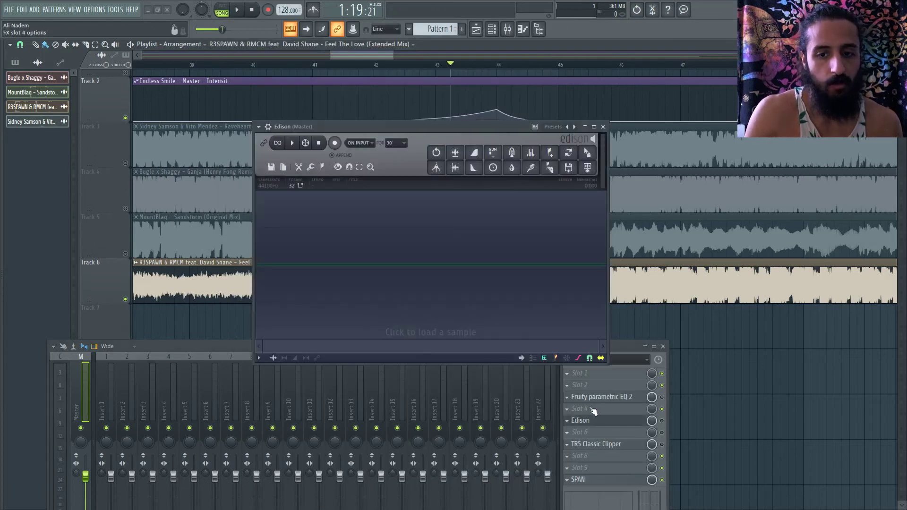
drag(573, 420, 572, 484)
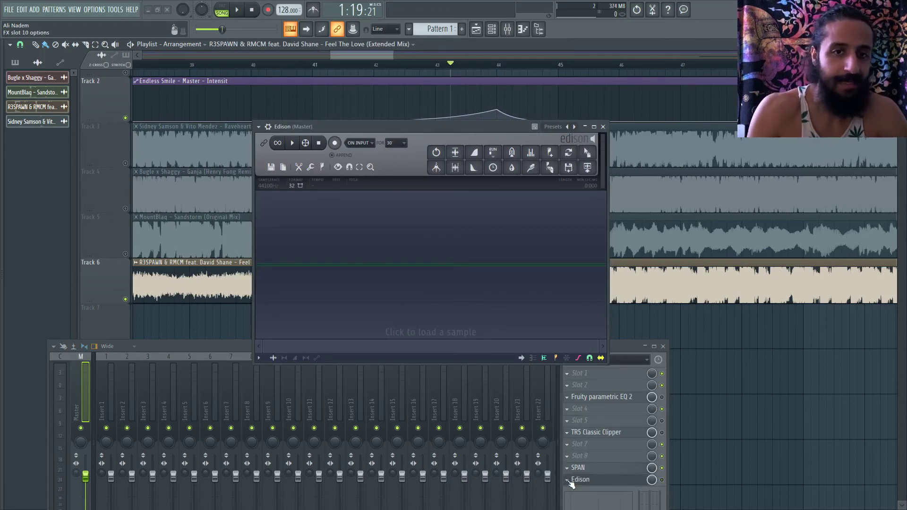
Set Edison's recording mode to Now and record about 8.7 seconds while playing the song from its start
click(371, 143)
click(367, 153)
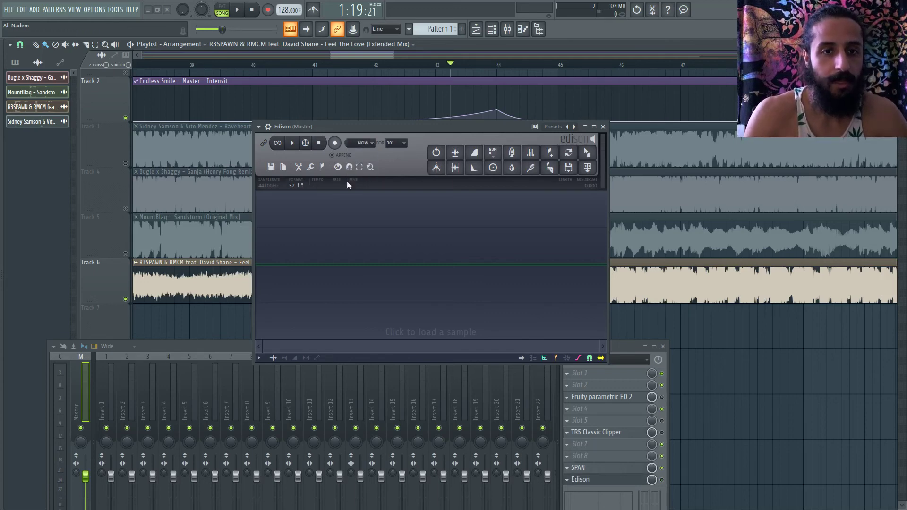
click(336, 143)
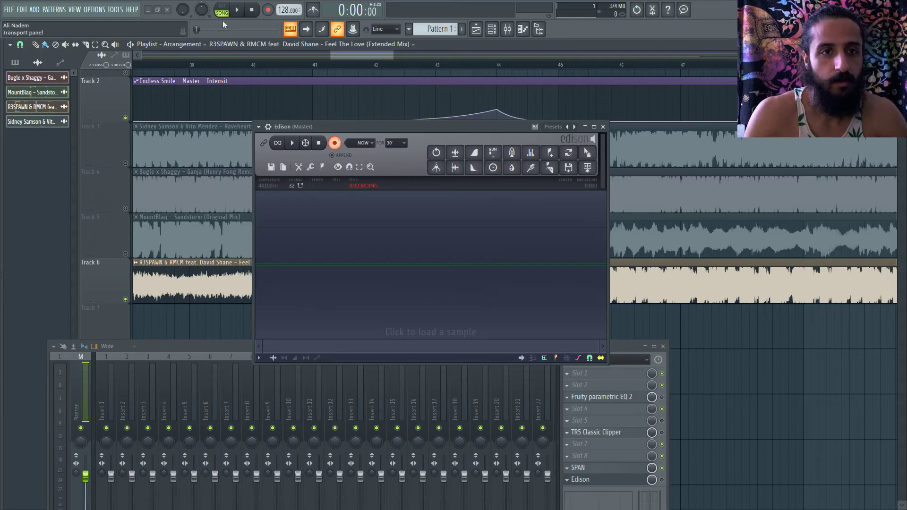
key(space)
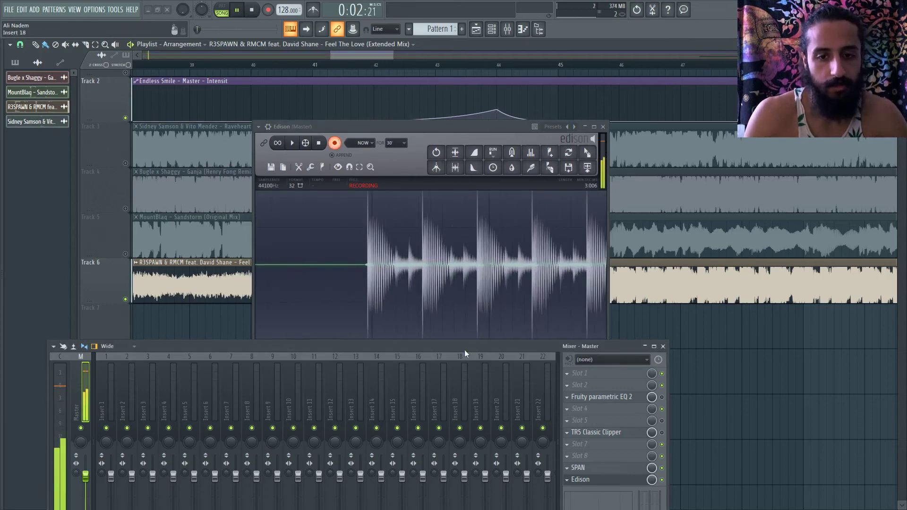
drag(464, 350, 474, 390)
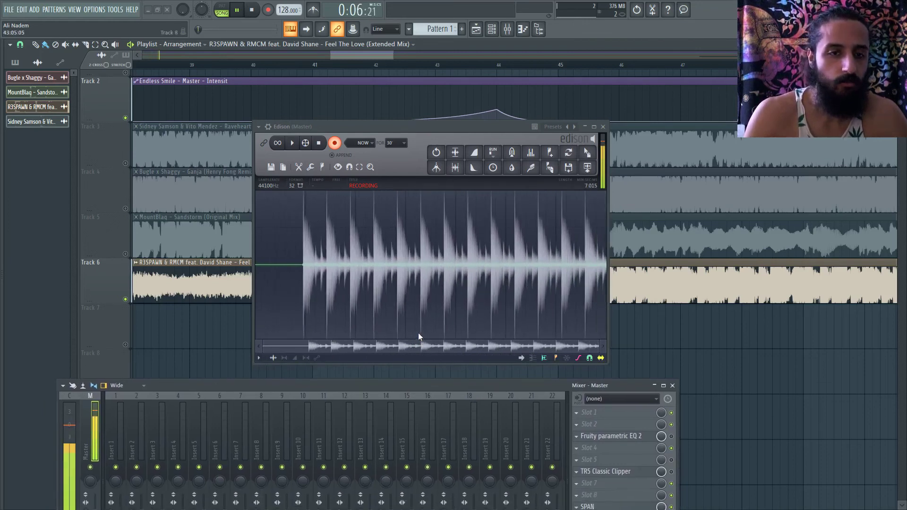
click(320, 145)
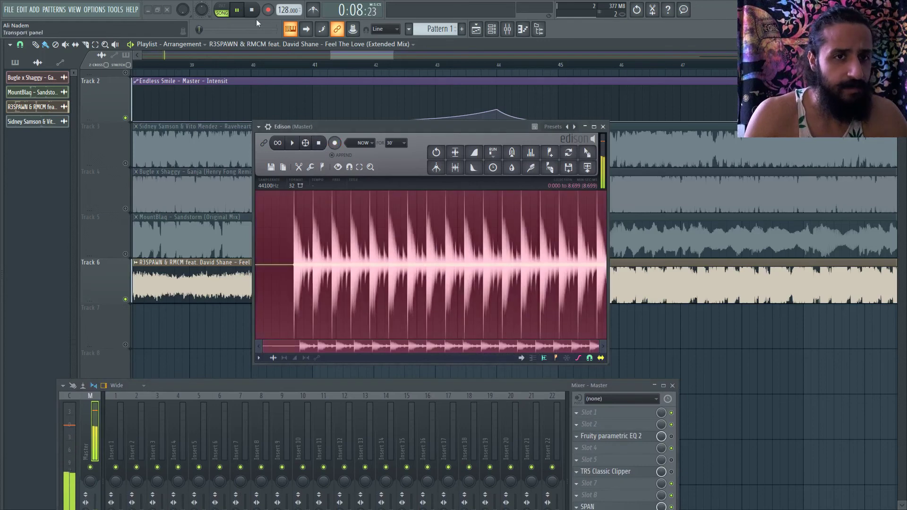
Stop playback, clear the recorded take from Edison, and close Edison after viewing its sample saving options
click(253, 10)
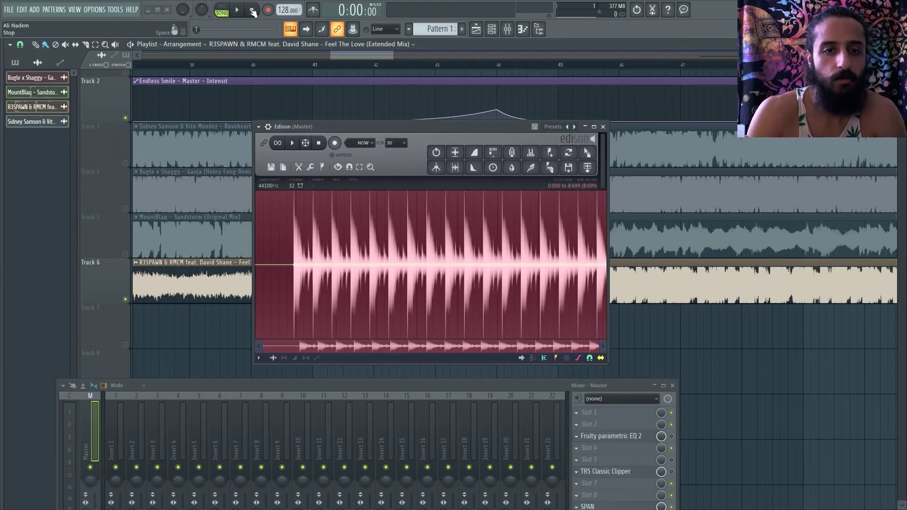
key(Delete)
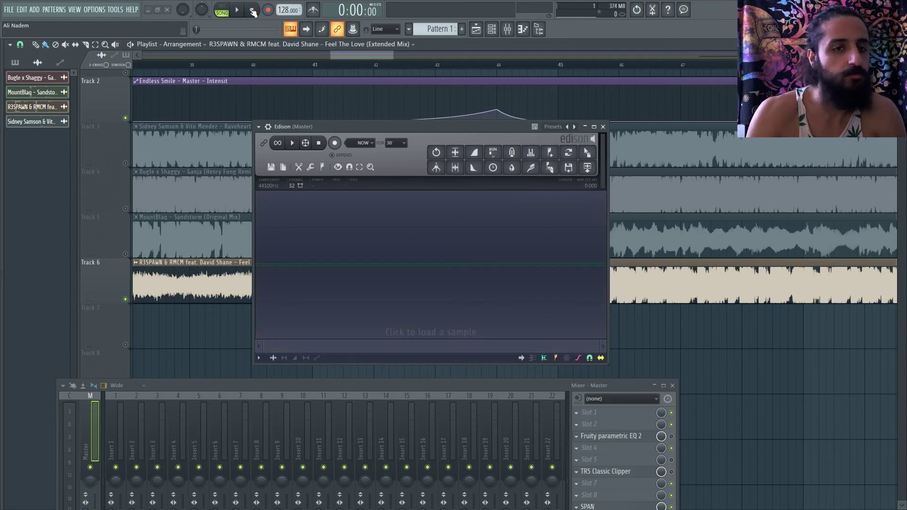
click(271, 168)
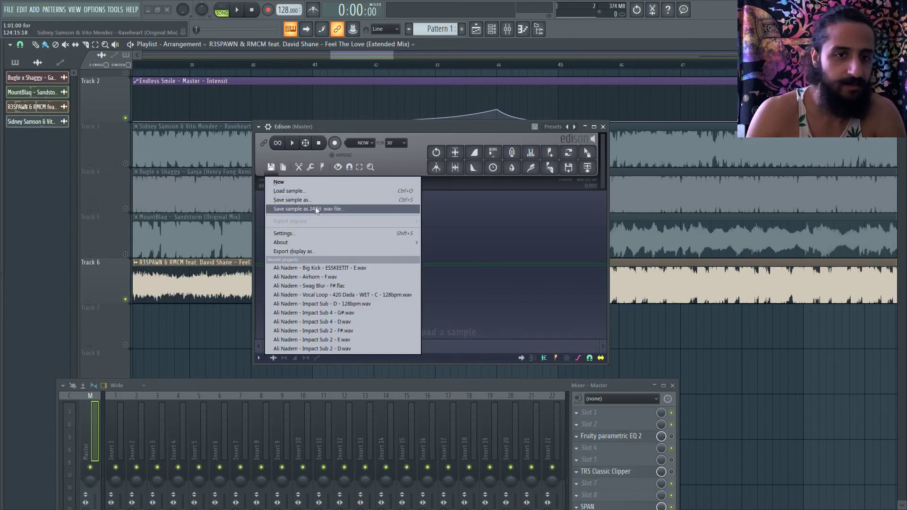
mouse_move(359, 168)
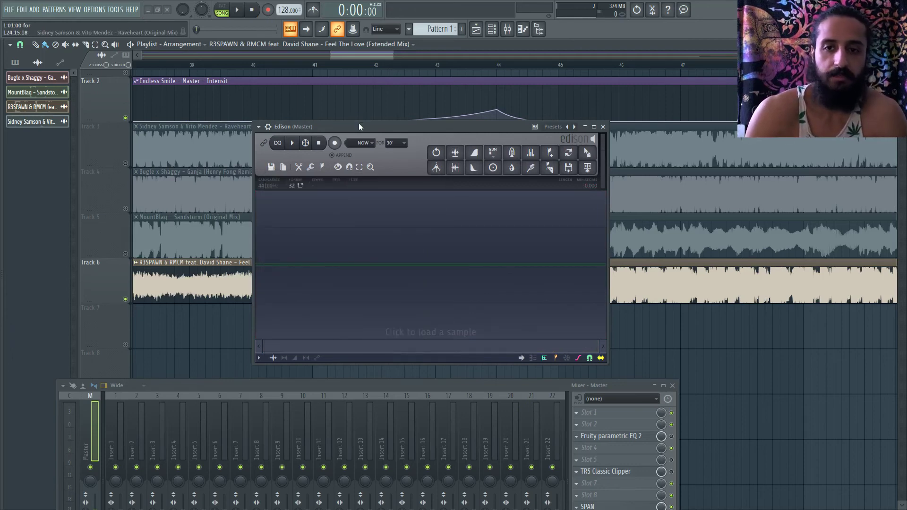
click(603, 127)
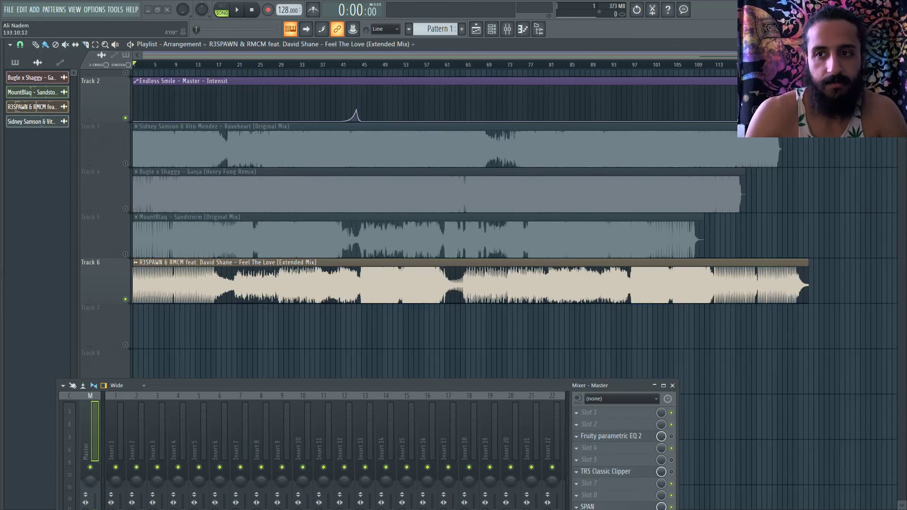
Select the whole song in the playlist and set up an MP3 export named whatever.mp3
key(ctrl+a)
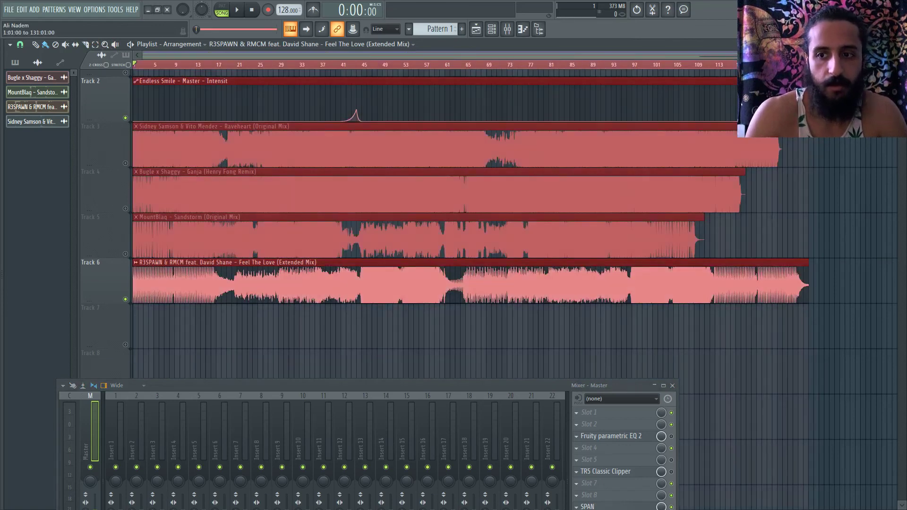
click(9, 10)
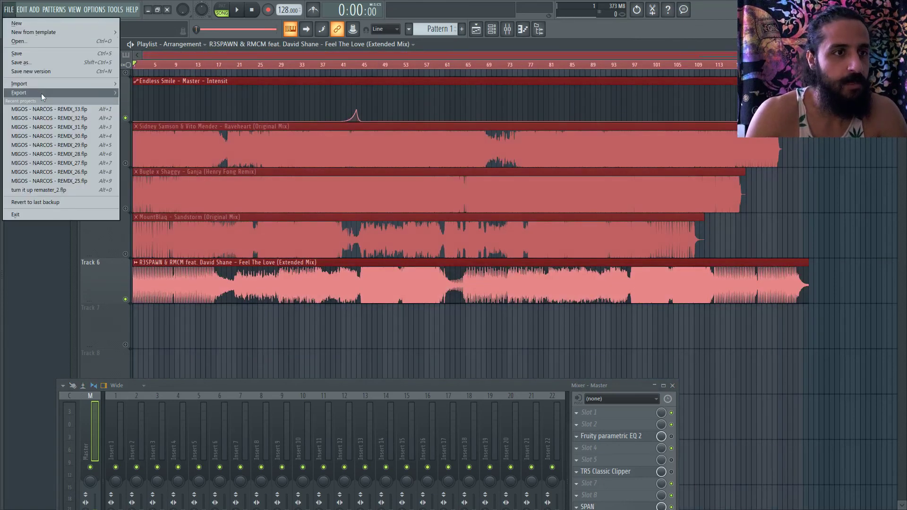
mouse_move(41, 93)
click(142, 102)
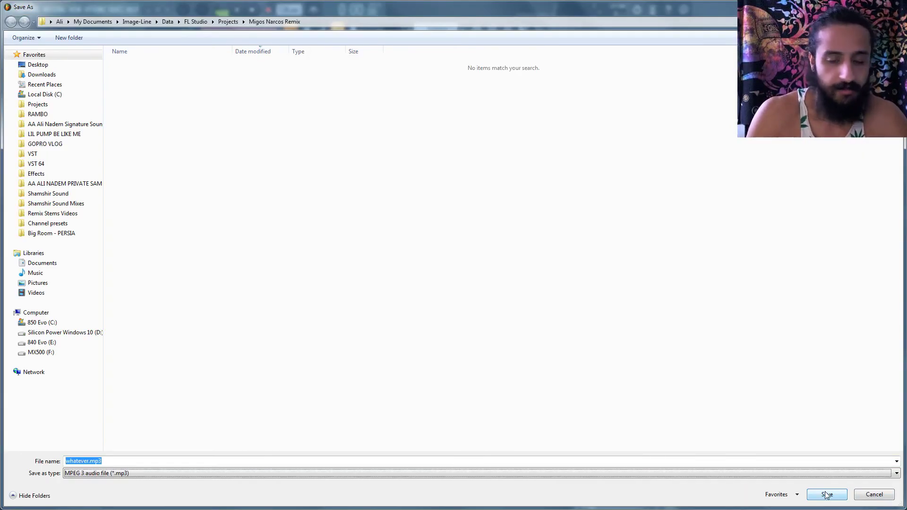
click(826, 495)
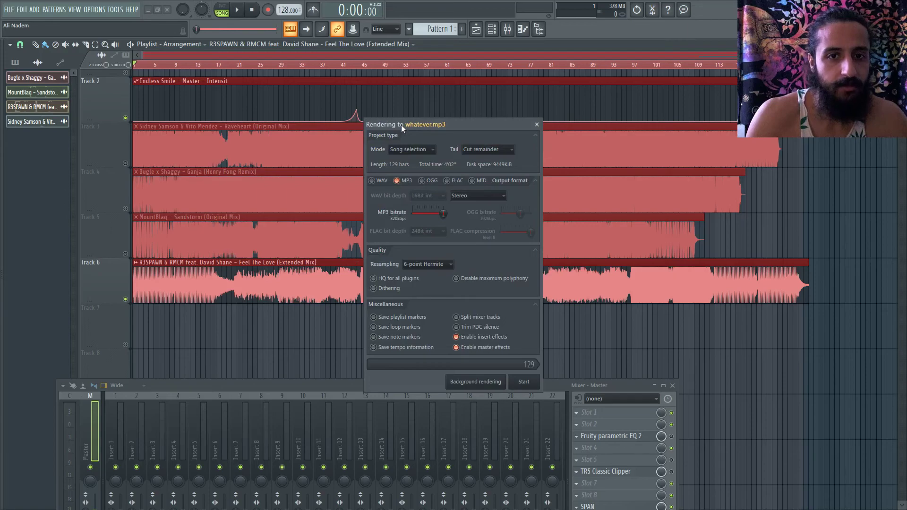
drag(401, 124, 379, 90)
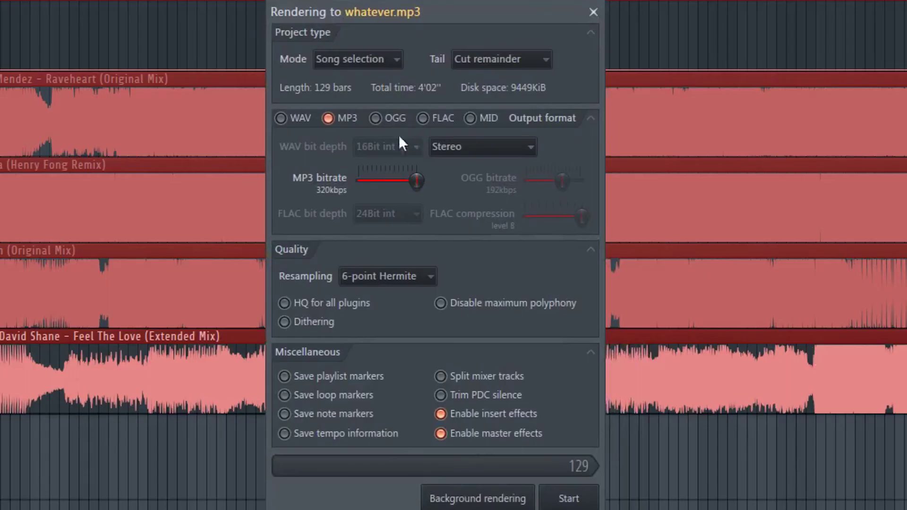
Try the FLAC and MP3 output formats and settle on WAV only for the render
click(423, 119)
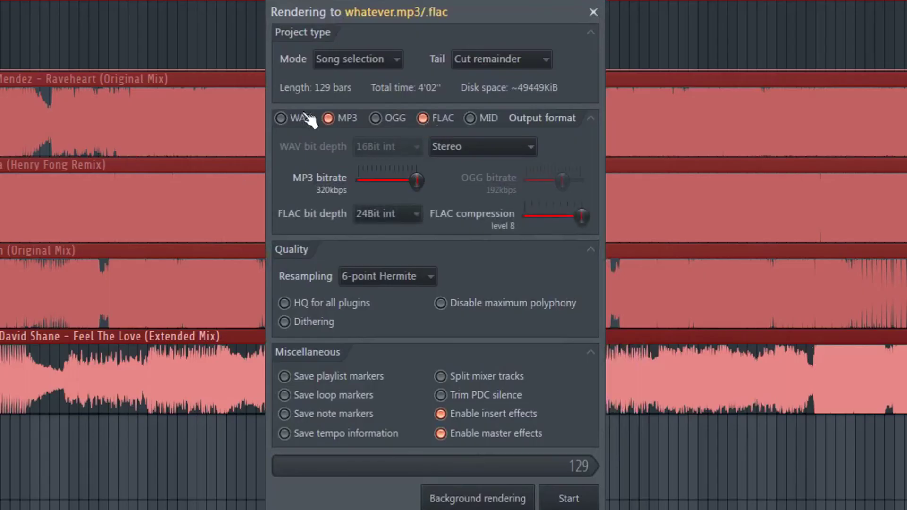
click(307, 119)
click(344, 125)
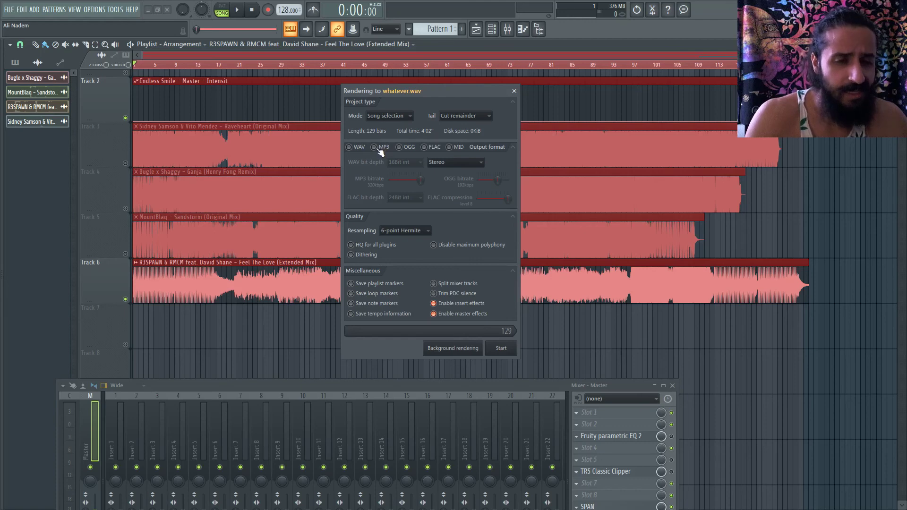
click(378, 148)
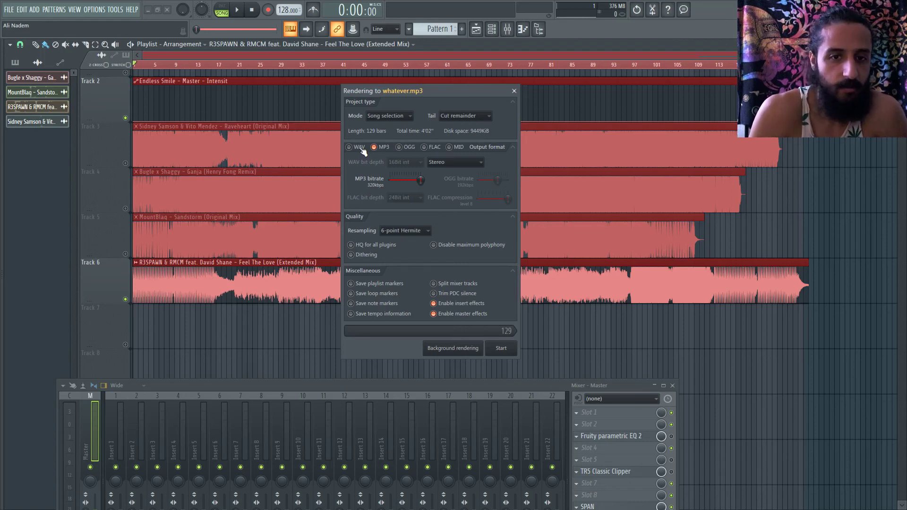
click(360, 147)
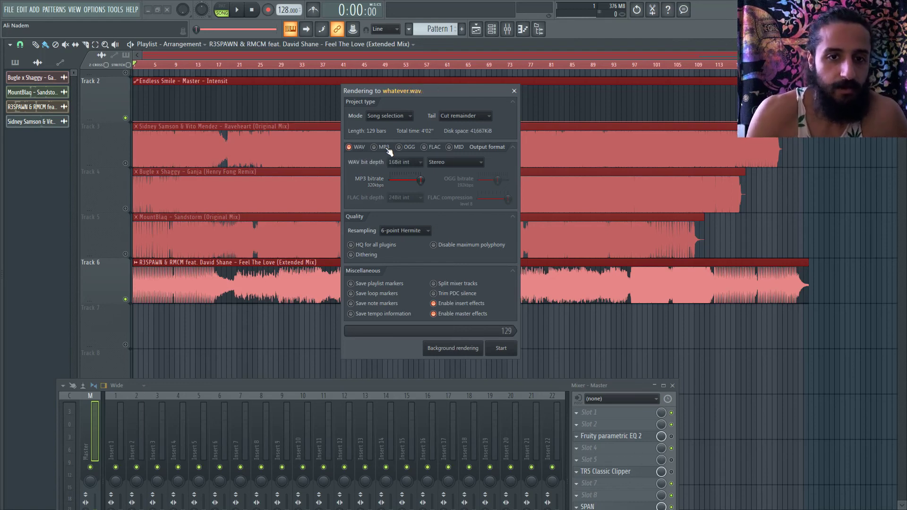
Try Dithering with the 16Bit int WAV depth, and switch the WAV bit depth to 24Bit int
click(359, 254)
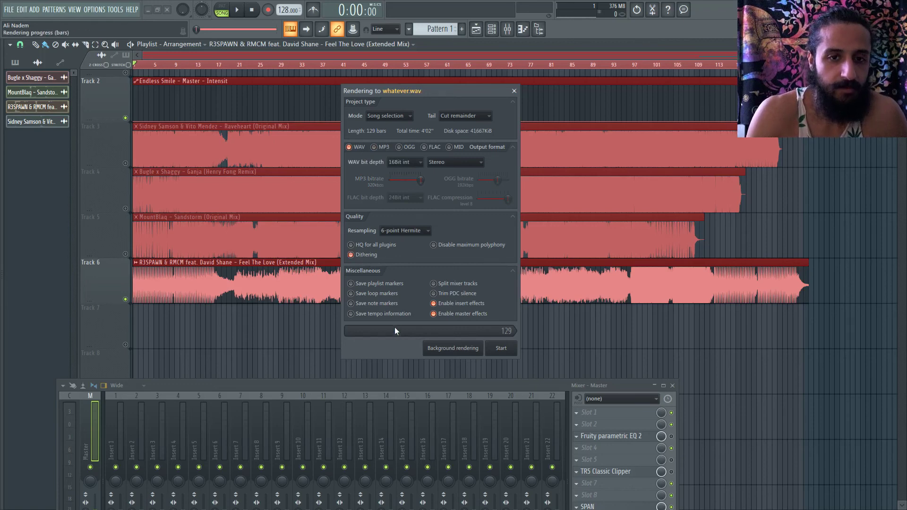
click(368, 257)
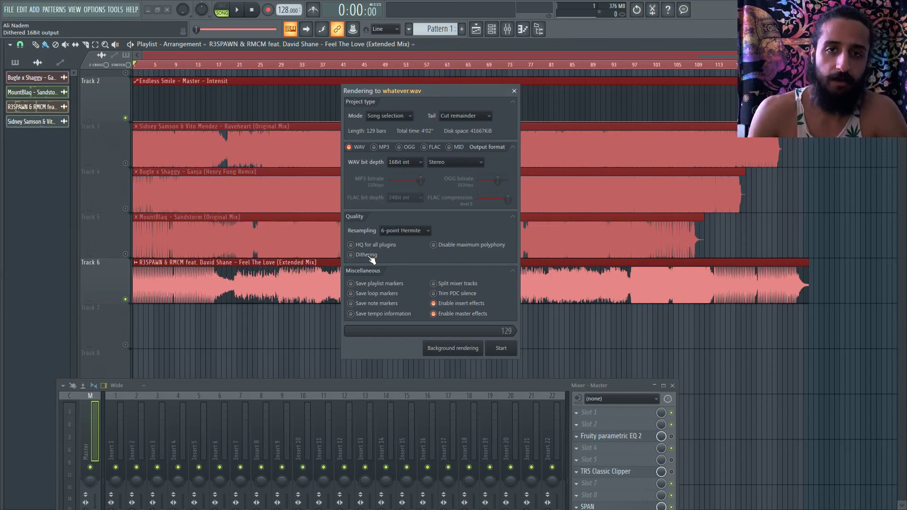
click(402, 162)
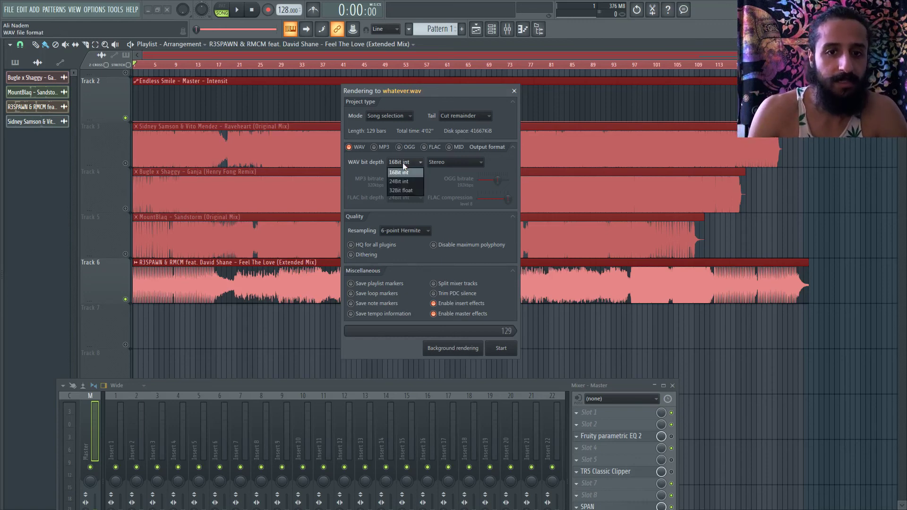
click(399, 173)
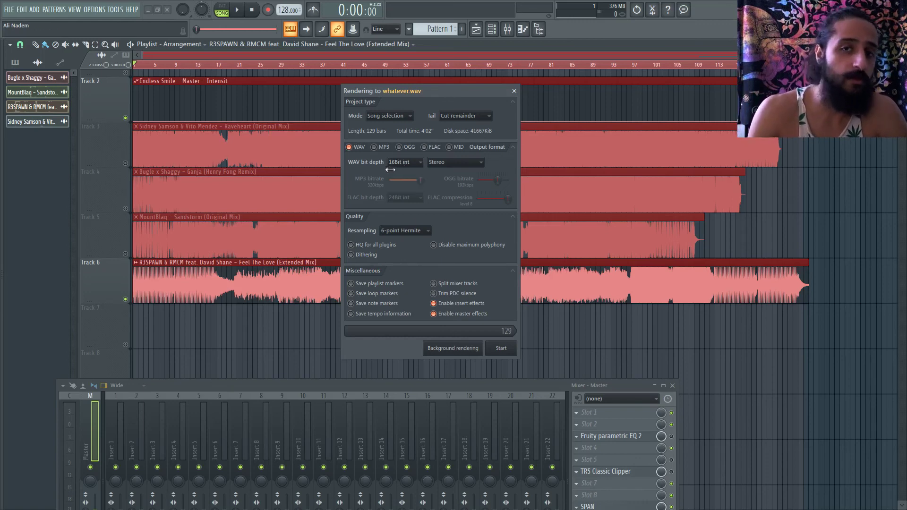
click(351, 256)
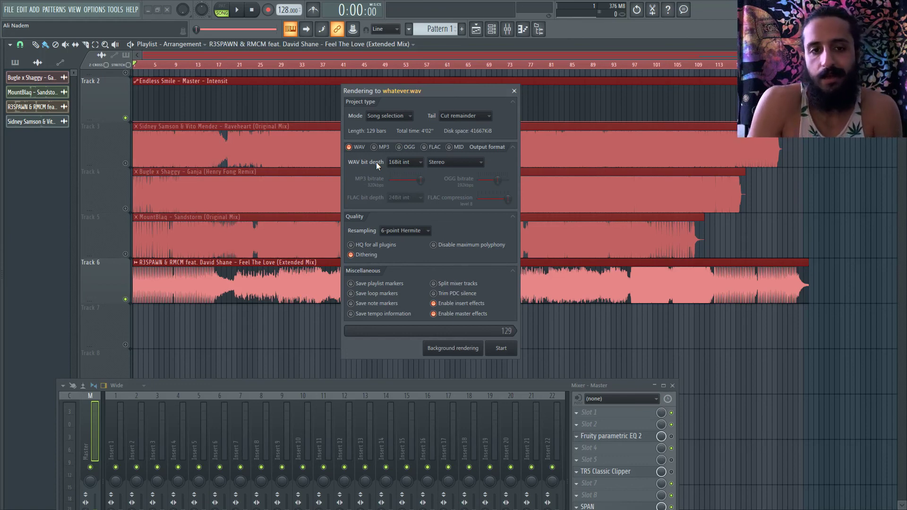
scroll(398, 167, down, 1)
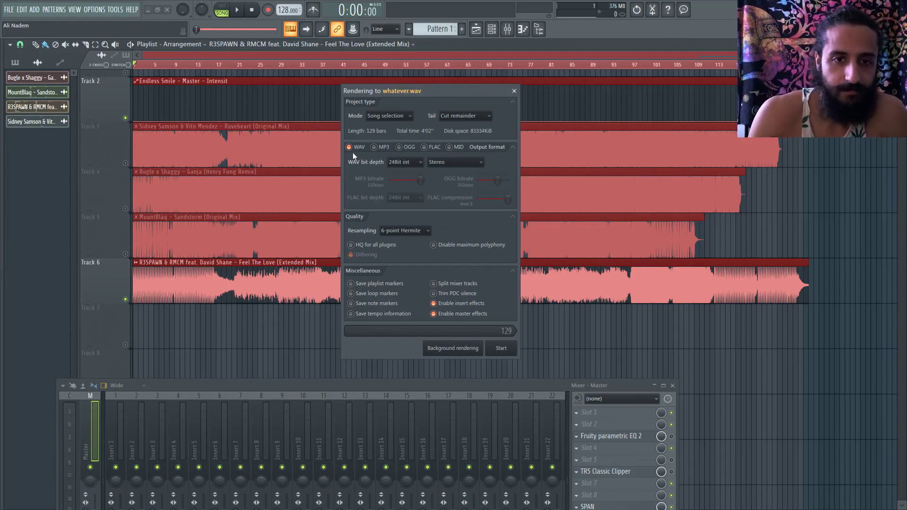
Enable MP3 alongside WAV as output formats and set the WAV bit depth to 32Bit float
click(327, 113)
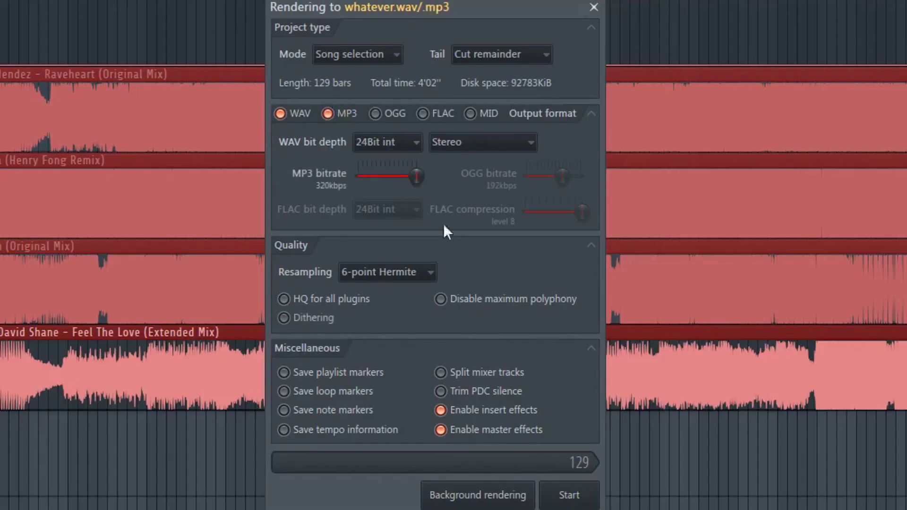
click(387, 142)
click(387, 142)
scroll(398, 151, down, 1)
click(338, 114)
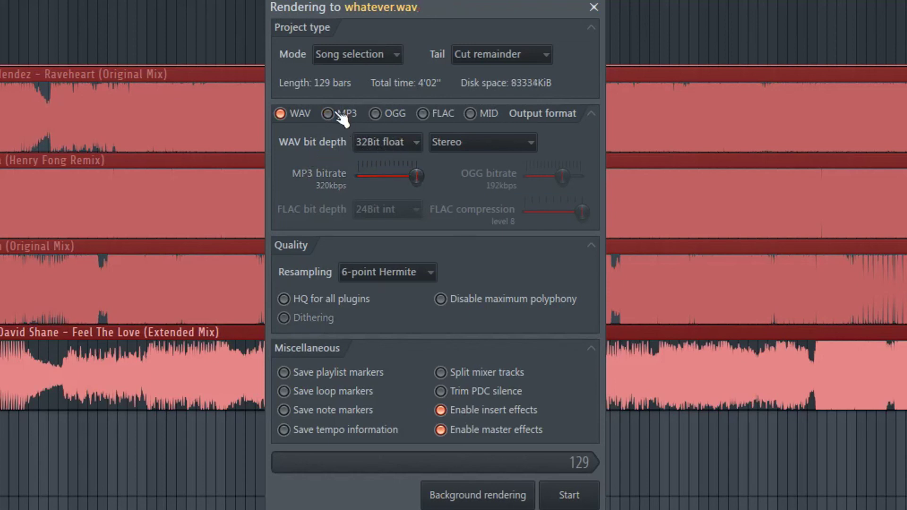
click(339, 114)
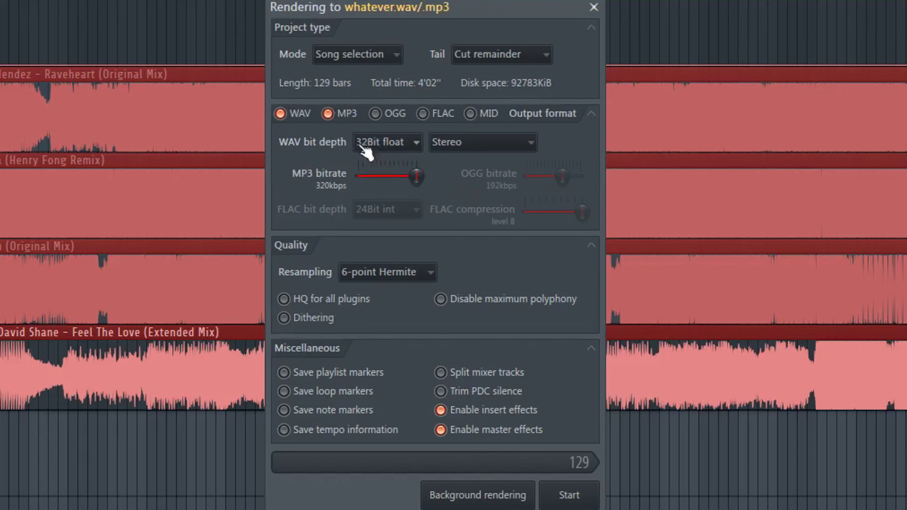
click(382, 142)
click(382, 140)
click(331, 114)
click(330, 113)
Toggle the HQ for all plugins, Dithering, Disable maximum polyphony and Trim PDC silence options on and back off
click(510, 305)
click(510, 305)
click(316, 319)
click(315, 324)
click(354, 299)
click(355, 298)
click(326, 301)
click(484, 301)
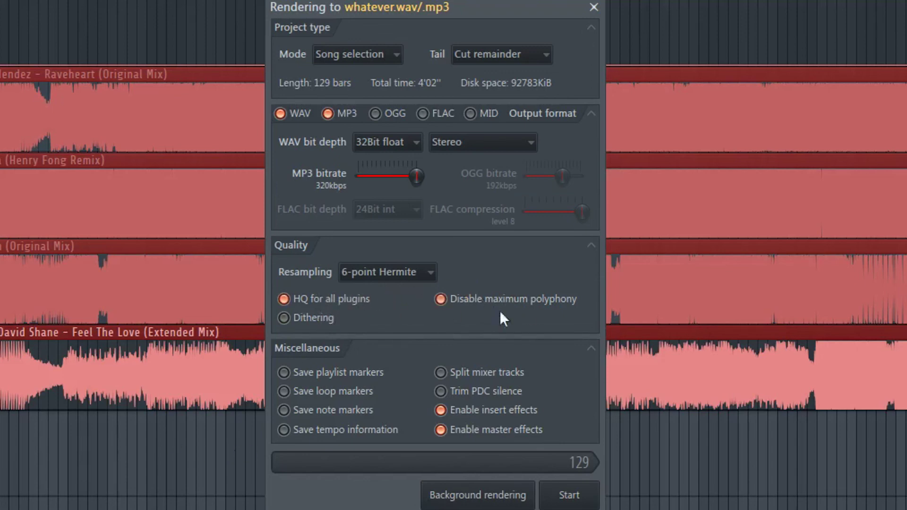
click(331, 299)
click(440, 298)
click(487, 392)
click(516, 398)
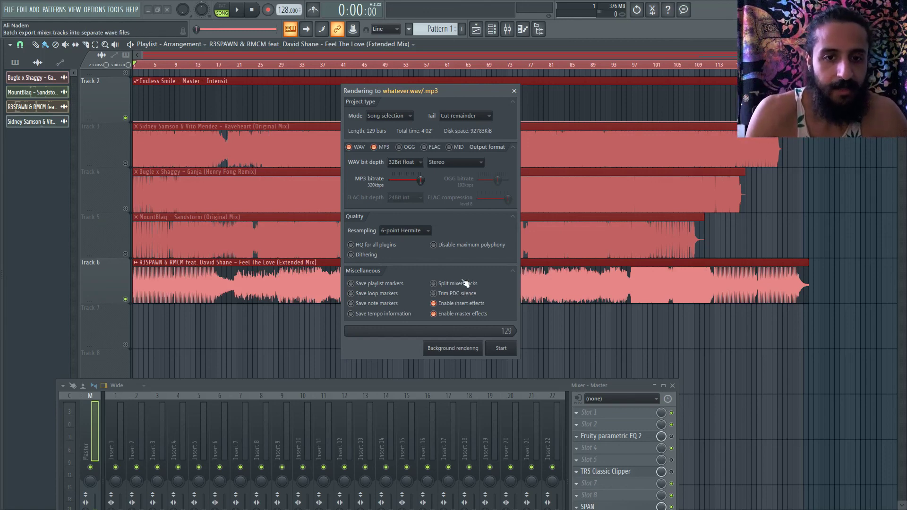
Close the render settings and examine the gap before the first transients at the start of the playlist clips
key(Escape)
scroll(120, 206, up, 10)
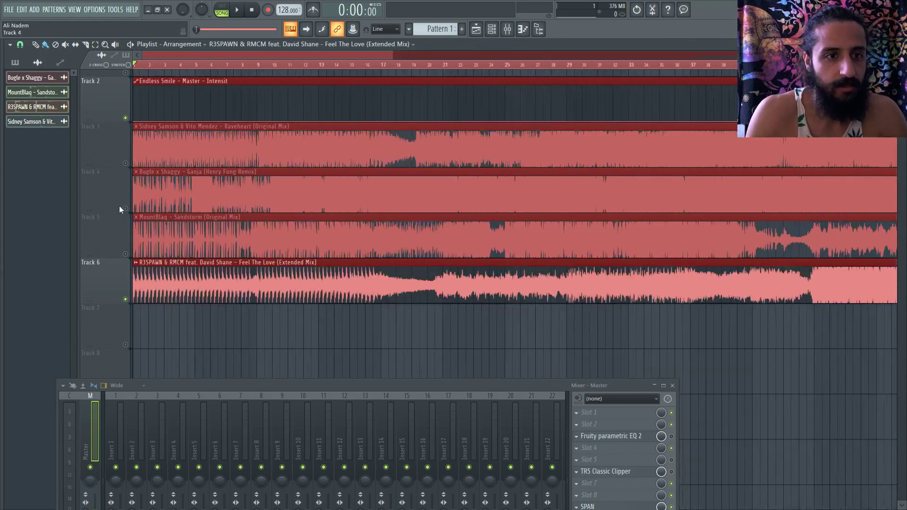
scroll(102, 233, up, 1)
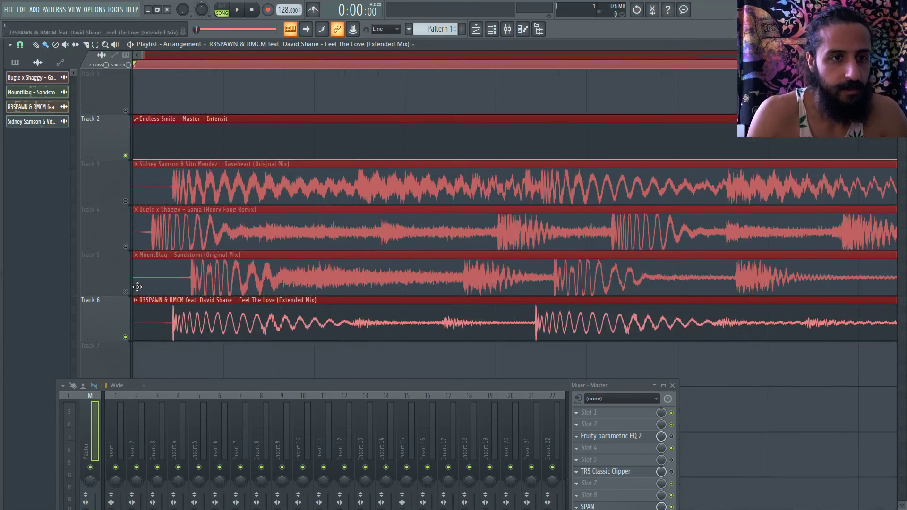
scroll(137, 279, down, 1)
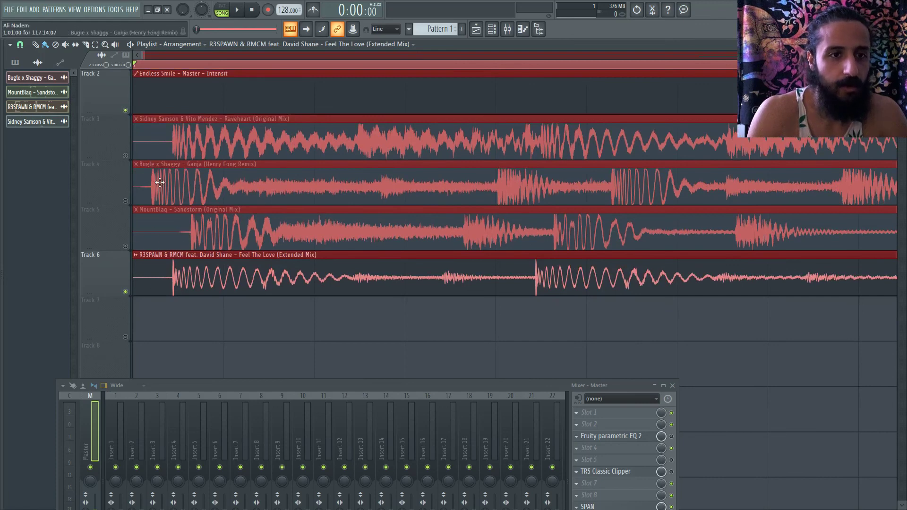
Open the render settings for test.wav, enable Save tempo information, and close them without rendering
key(ctrl+r)
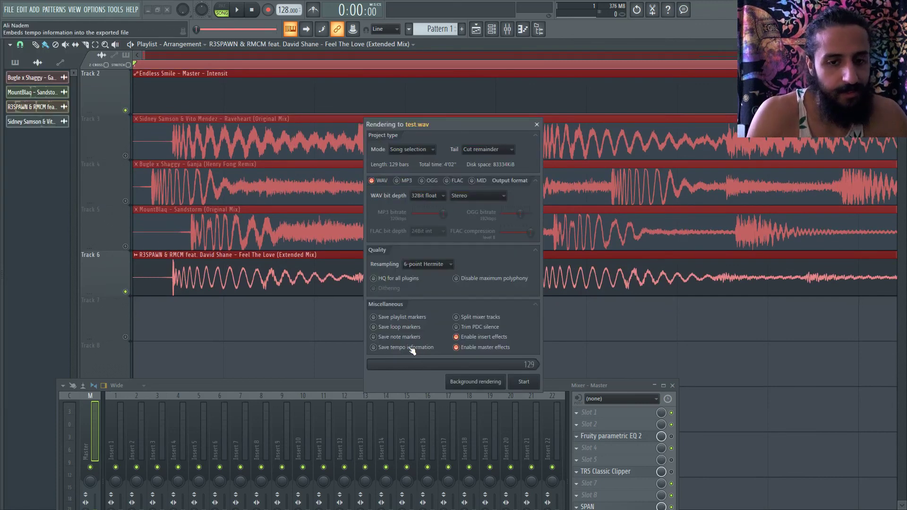
click(409, 350)
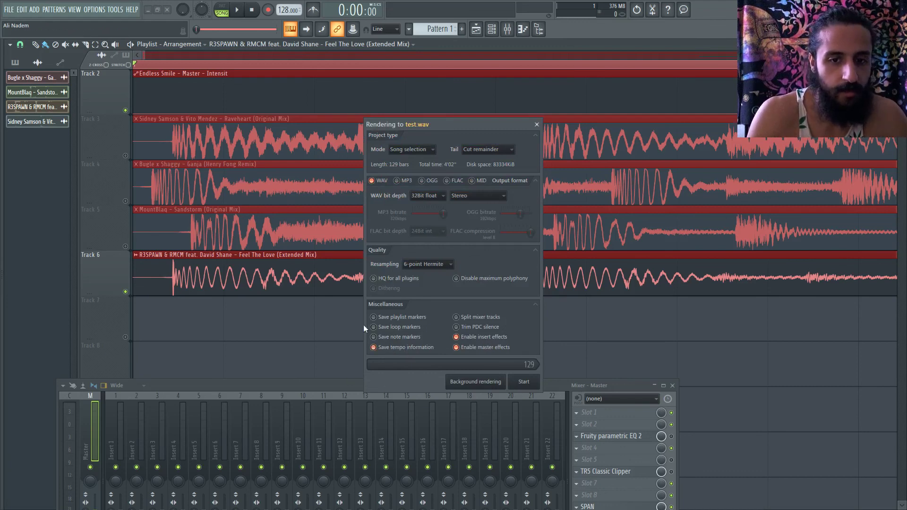
click(537, 125)
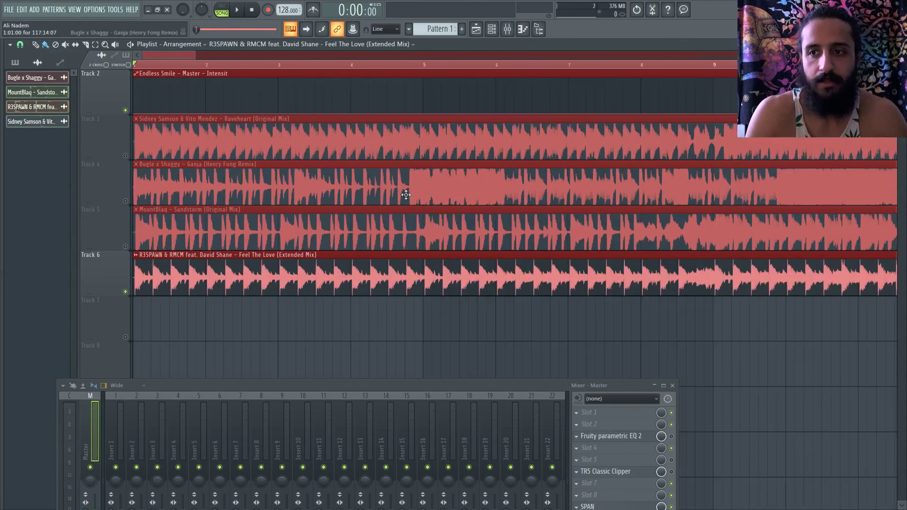
Show the full song arrangement and unmute Track 4 with the Ganja (Henry Fong Remix) clip
scroll(629, 168, down, 2)
scroll(628, 168, up, 1)
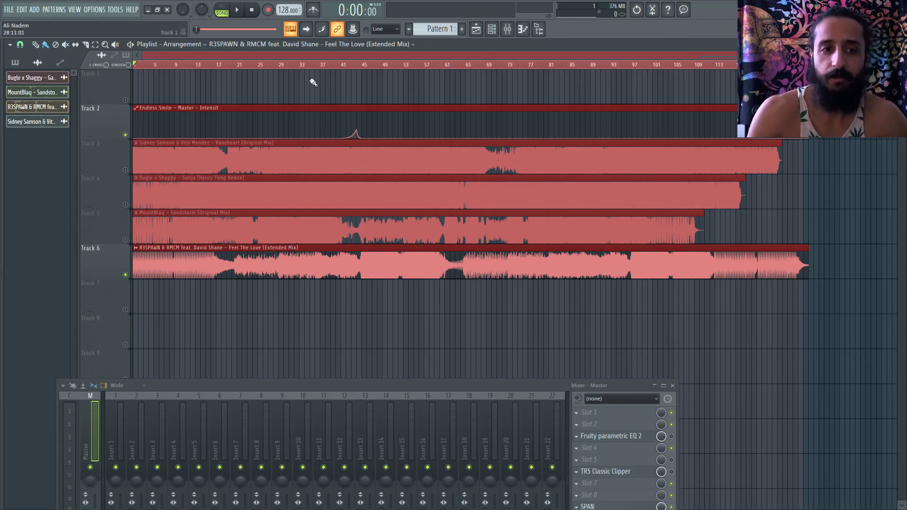
click(126, 205)
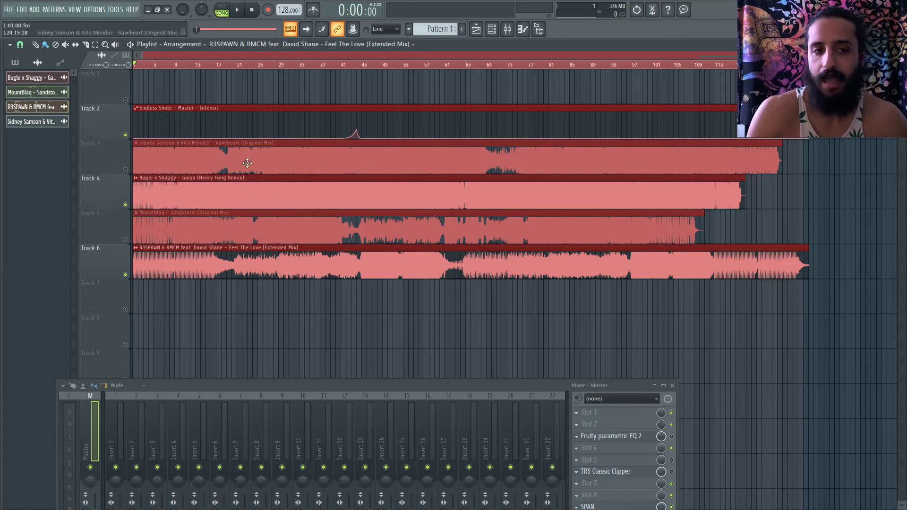